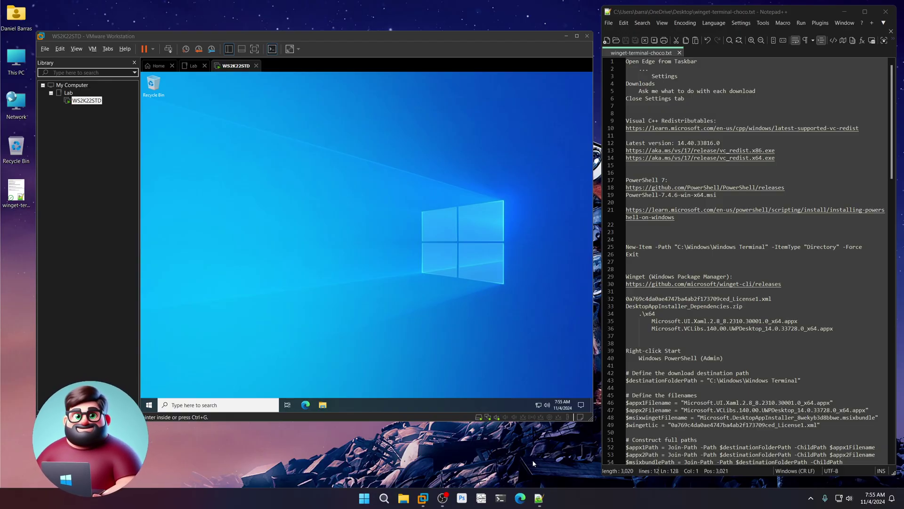
In Microsoft Edge on the WS2K22STD virtual machine, enable "Ask me what to do with each download" and close the settings page.
click(389, 234)
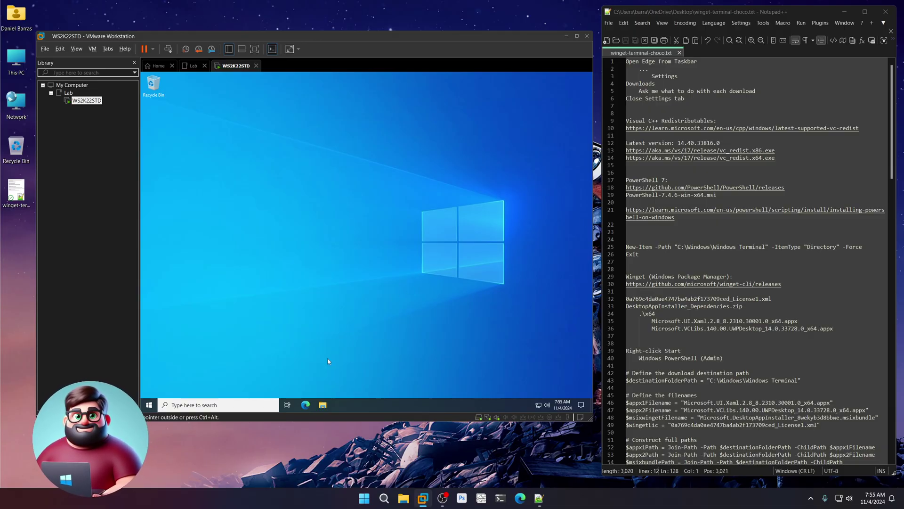
click(305, 404)
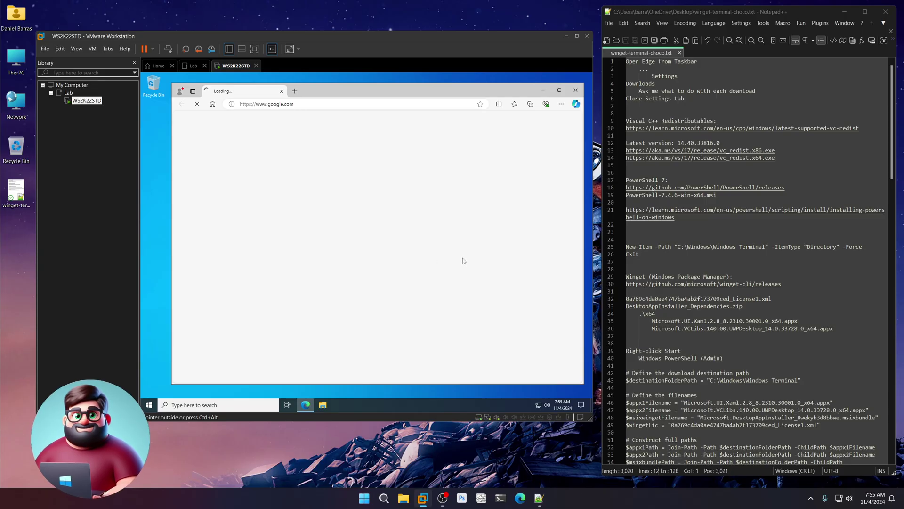
click(561, 104)
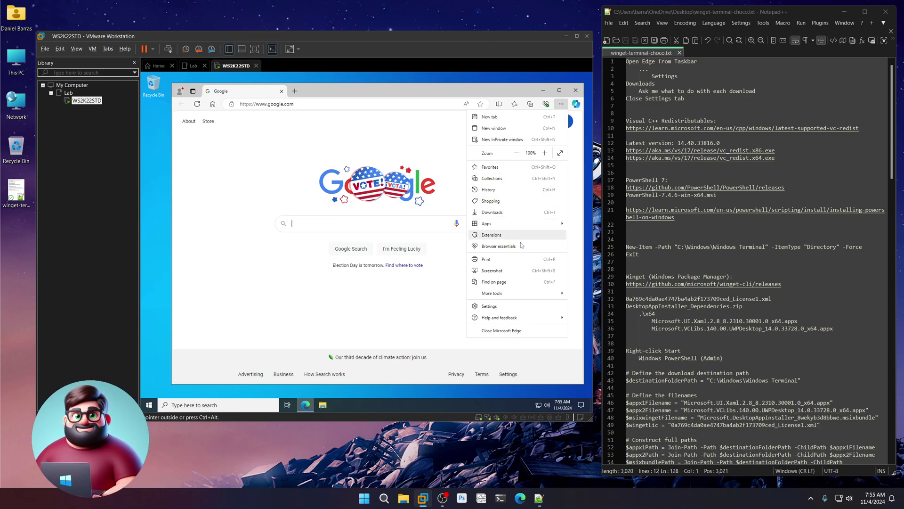
click(502, 306)
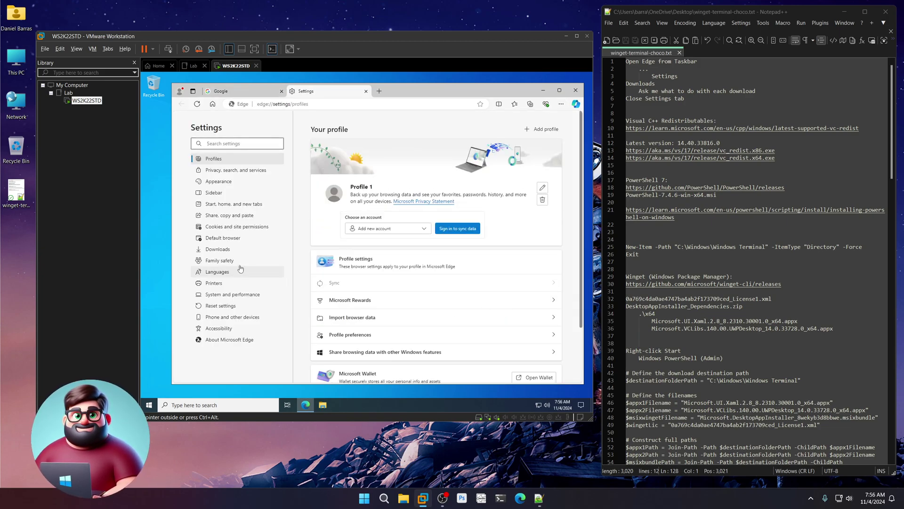
click(216, 251)
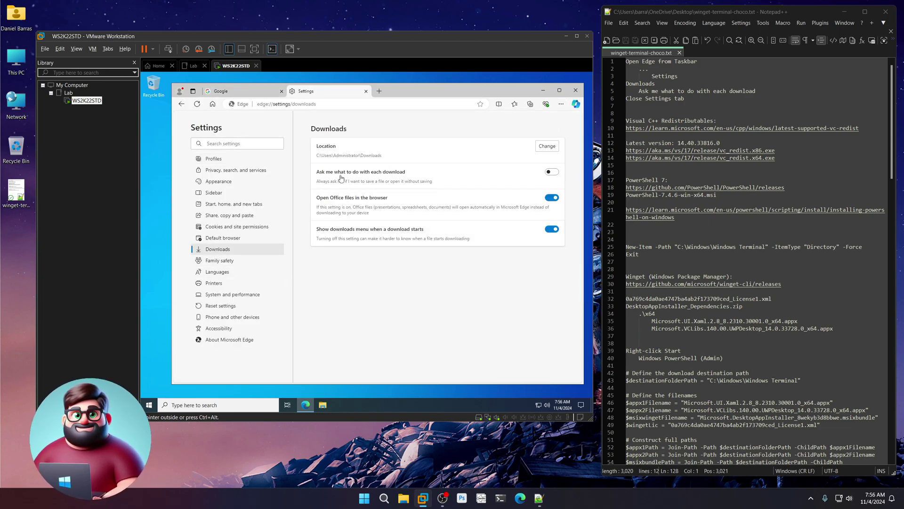
click(552, 171)
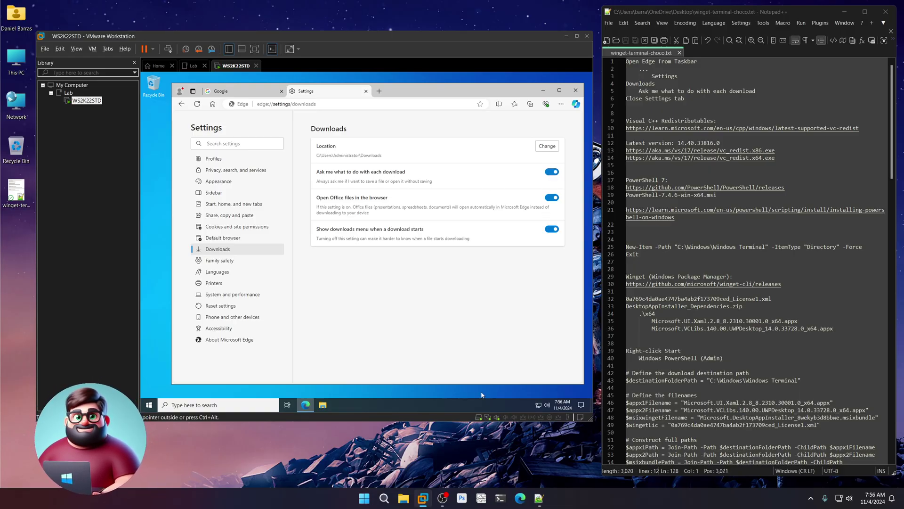
click(366, 91)
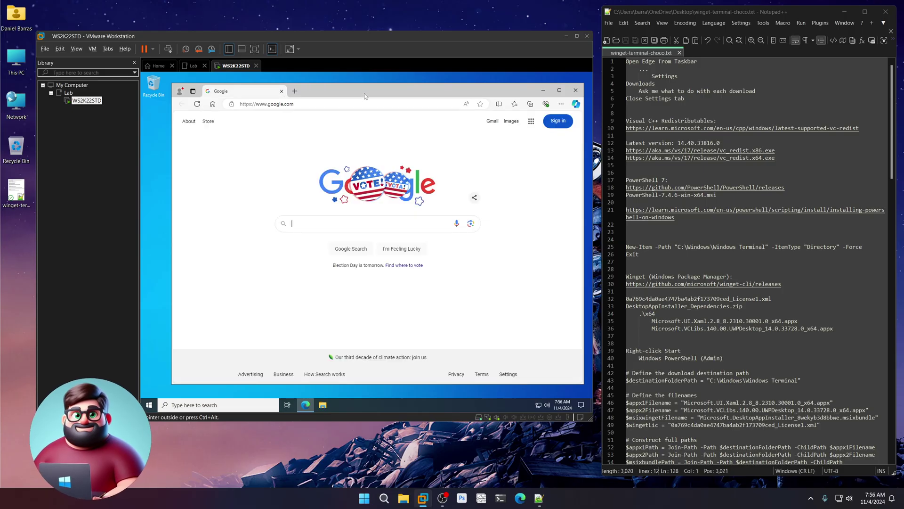
drag(863, 128, 622, 128)
right_click(651, 128)
click(671, 141)
click(374, 104)
key(ctrl+v)
key(Return)
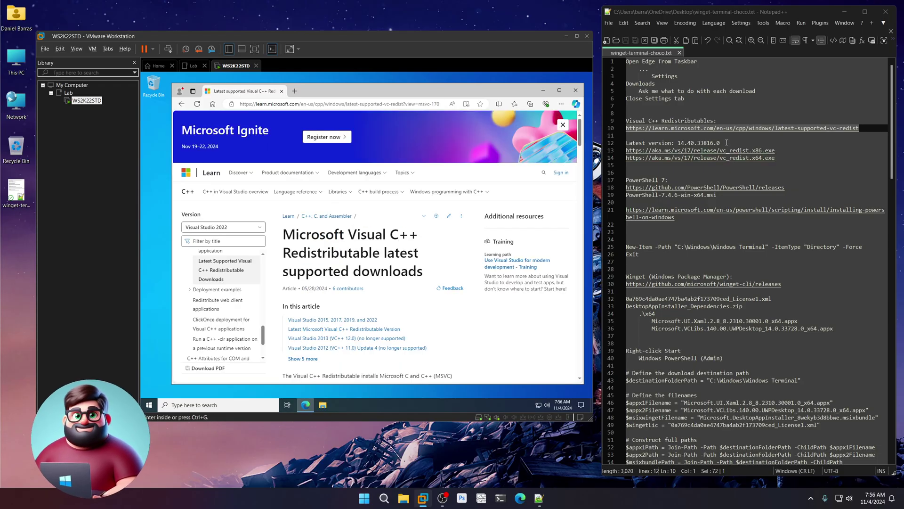
Find the "Latest Microsoft Visual C++ Redistributable Version" section and highlight the latest version number.
scroll(416, 237, down, 6)
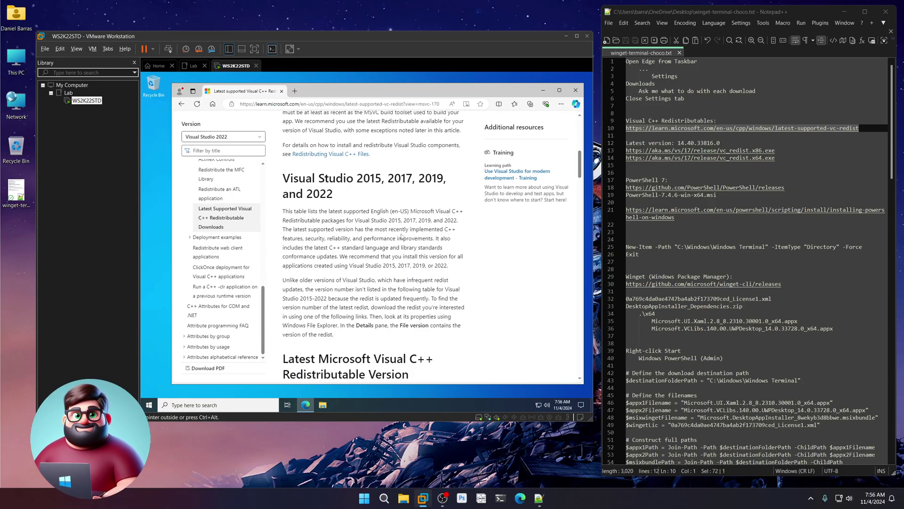
scroll(323, 153, down, 5)
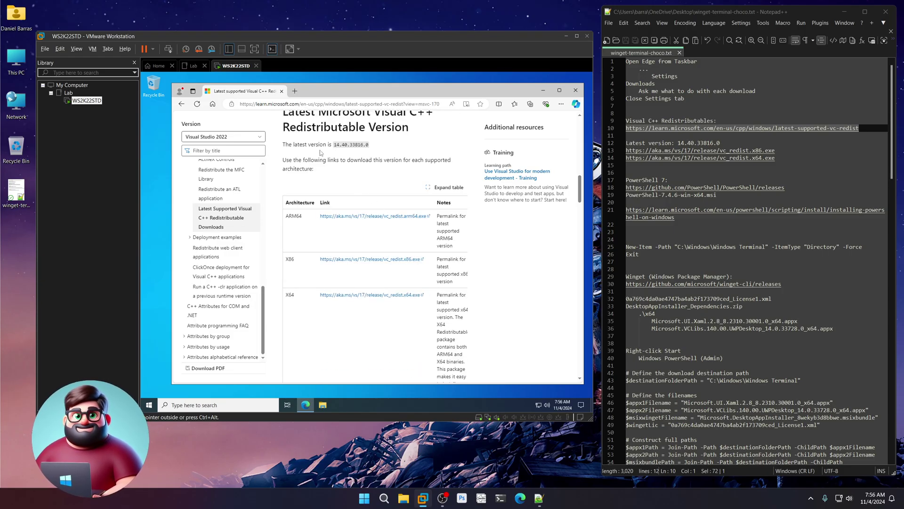
drag(334, 144, 370, 148)
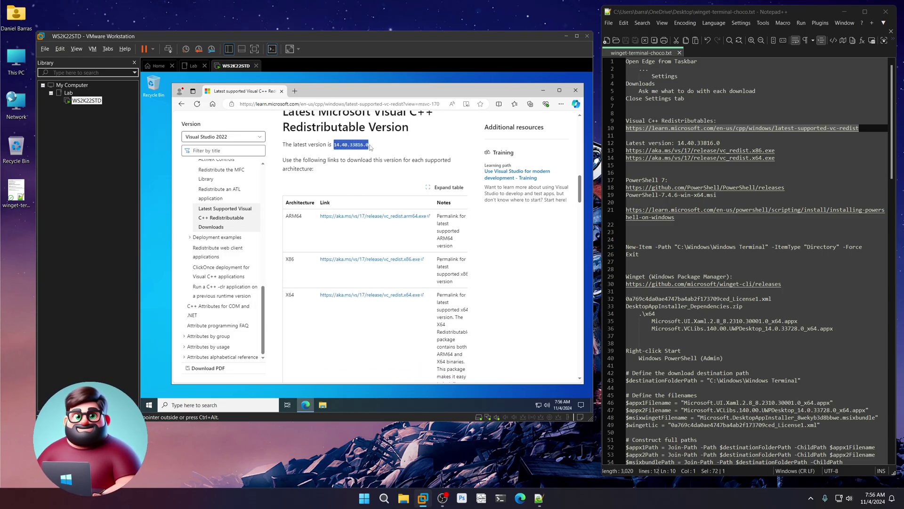
right_click(371, 147)
click(391, 113)
click(405, 275)
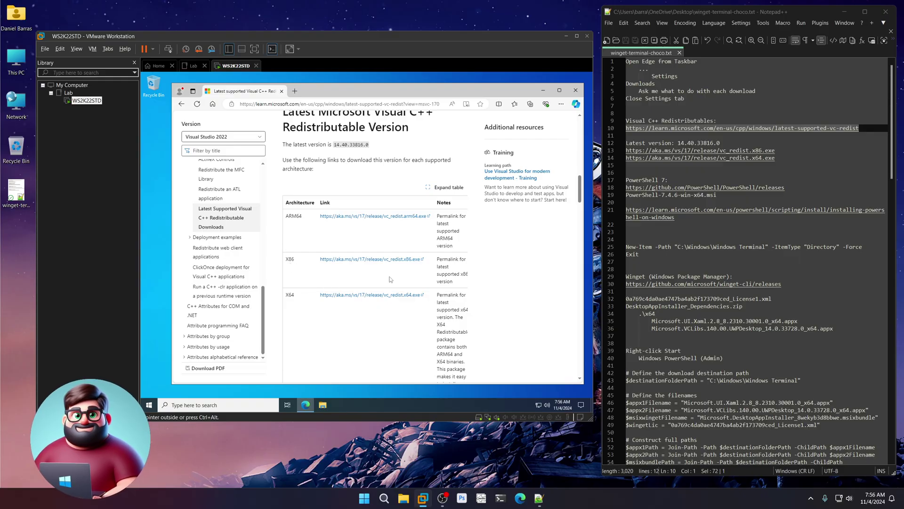
Install the x86 Visual C++ Redistributable from its download link, agreeing to the license terms, and delete the downloaded VC_redist.x86.exe.
click(394, 259)
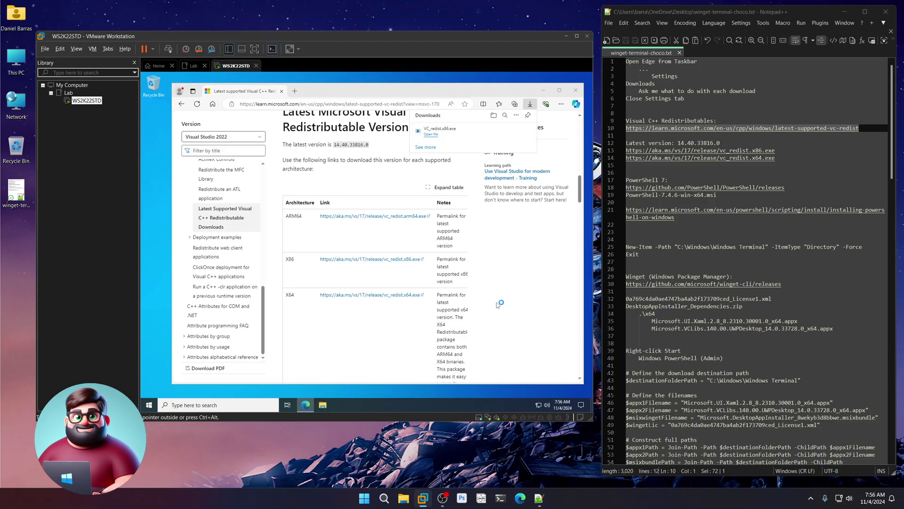
click(291, 266)
click(403, 277)
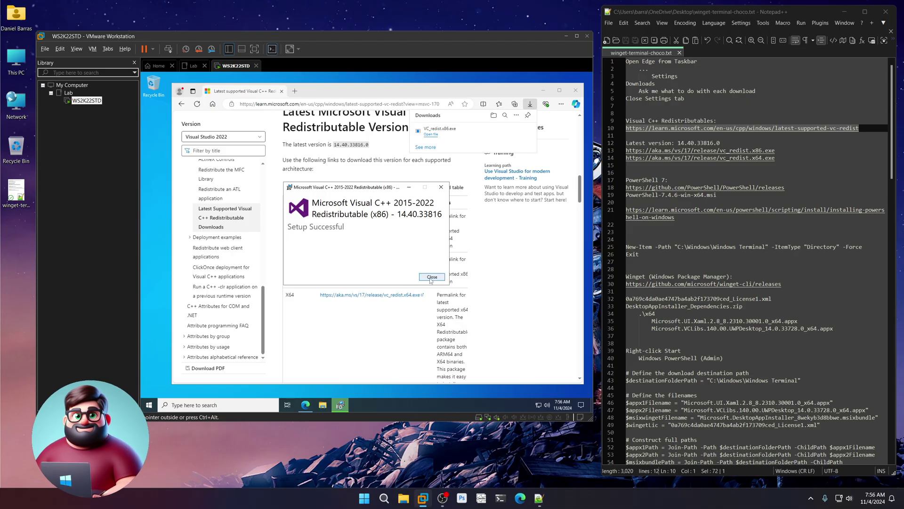
click(431, 277)
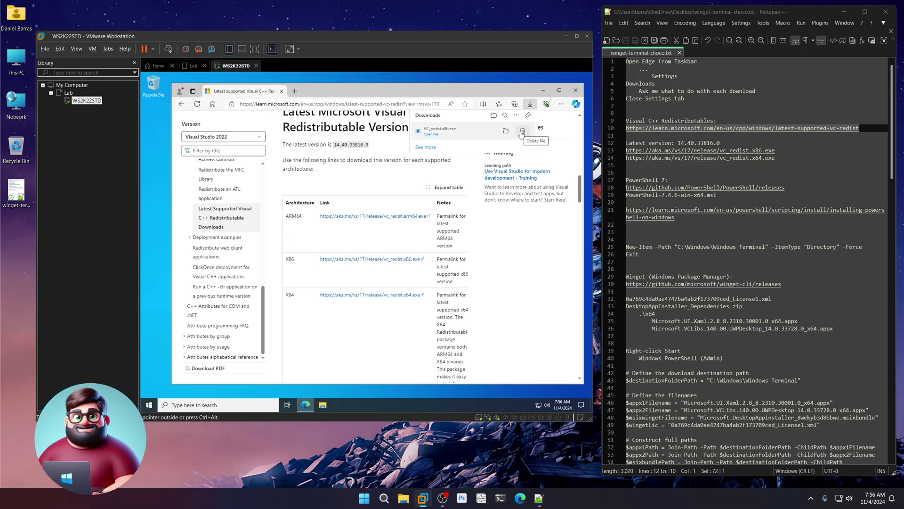
click(522, 132)
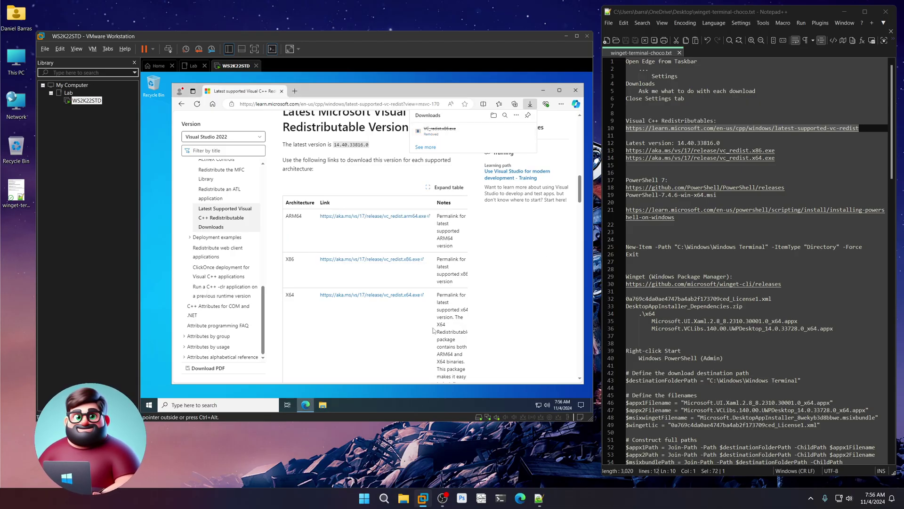
Install the x64 Visual C++ Redistributable from its download link, agreeing to the license terms, and delete the downloaded VC_redist.x64.exe.
click(389, 300)
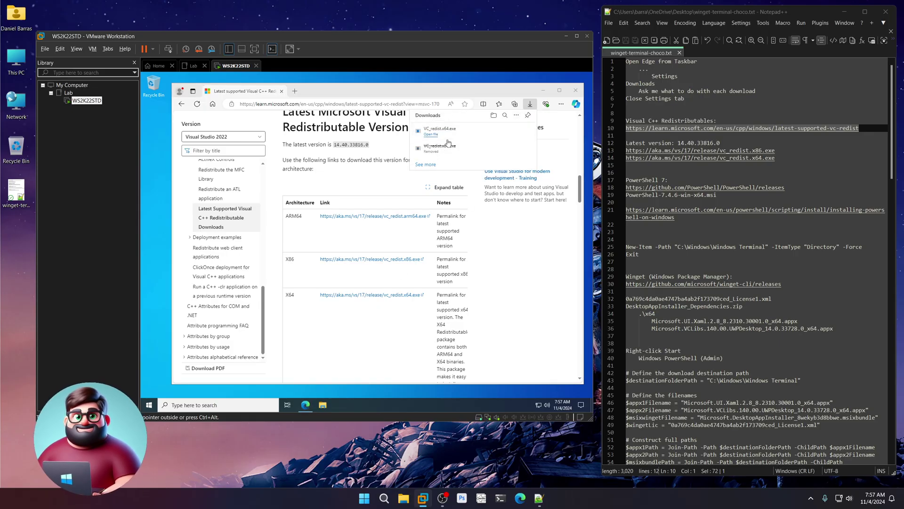
click(327, 266)
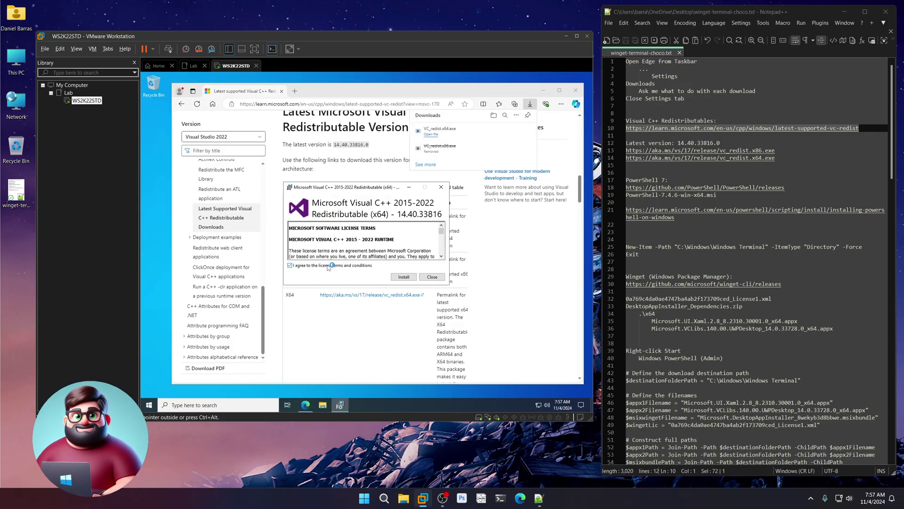
click(405, 276)
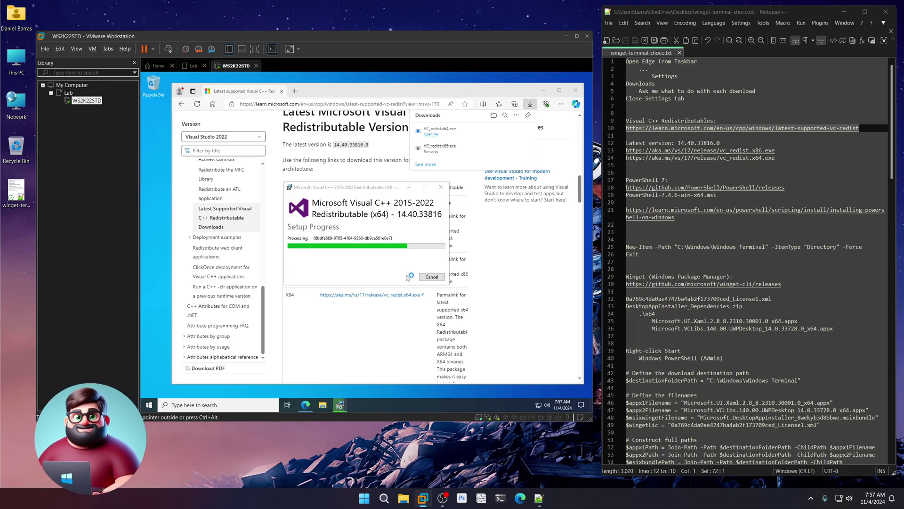
click(431, 277)
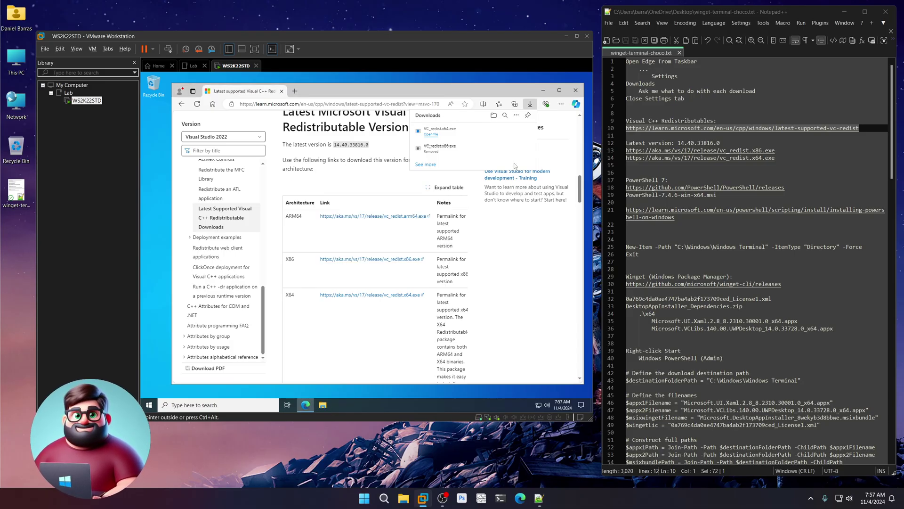
click(523, 131)
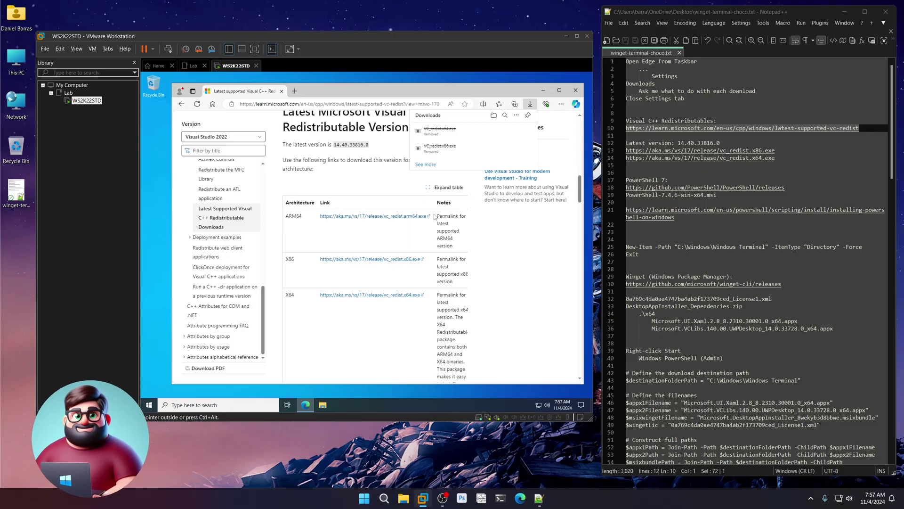
Check the product versions of the x64 and x86 Visual C++ Redistributables in Control Panel's Programs and Features, and close the window.
right_click(149, 406)
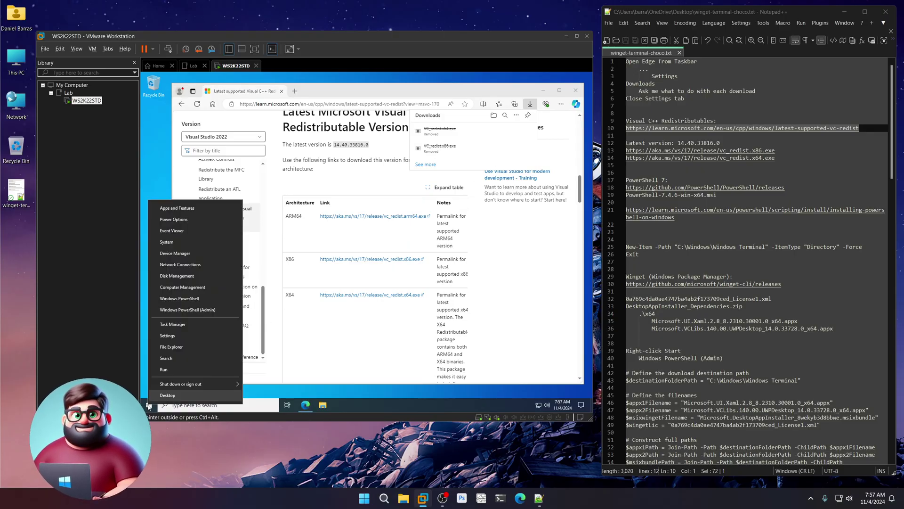
click(169, 372)
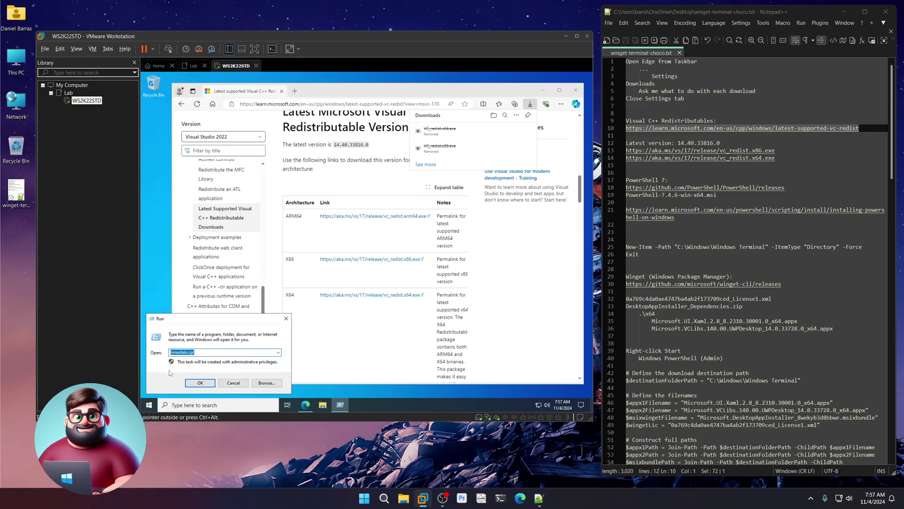
text(control)
key(Return)
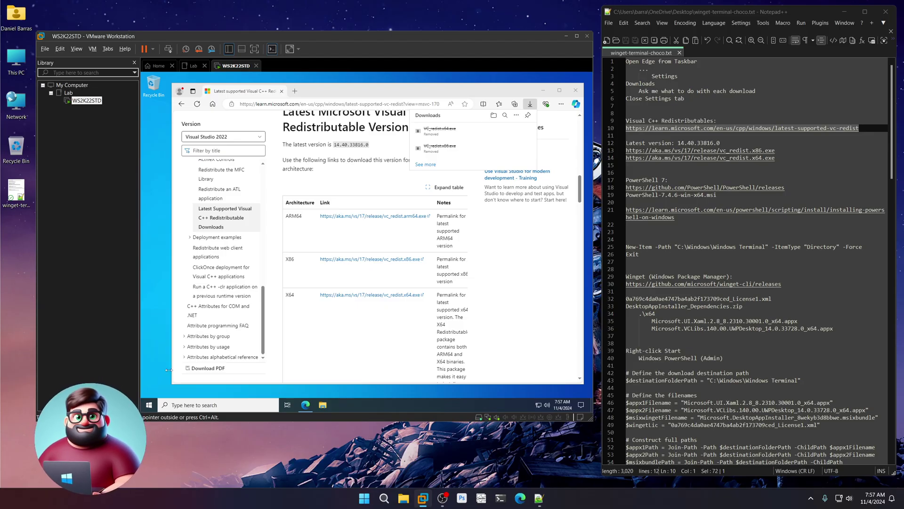
click(440, 304)
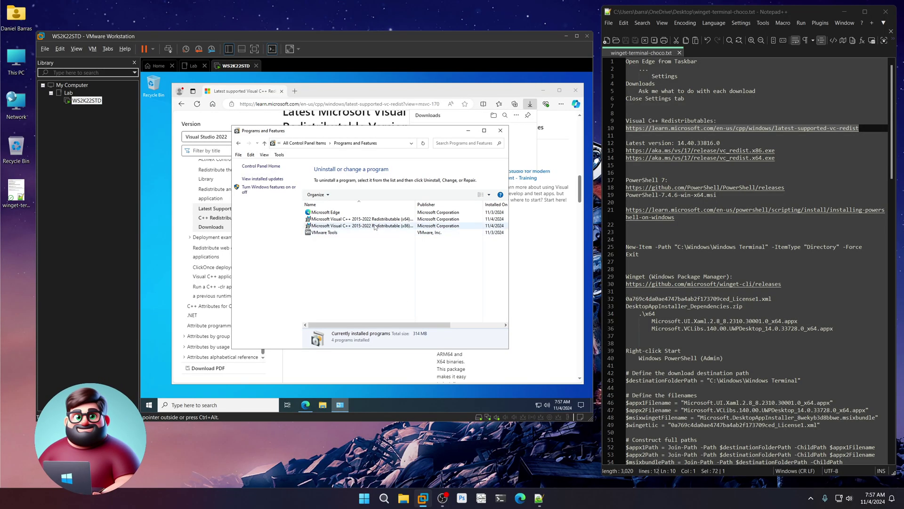
click(424, 219)
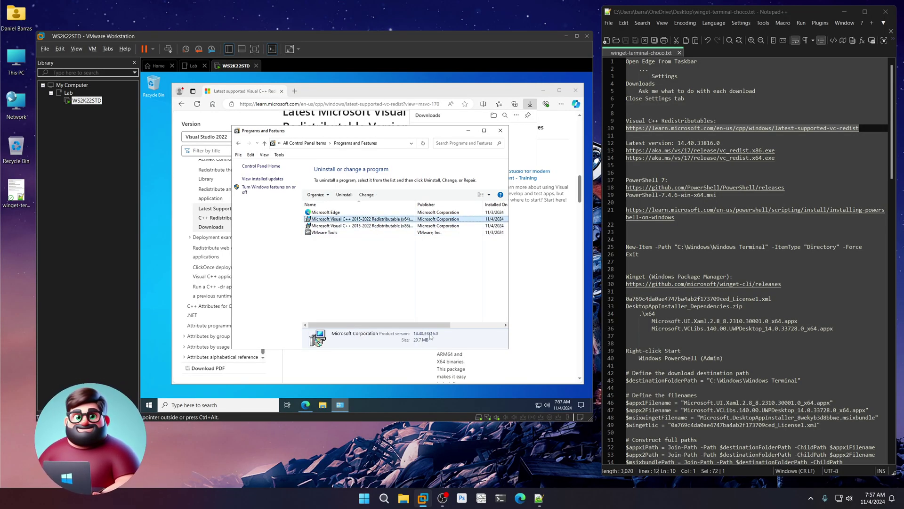
key(Down)
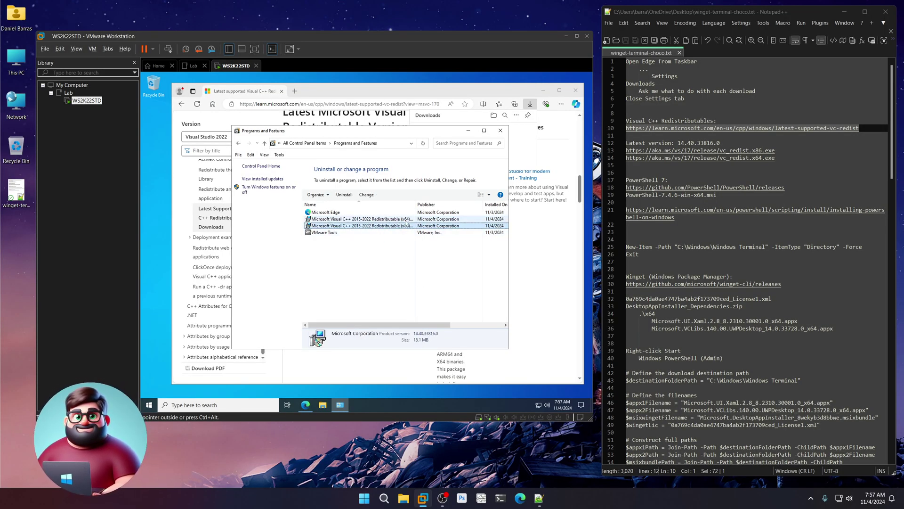
click(500, 130)
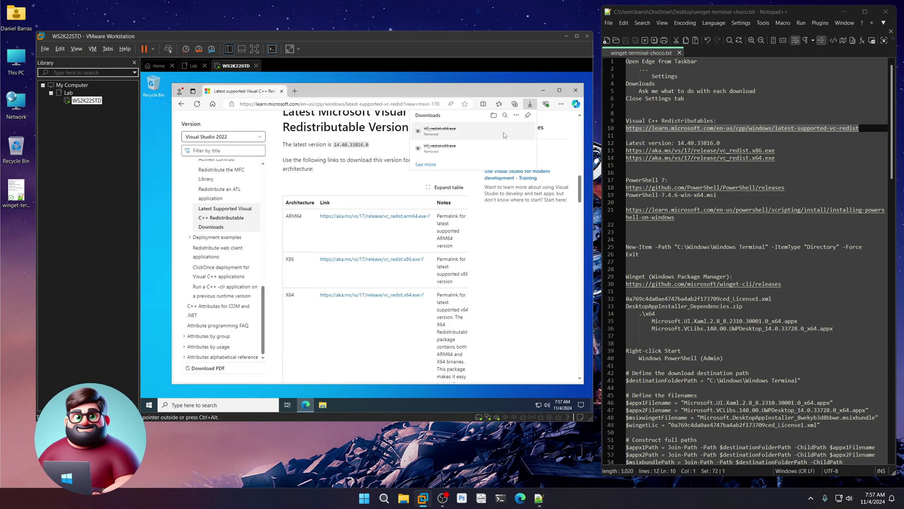
drag(792, 189, 618, 187)
right_click(647, 190)
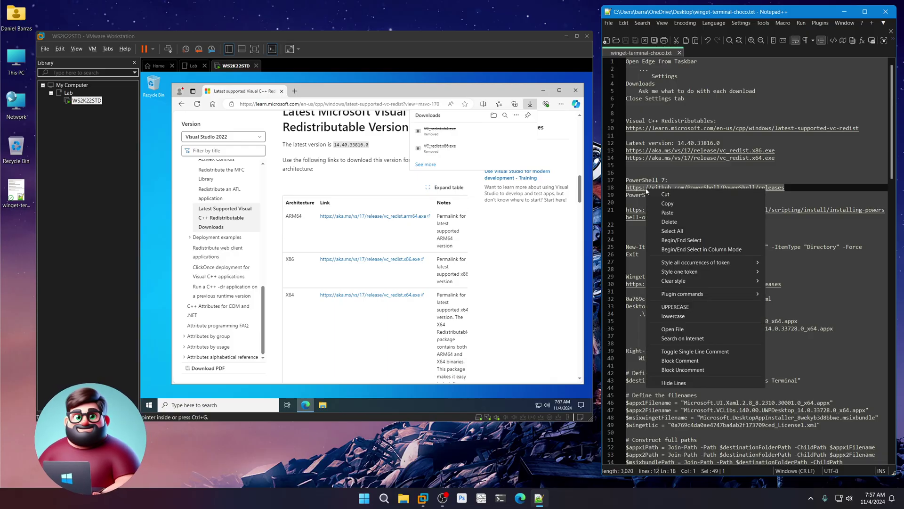
click(669, 203)
click(393, 104)
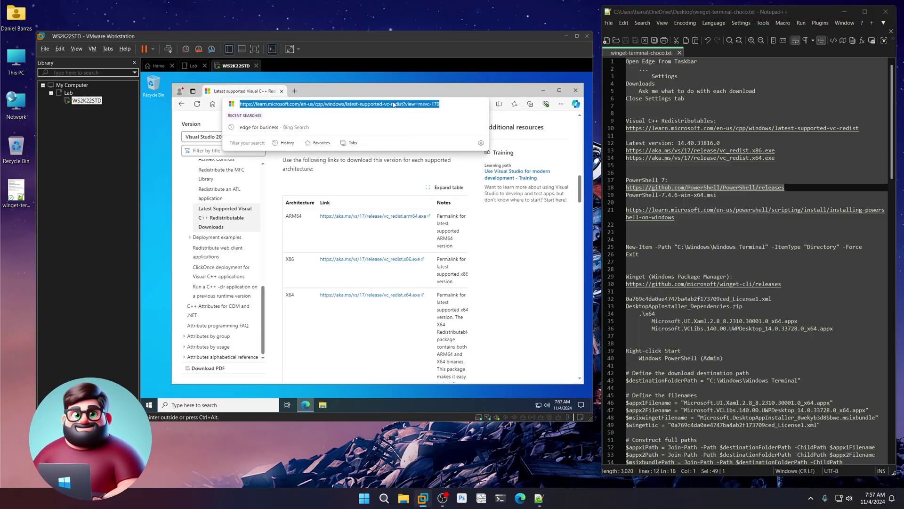
key(ctrl+v)
key(Return)
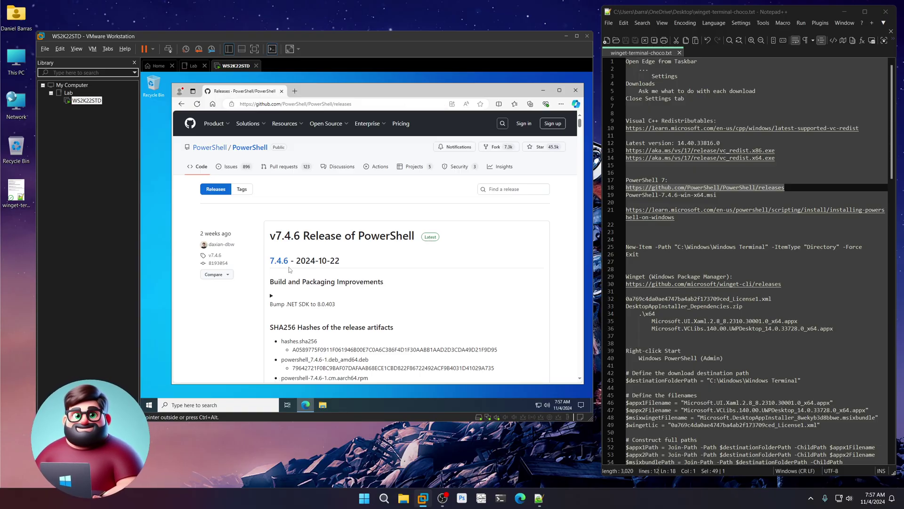
scroll(390, 273, down, 15)
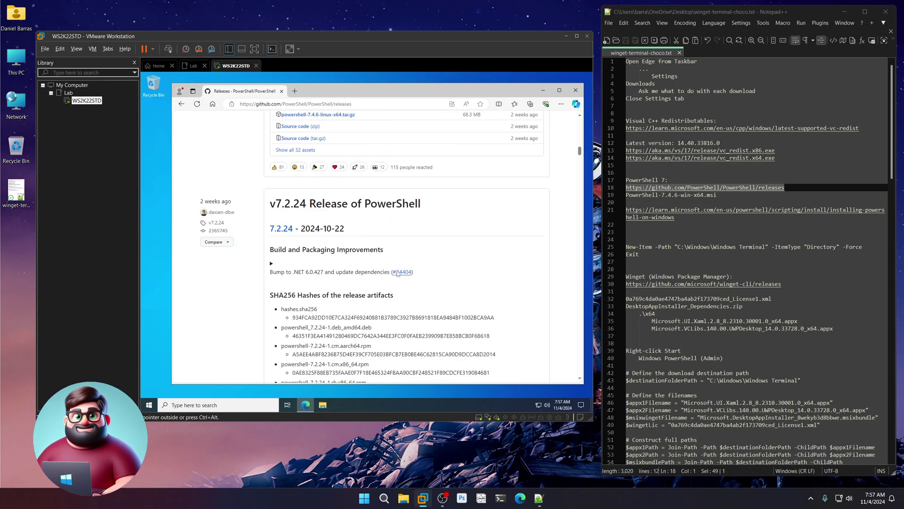
click(296, 151)
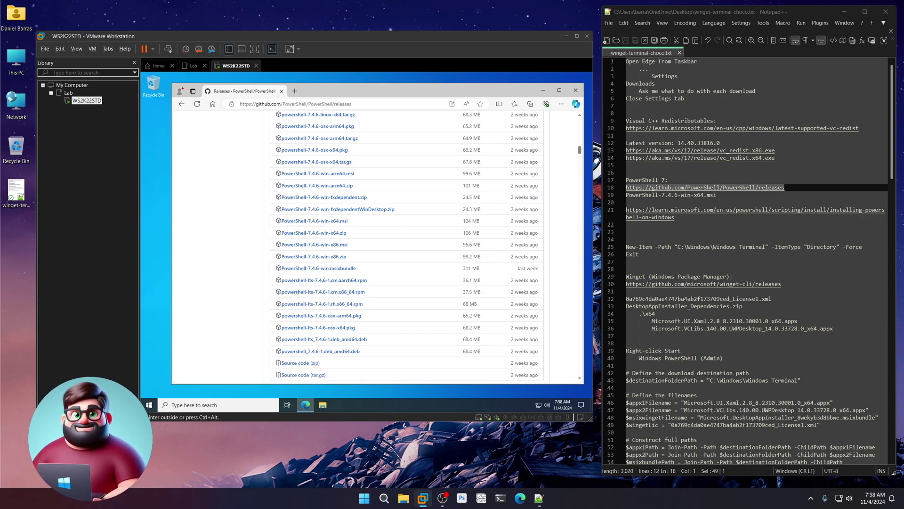
click(665, 216)
triple_click(664, 216)
right_click(644, 213)
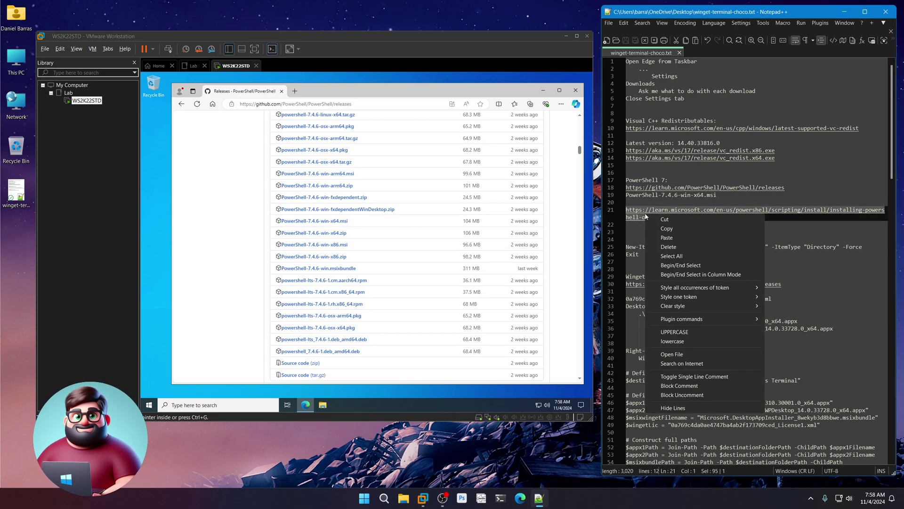
click(668, 228)
click(377, 118)
key(ctrl+l)
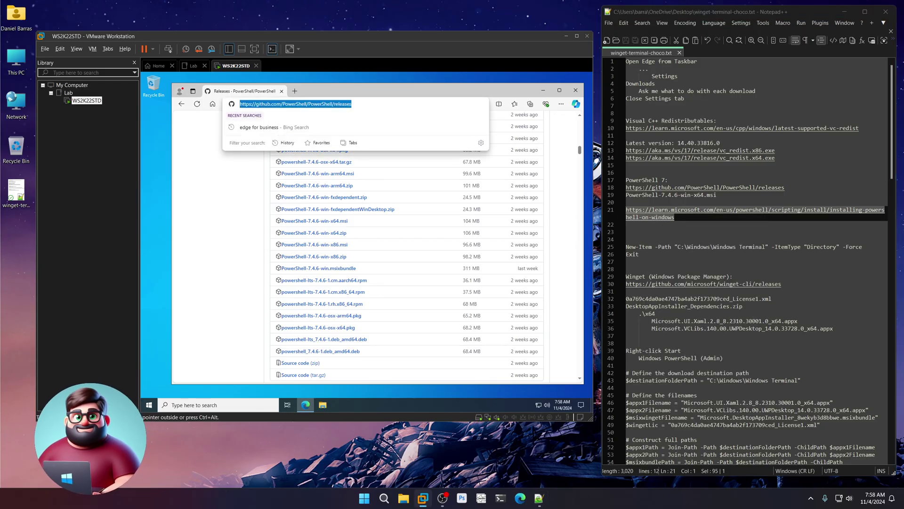
key(ctrl+v)
key(Return)
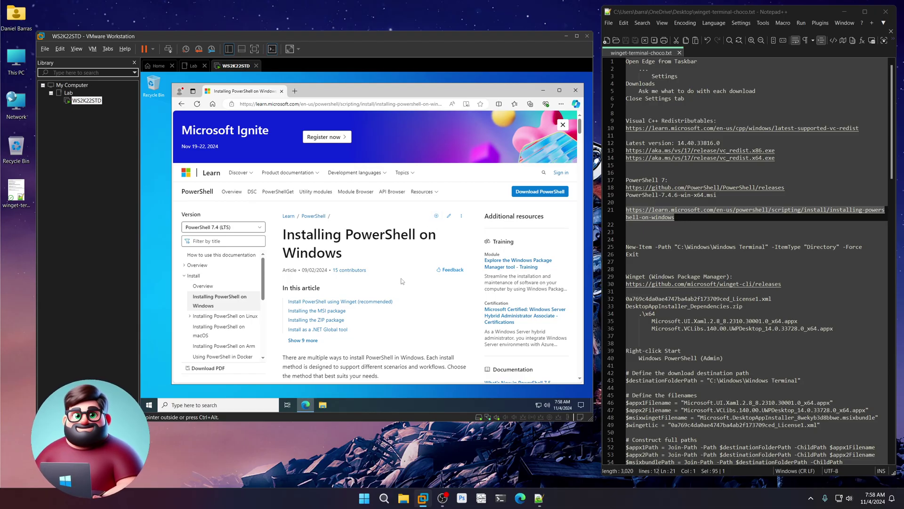
Read the article's MSI package section, including the Microsoft Update properties and the silent msiexec installation example.
scroll(430, 301, down, 3)
scroll(374, 246, down, 10)
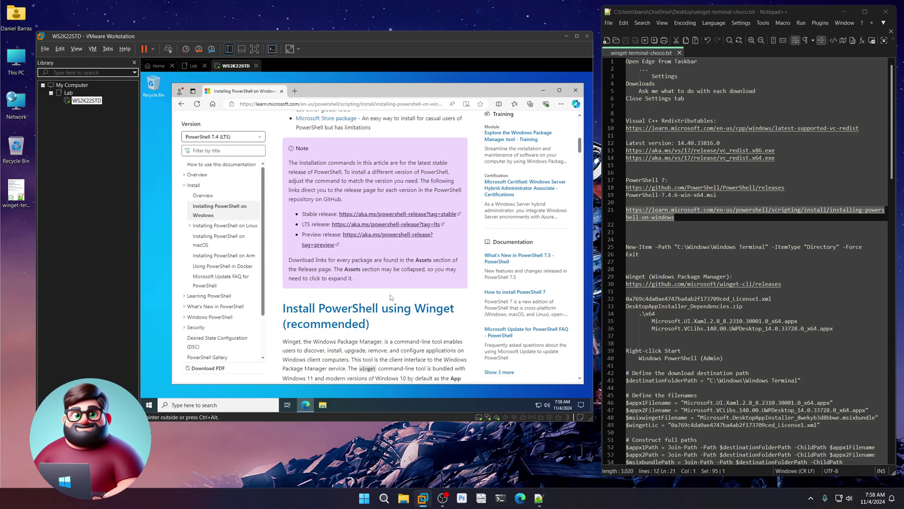
scroll(400, 264, down, 2)
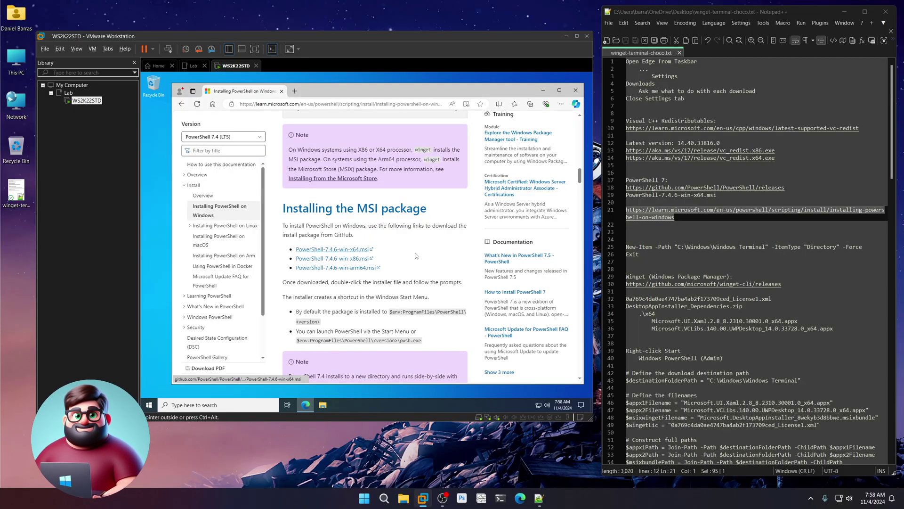
scroll(411, 279, down, 4)
scroll(411, 279, down, 8)
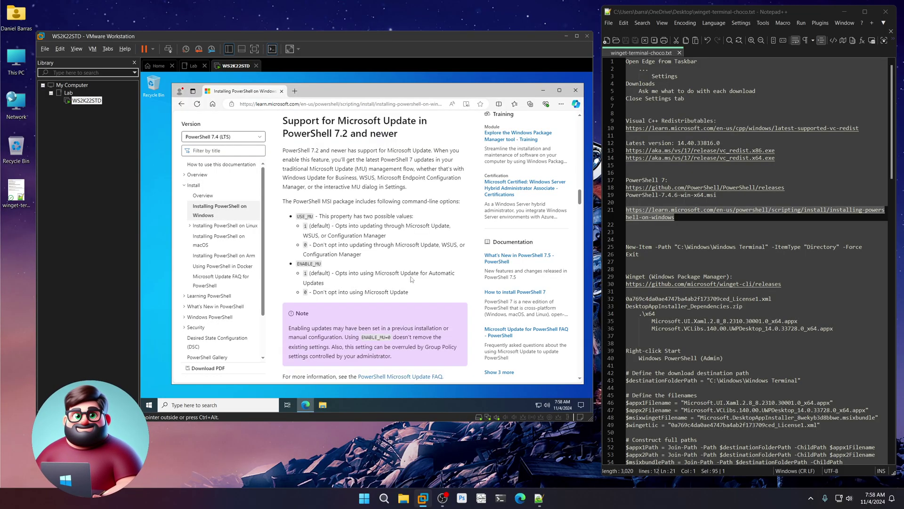
scroll(412, 279, down, 1)
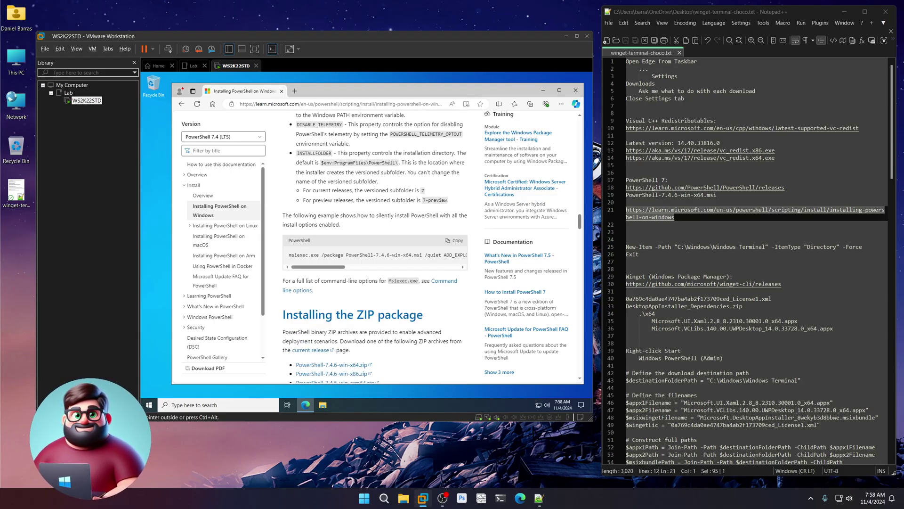
drag(301, 267, 278, 267)
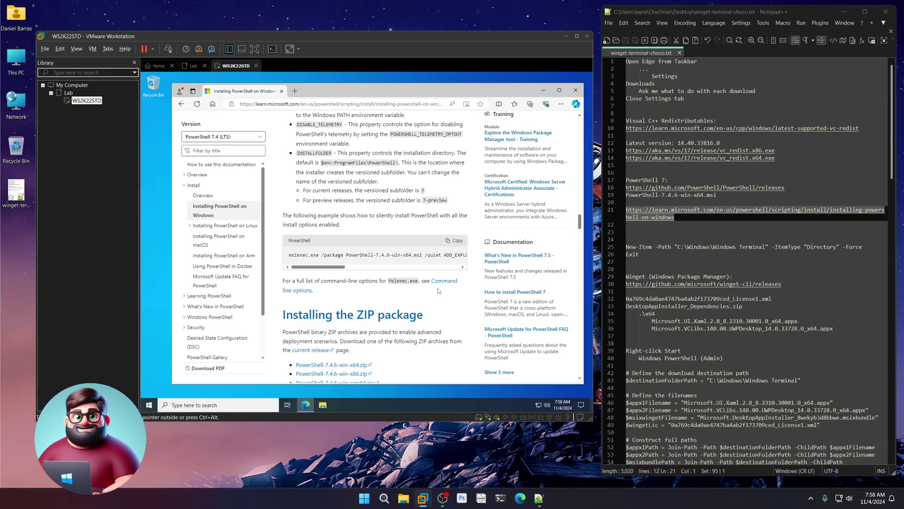
scroll(424, 292, up, 3)
scroll(414, 296, up, 5)
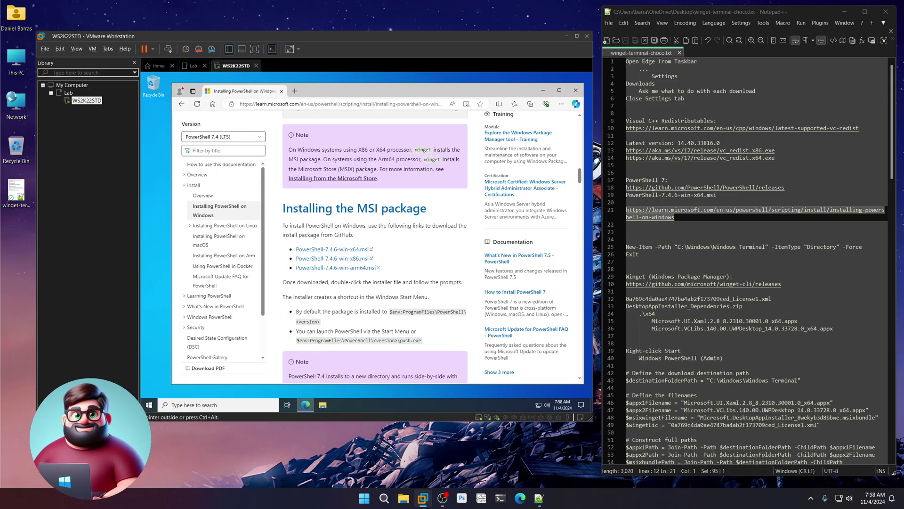
Download and run PowerShell-7.4.6-win-x64.msi, keeping the destination folder C:\Program Files\PowerShell\ and setting the optional setup actions.
click(335, 251)
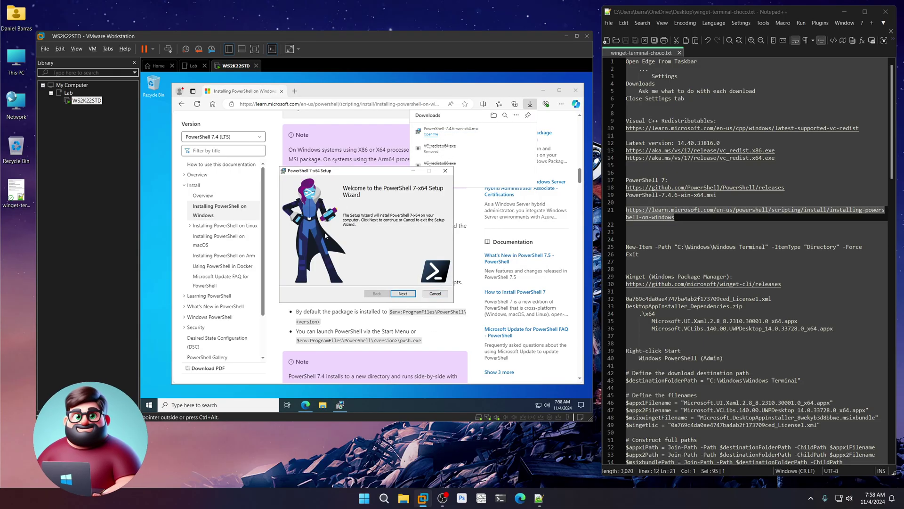
click(405, 294)
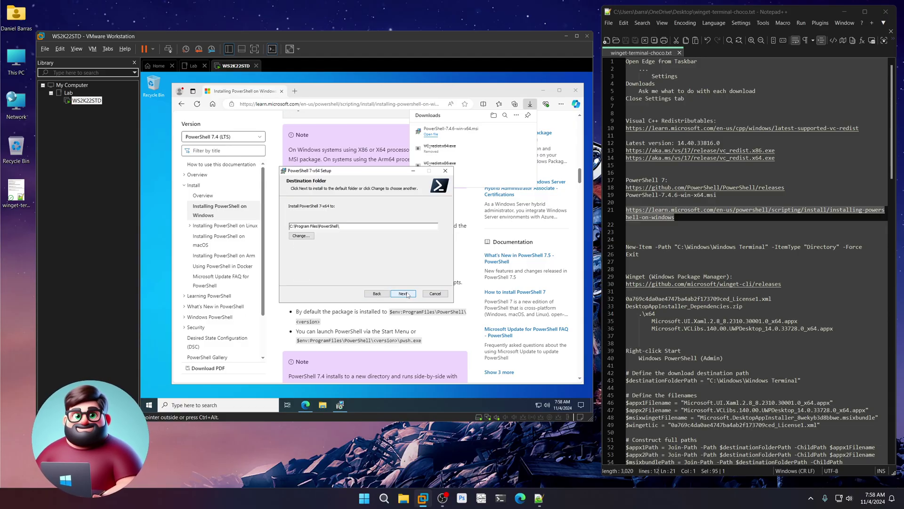
click(404, 294)
click(314, 227)
click(314, 236)
click(313, 244)
click(313, 254)
click(404, 294)
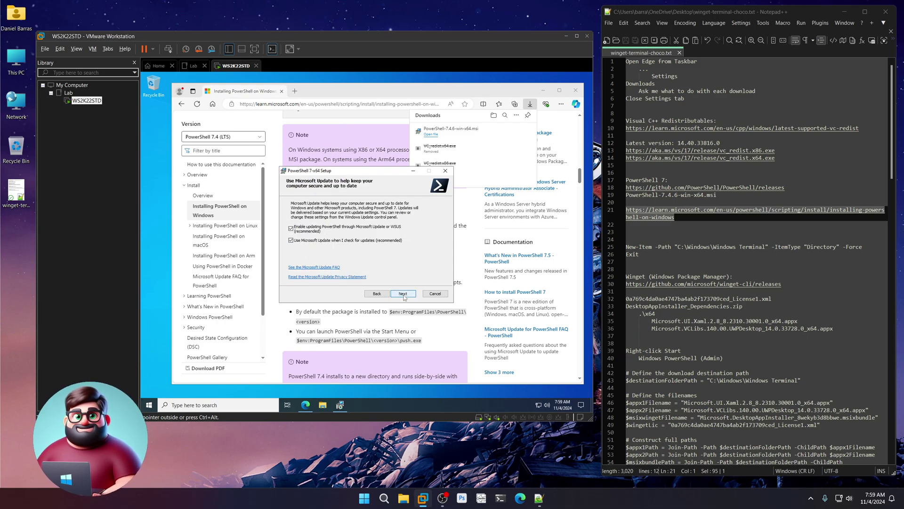
Install PowerShell 7-x64 with both Microsoft Update options enabled, and launch PowerShell on finishing the setup.
click(403, 295)
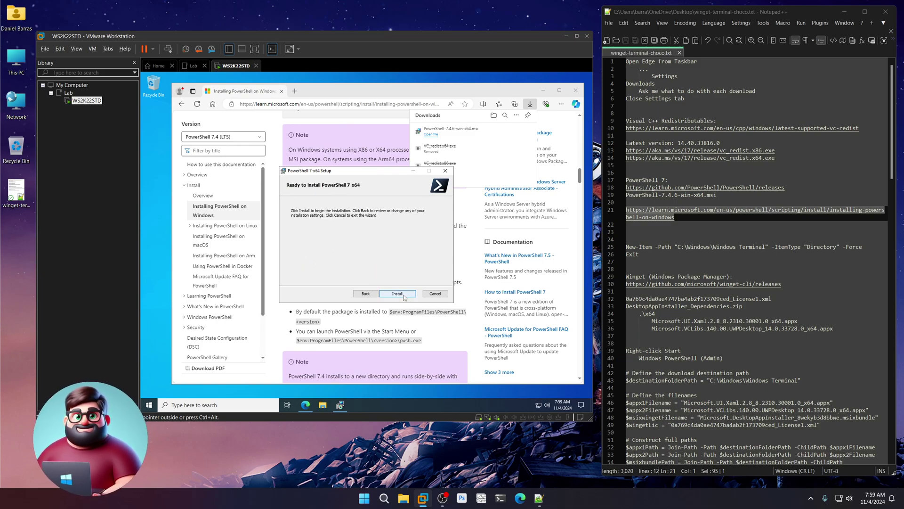
click(397, 293)
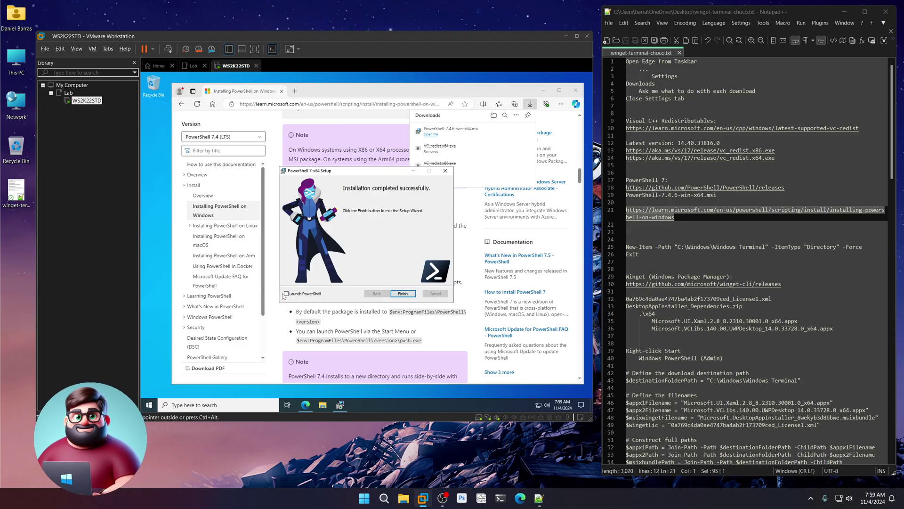
click(403, 293)
Run the notes' New-Item command in PowerShell to create the directory "C:\Windows\Windows Terminal", and exit the session.
drag(646, 254, 625, 248)
right_click(636, 255)
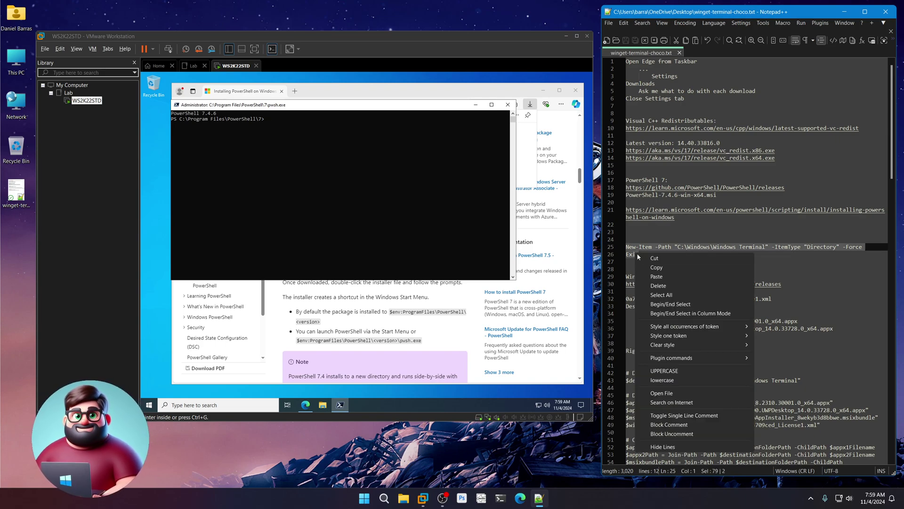
click(647, 267)
right_click(344, 133)
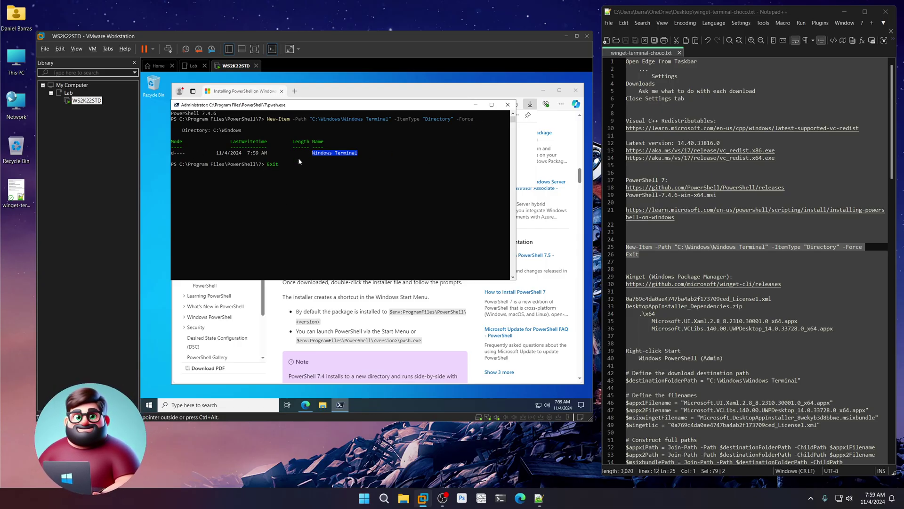
key(Return)
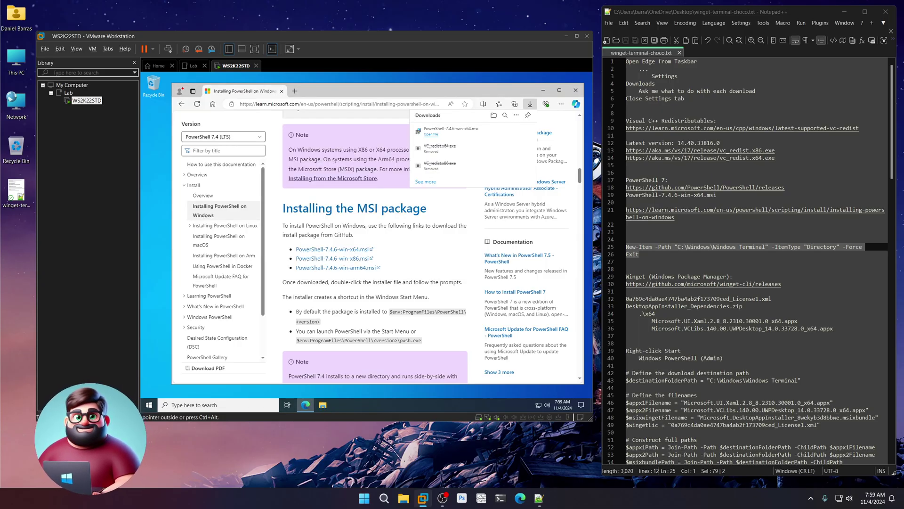
scroll(795, 271, down, 5)
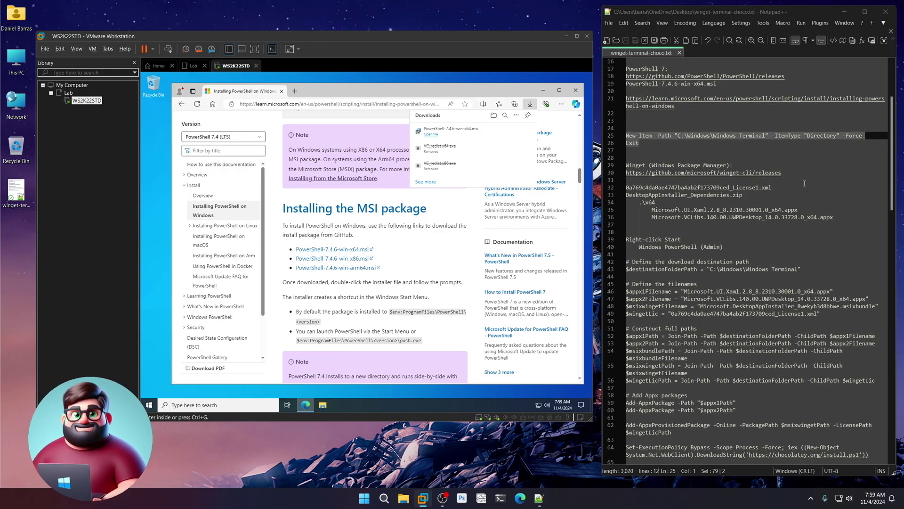
drag(788, 173, 627, 174)
right_click(658, 175)
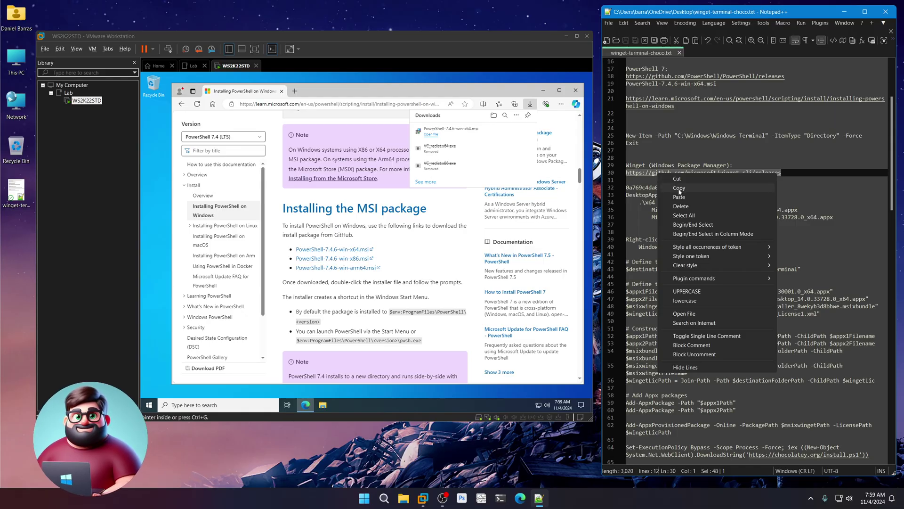
click(673, 188)
click(409, 114)
click(339, 103)
key(ctrl+v)
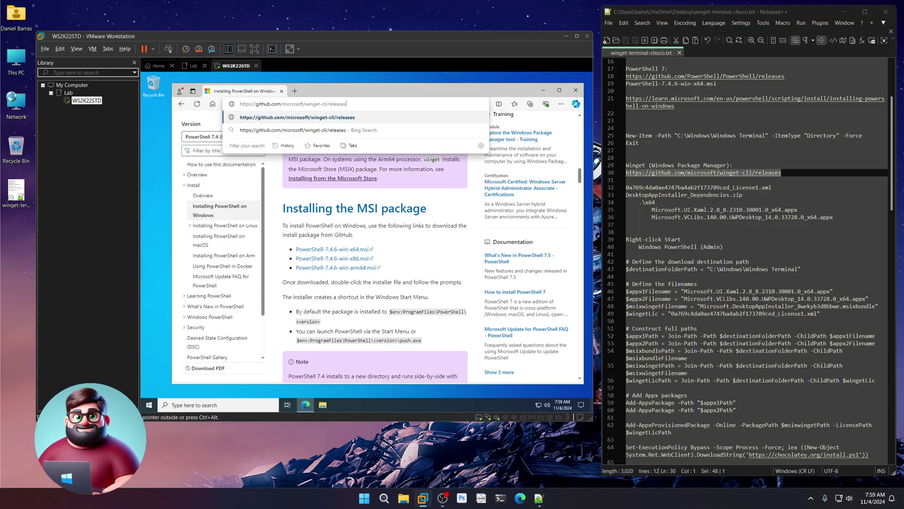
key(Return)
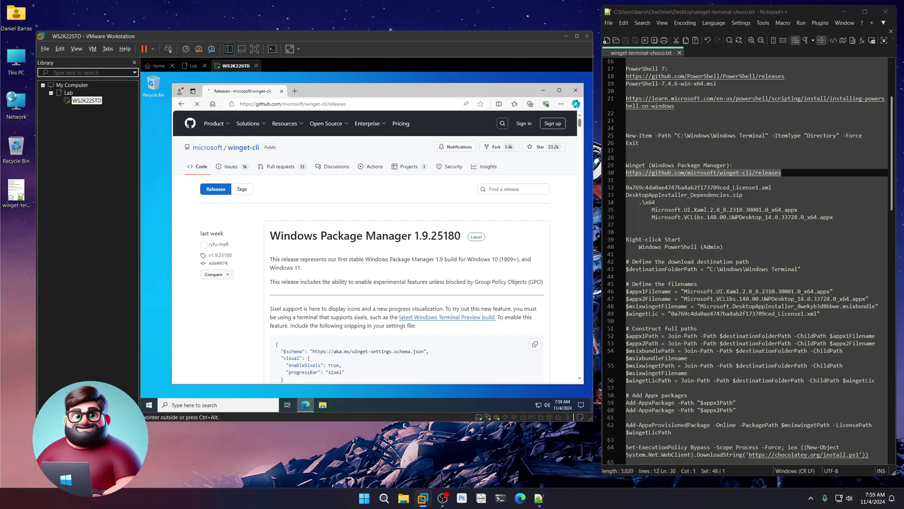
Start saving 0a769c4da0ae4747ba4ab2f173709ced_License1.xml from the Windows Package Manager 1.9.25180 assets, and delete the downloaded PowerShell-7.4.6-win-x64.msi.
scroll(483, 243, down, 10)
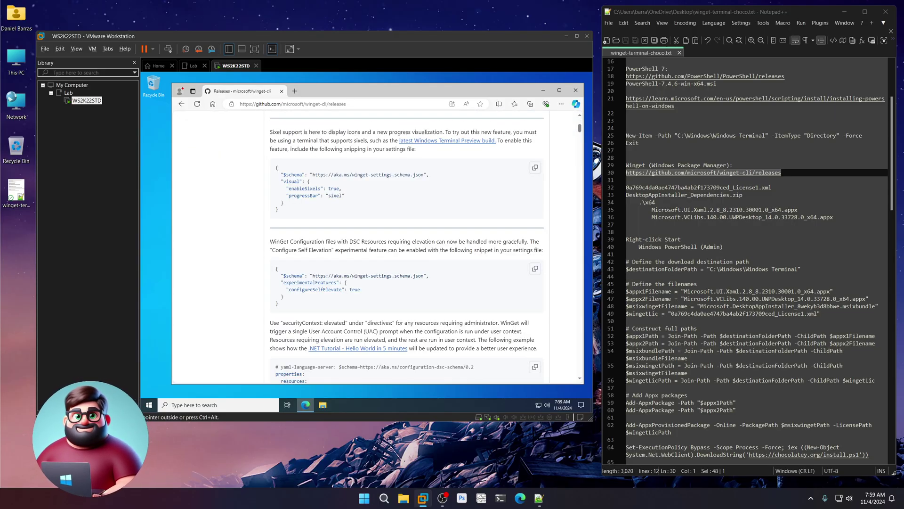
scroll(446, 286, down, 15)
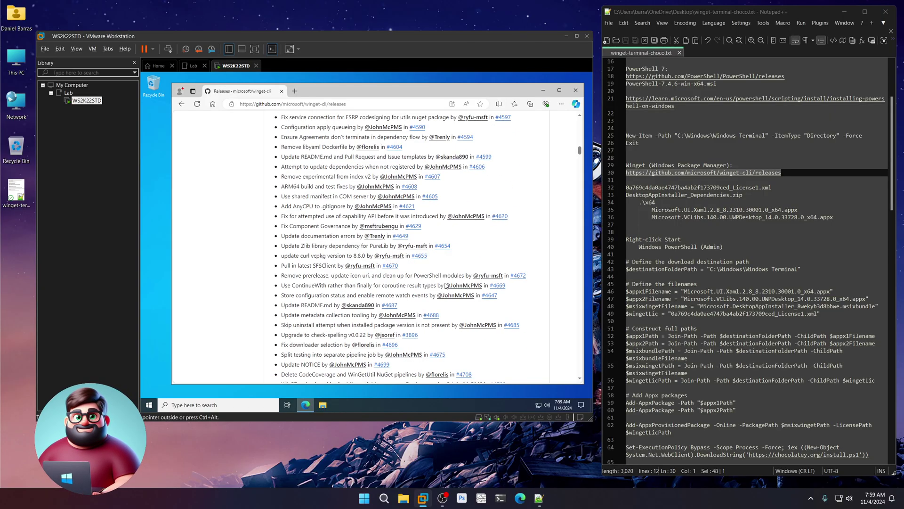
scroll(446, 286, down, 5)
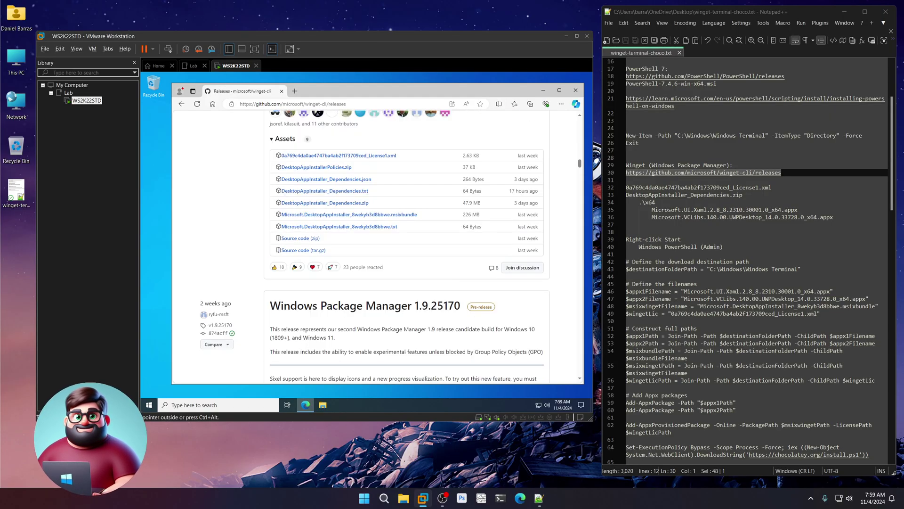
scroll(462, 288, up, 1)
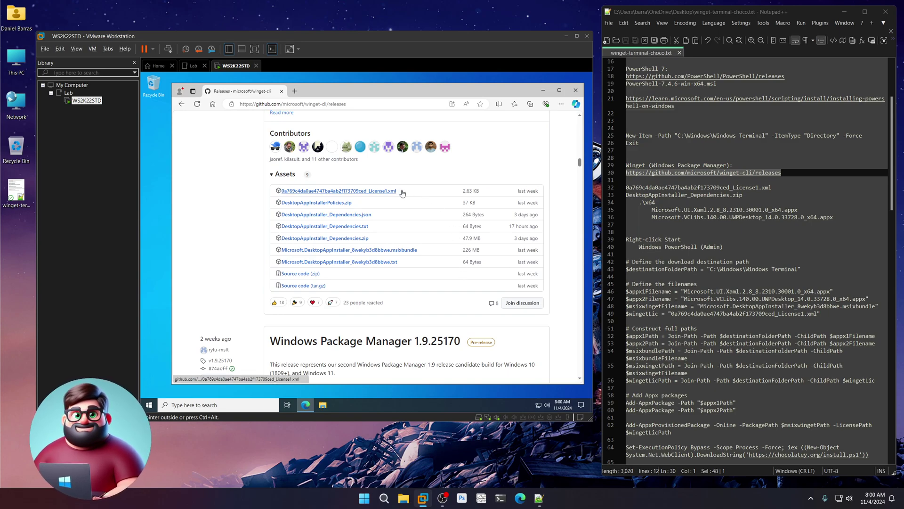
drag(772, 187, 625, 187)
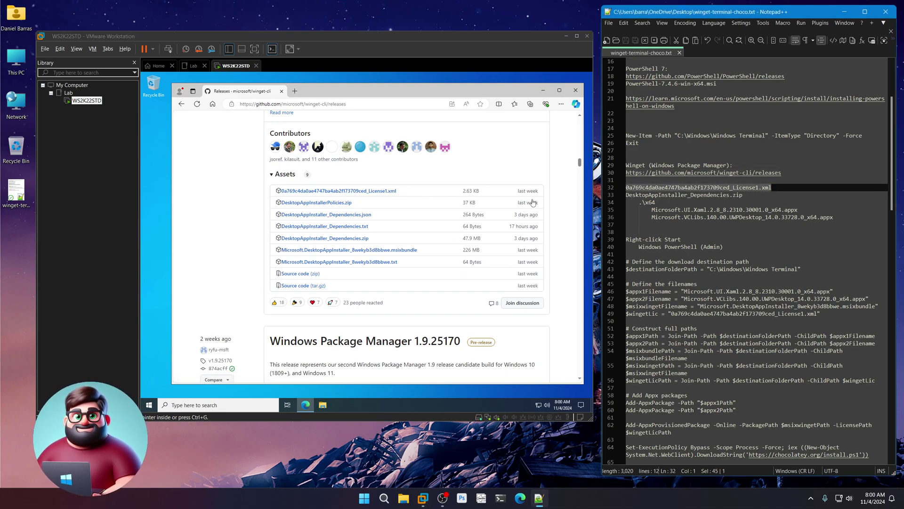
click(425, 175)
click(385, 192)
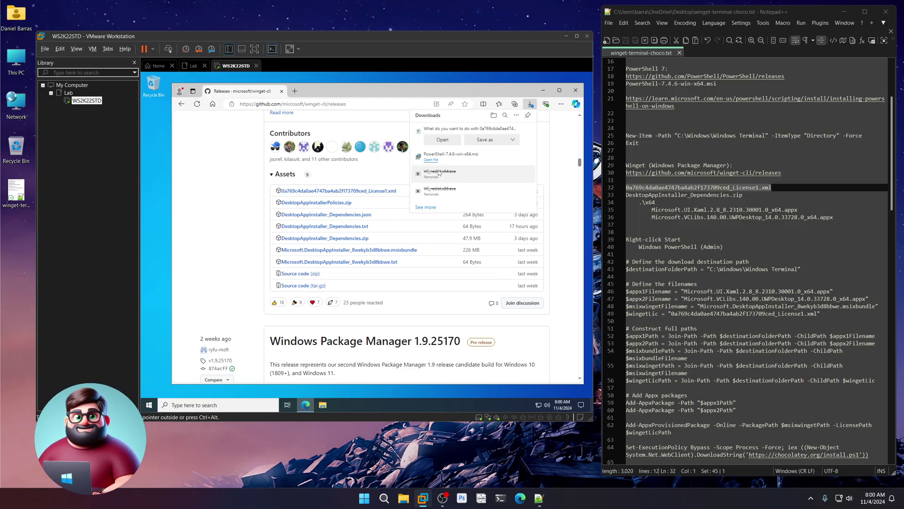
click(485, 140)
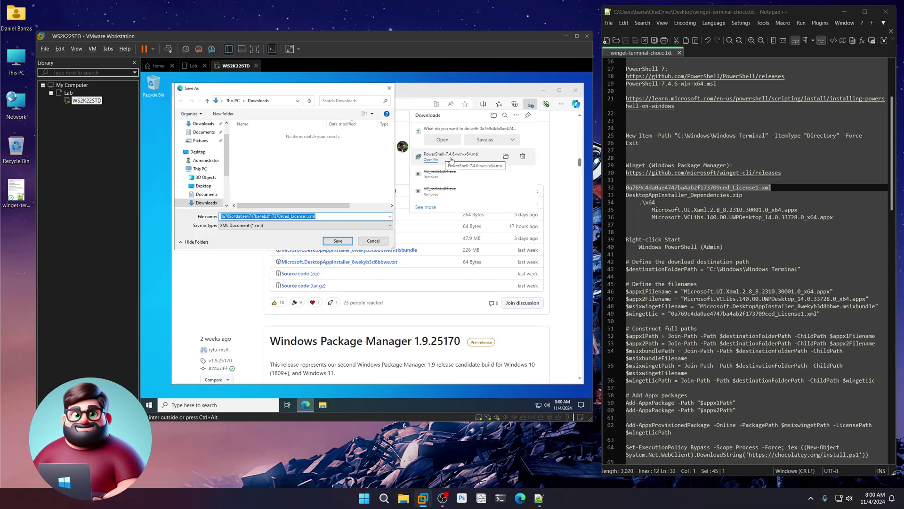
click(523, 156)
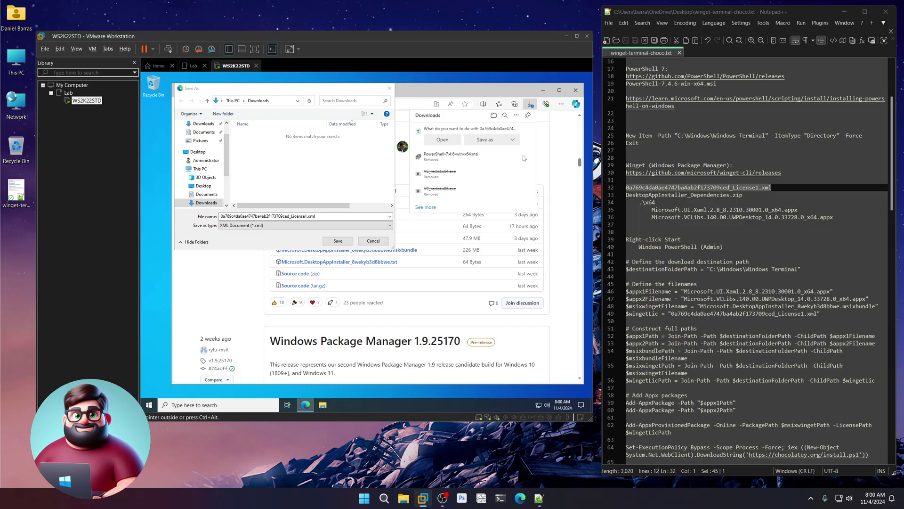
Save the License1.xml file in C:\Windows\Windows Terminal and keep the flagged download.
click(227, 186)
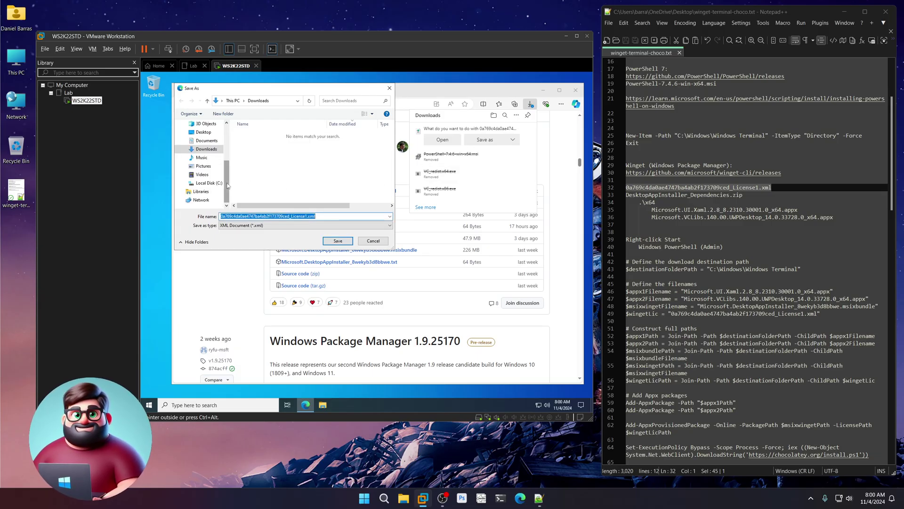
click(209, 183)
click(252, 165)
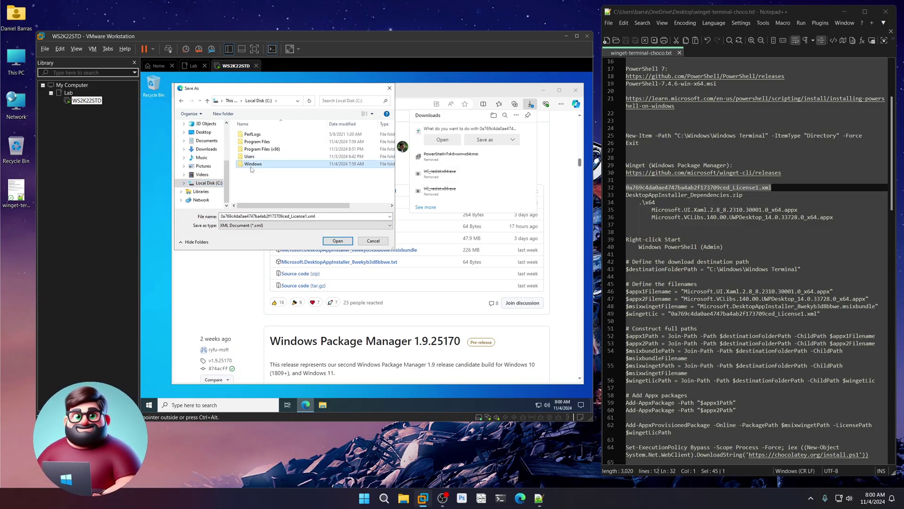
double_click(251, 166)
scroll(330, 188, down, 10)
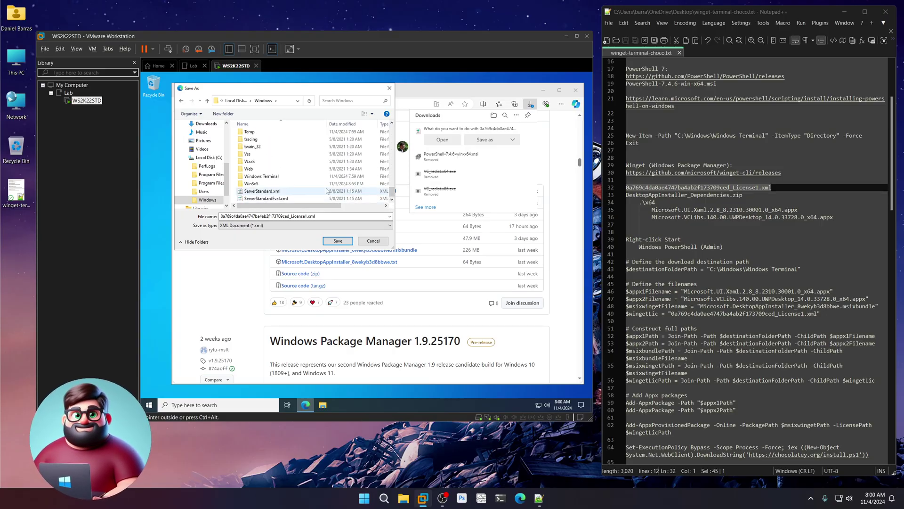
double_click(261, 176)
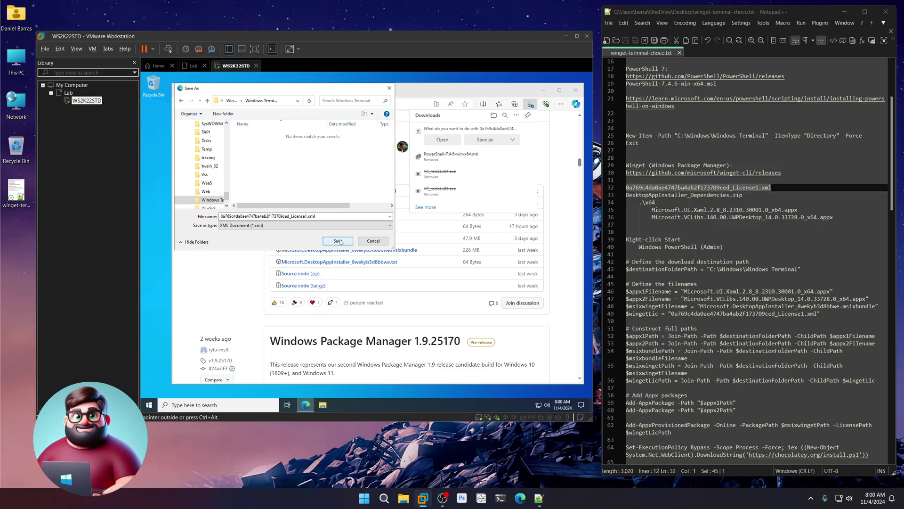
click(338, 241)
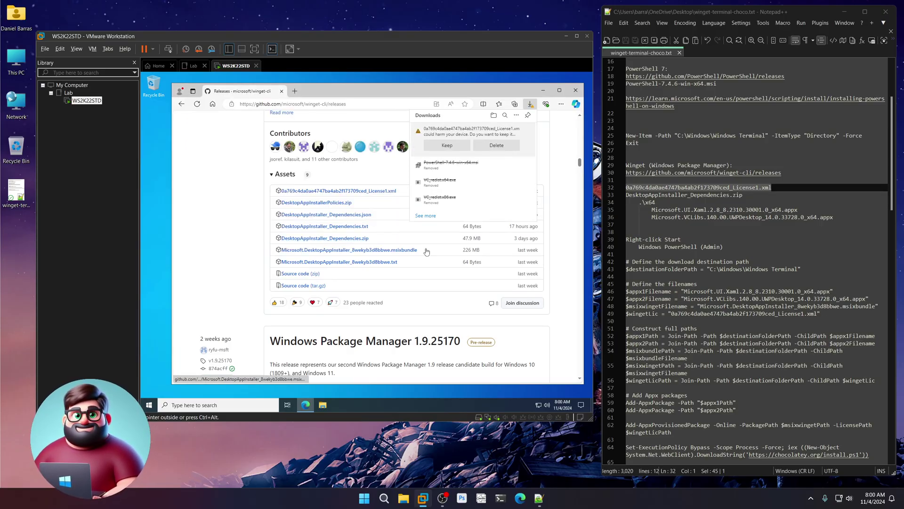
click(446, 145)
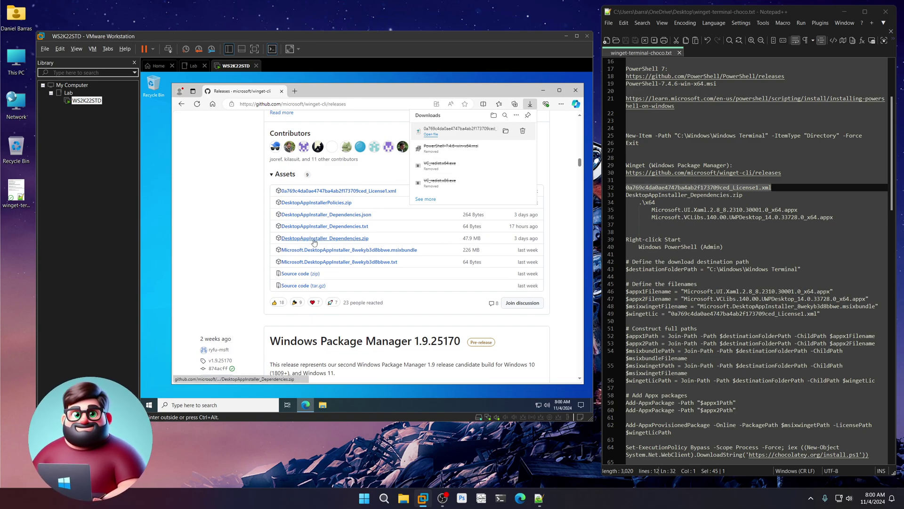
Download and open DesktopAppInstaller_Dependencies.zip, and copy the Microsoft.UI.Xaml and Microsoft.VCLibs packages from its x64 folder.
click(351, 241)
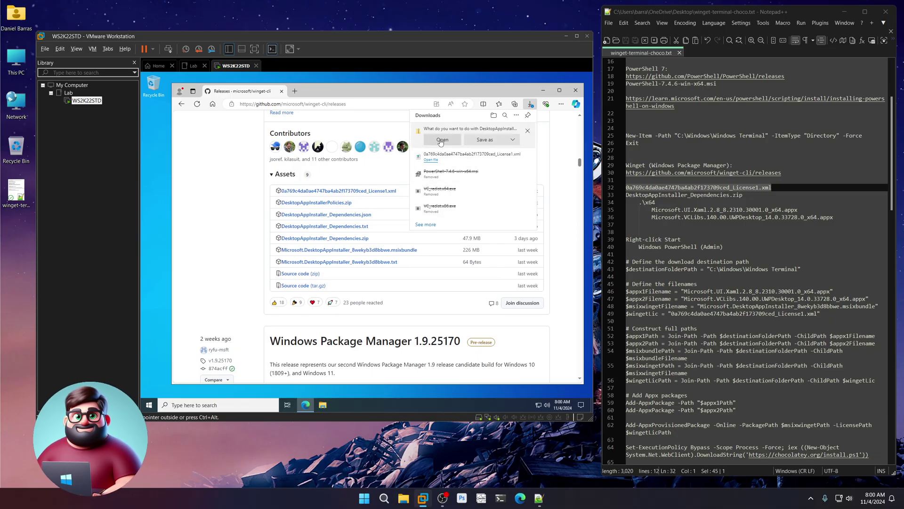
click(440, 141)
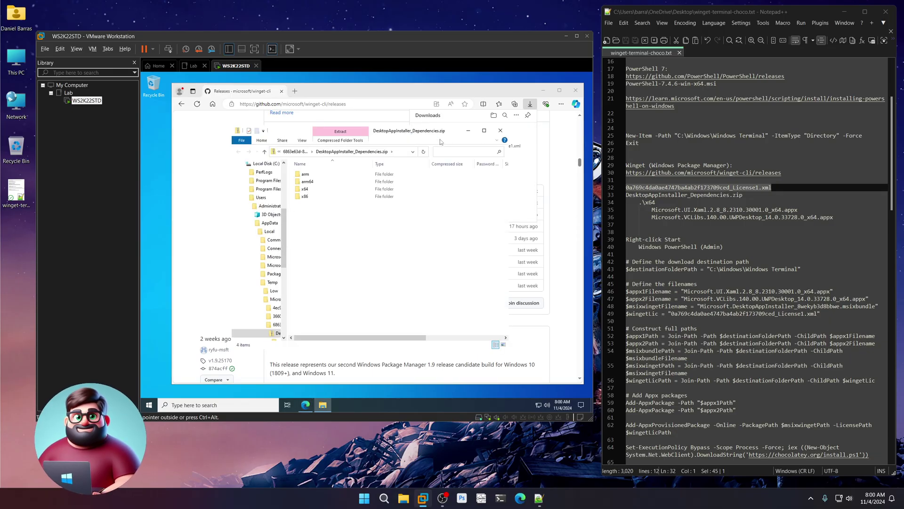
double_click(306, 189)
drag(351, 209, 343, 174)
right_click(344, 176)
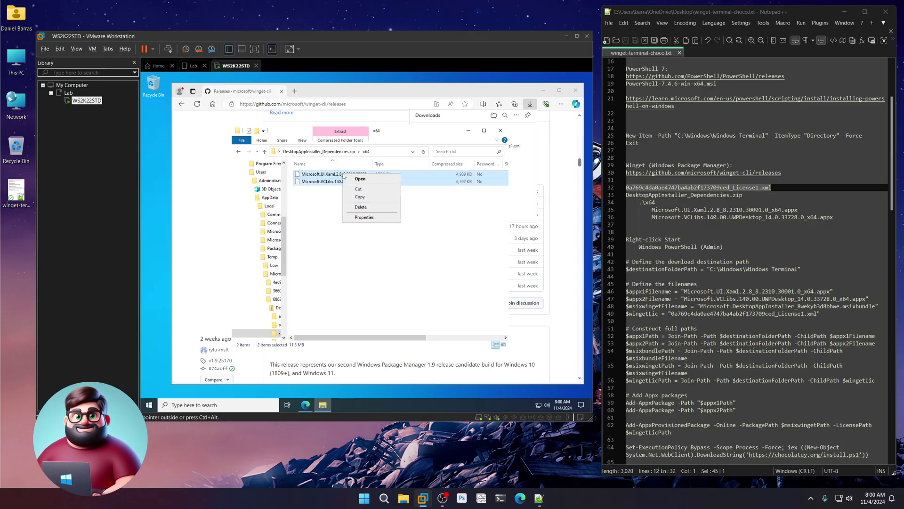
click(360, 197)
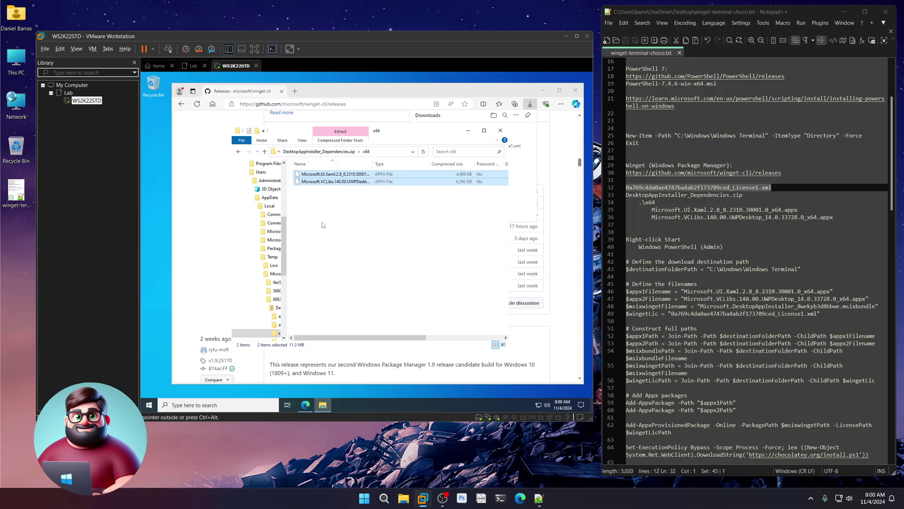
Paste the two copied packages into C:\Windows\Windows Terminal, and delete the downloaded DesktopAppInstaller_Dependencies.zip.
drag(285, 246, 281, 195)
click(268, 297)
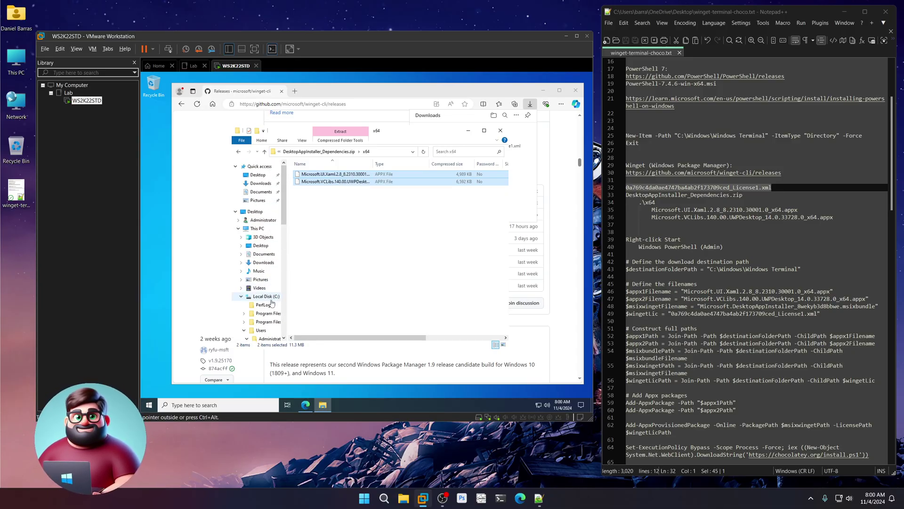
double_click(310, 203)
scroll(329, 297, down, 15)
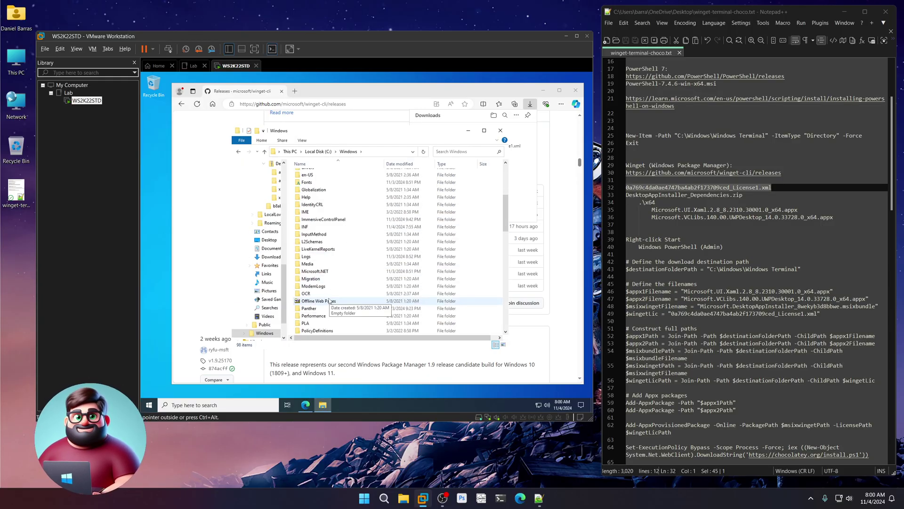
scroll(330, 297, down, 3)
double_click(329, 235)
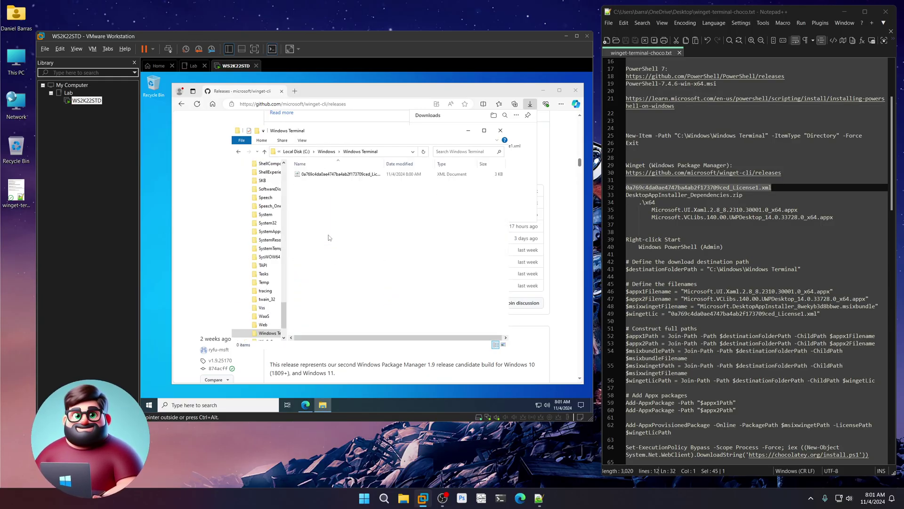
right_click(349, 215)
click(362, 261)
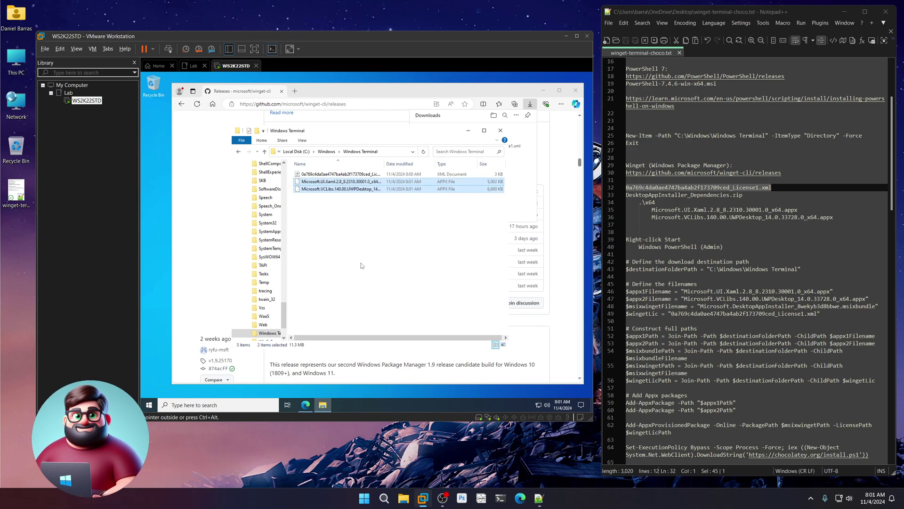
click(500, 130)
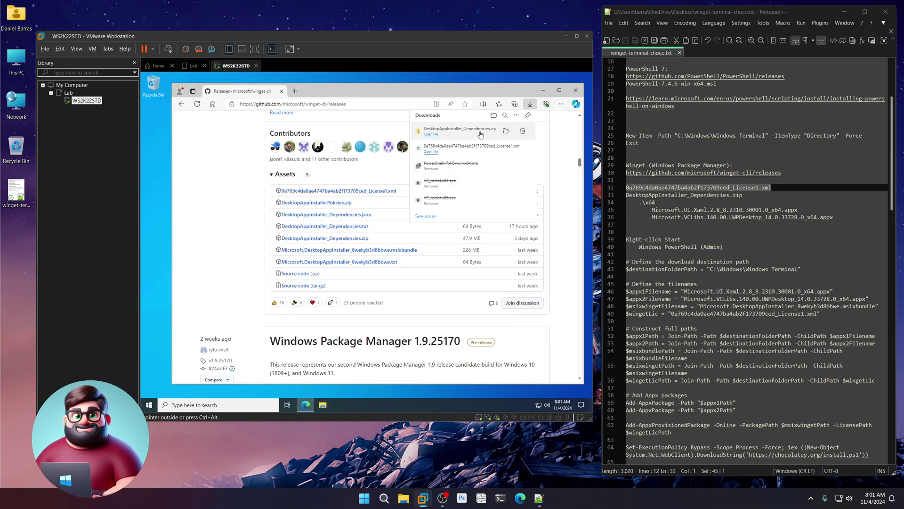
click(523, 132)
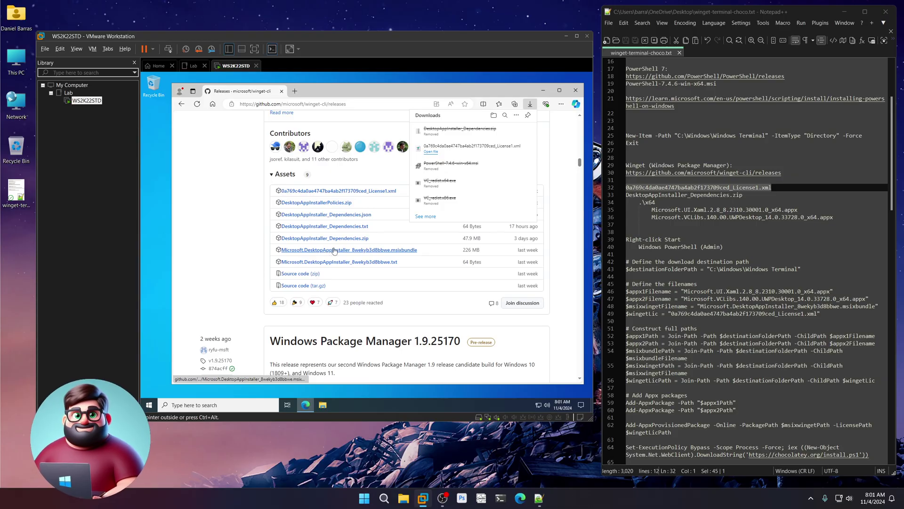
Download Microsoft.DesktopAppInstaller_8wekyb3d8bbwe.msixbundle from the release assets and save it in C:\Windows\Windows Terminal.
click(405, 253)
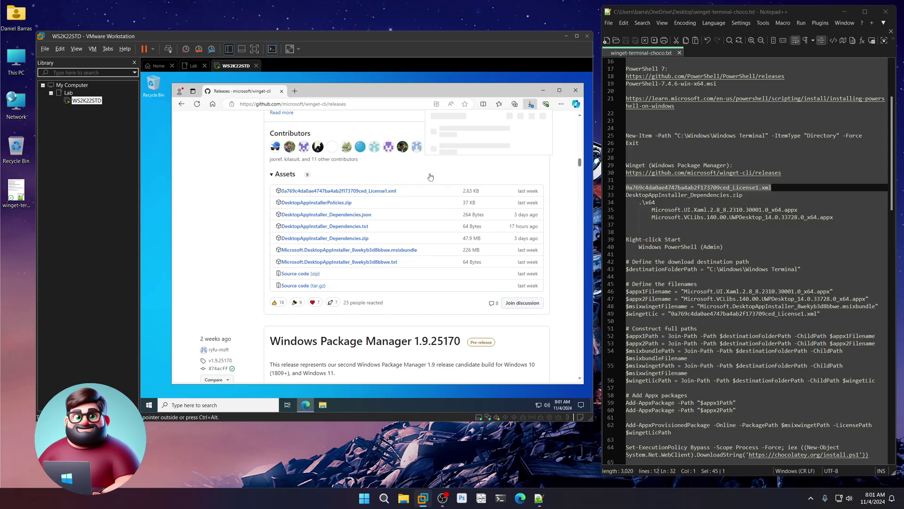
click(485, 141)
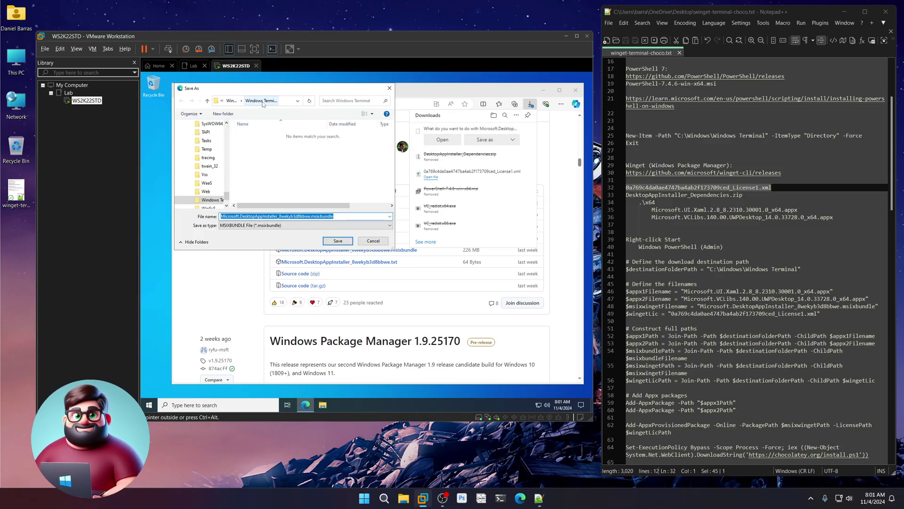
click(337, 241)
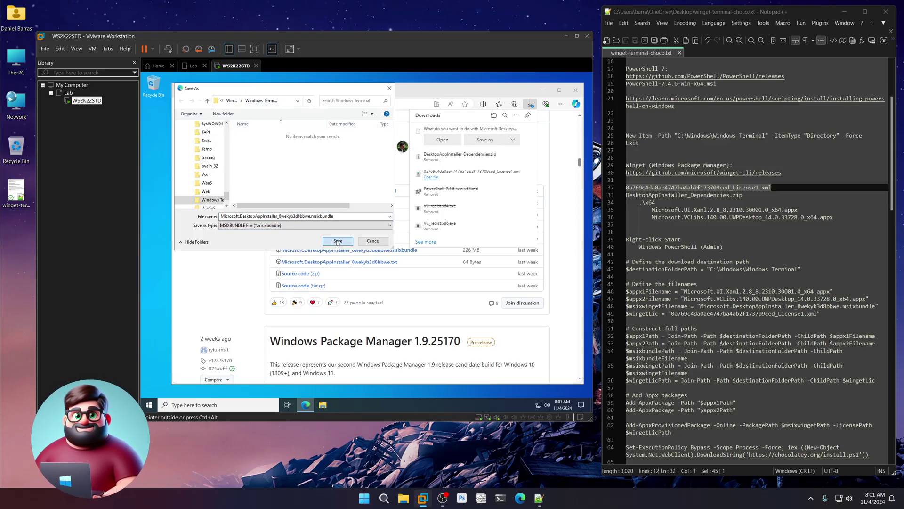
click(448, 146)
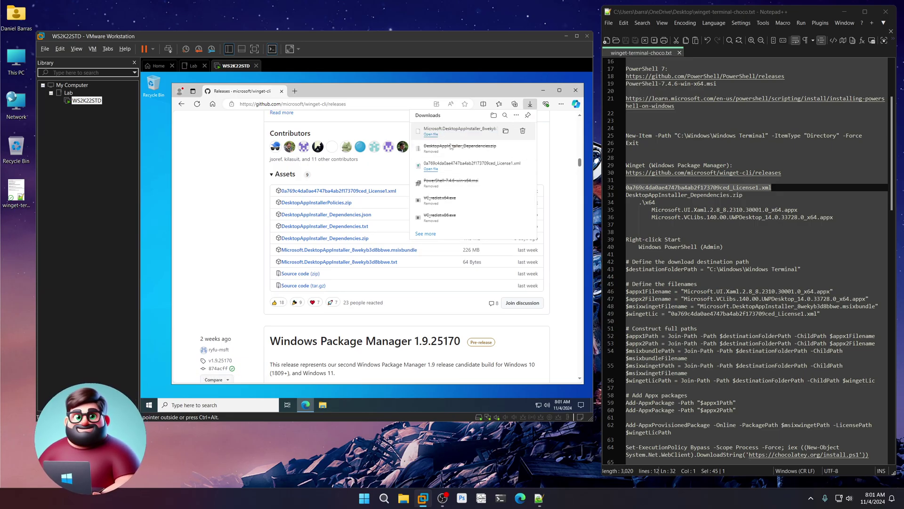
Open the msixbundle's download folder, fit the name column to the full file names, and check each file needed for winget.
click(506, 132)
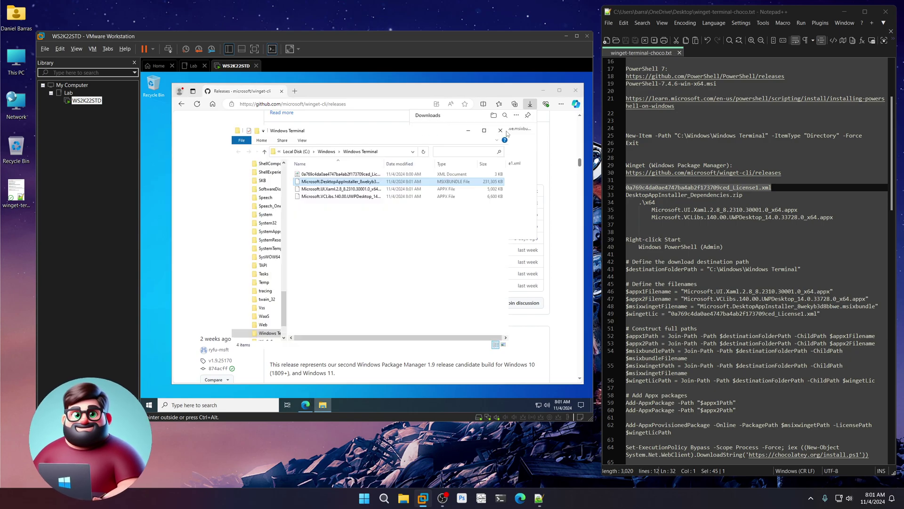
double_click(384, 163)
click(369, 228)
drag(370, 229, 356, 175)
click(365, 243)
click(379, 176)
click(384, 182)
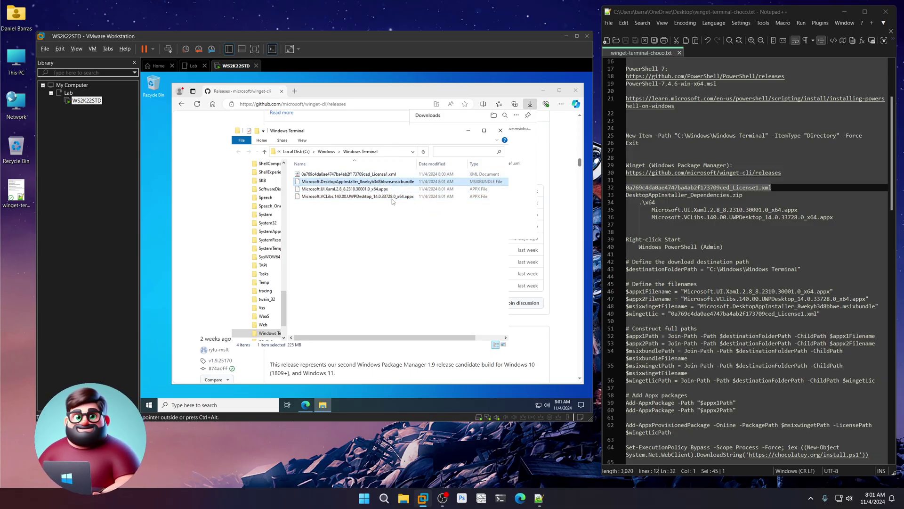
click(385, 189)
click(385, 197)
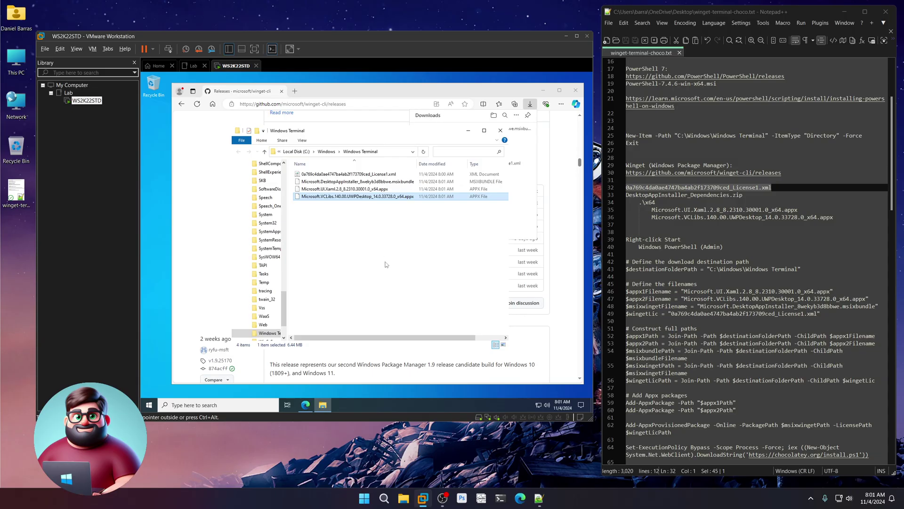
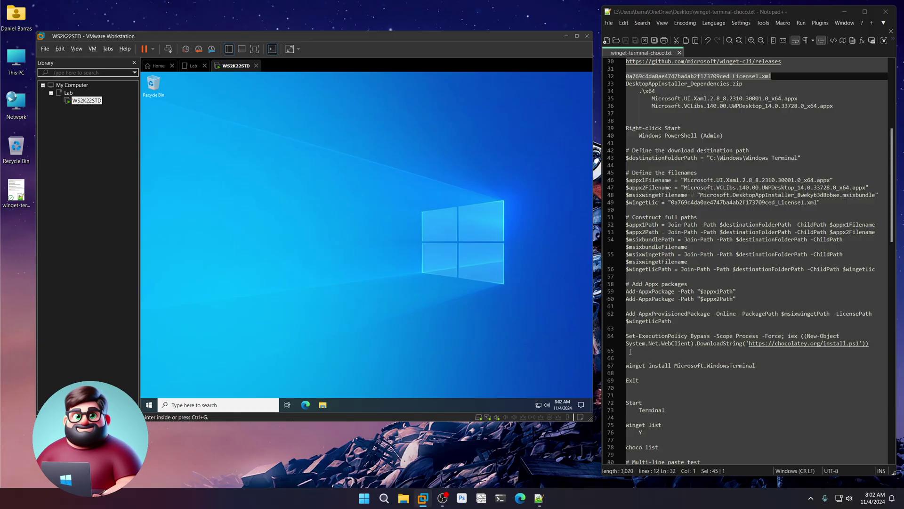
Copy the notes' script from "# Define the download destination path" through the Chocolatey Set-ExecutionPolicy install command.
click(628, 351)
drag(629, 351, 620, 151)
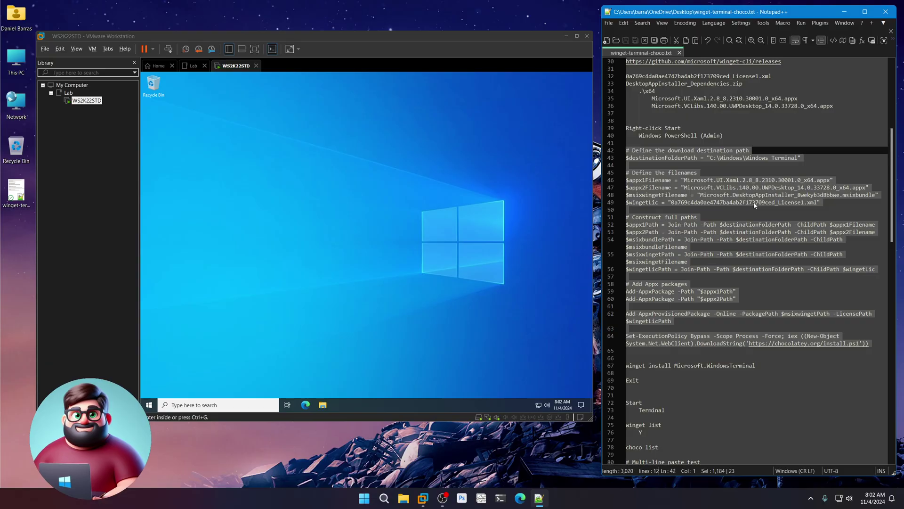
right_click(720, 185)
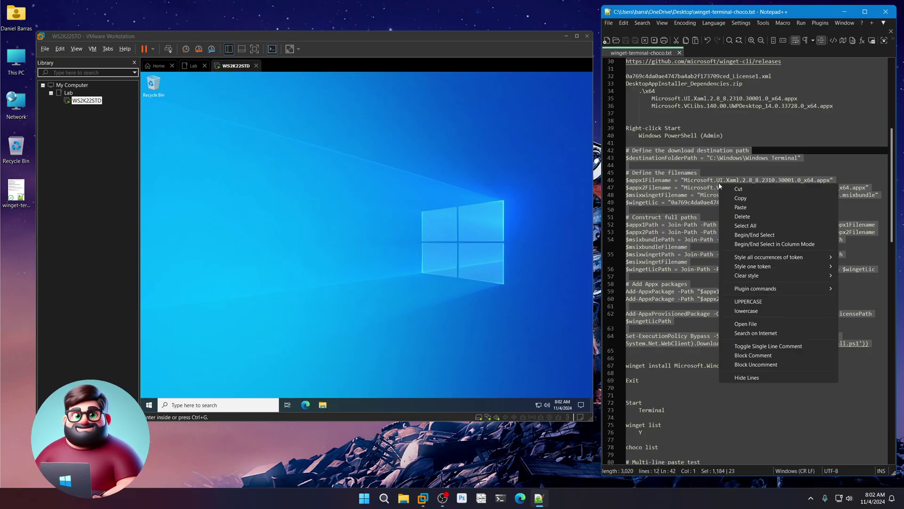
click(738, 199)
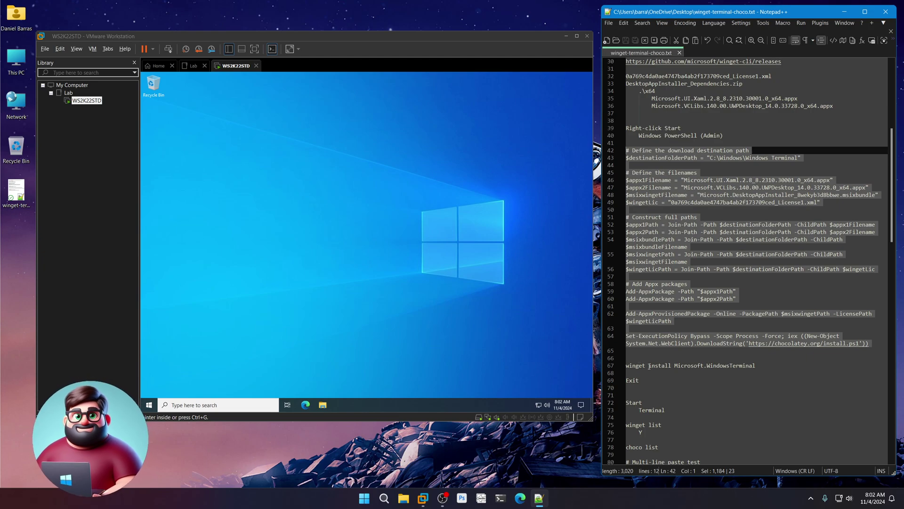
Open Windows PowerShell as administrator in the virtual machine and run the copied winget and Chocolatey installation script.
click(188, 368)
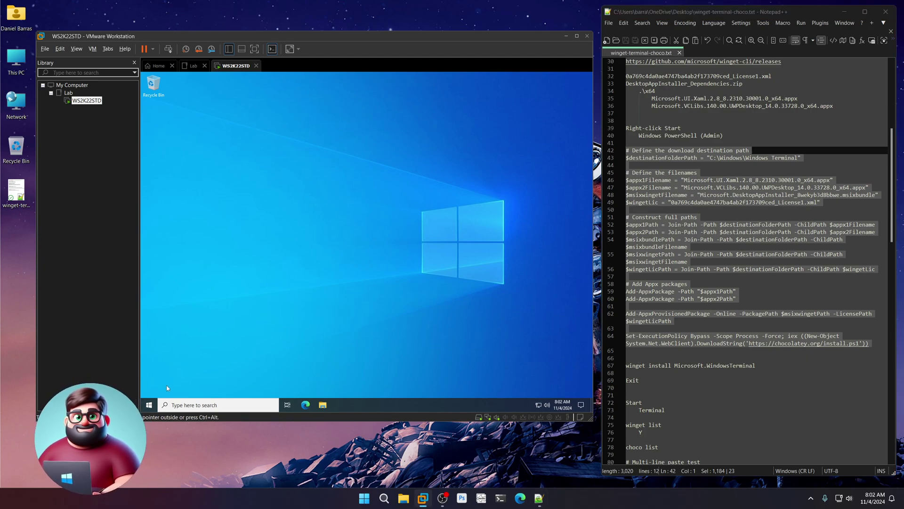
right_click(151, 405)
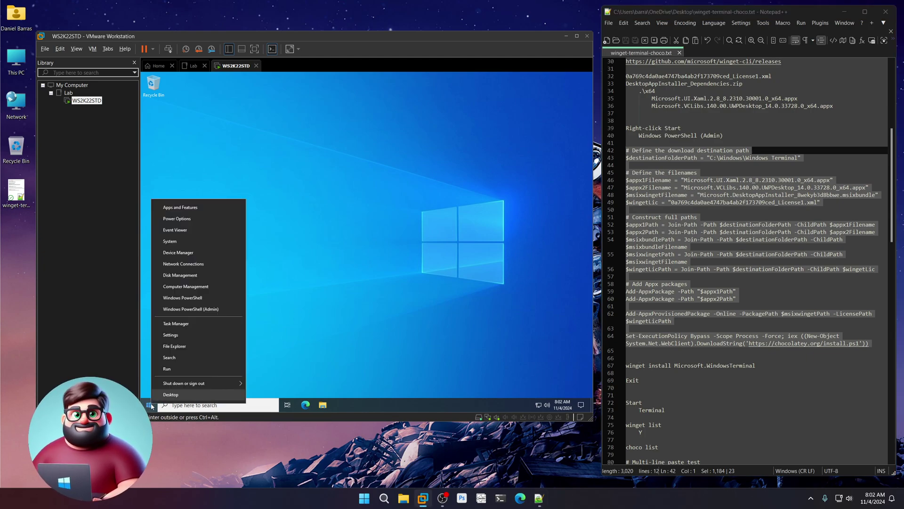
click(192, 311)
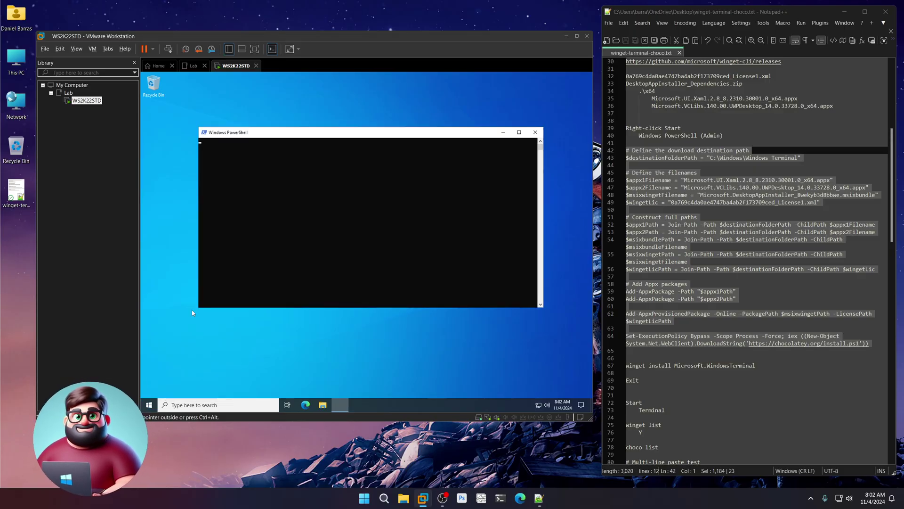
right_click(335, 180)
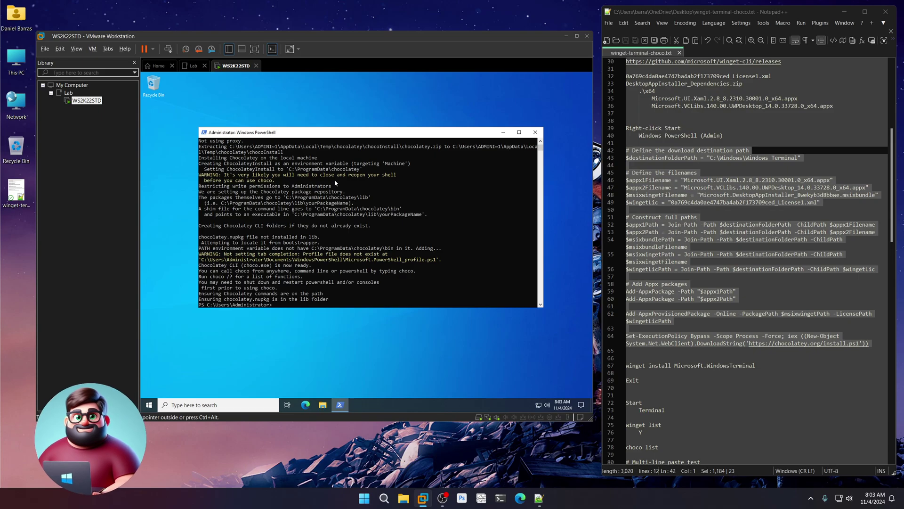
Run the notes' command "winget install Microsoft.WindowsTerminal" in PowerShell and agree to the source agreement terms with Y.
scroll(636, 261, down, 5)
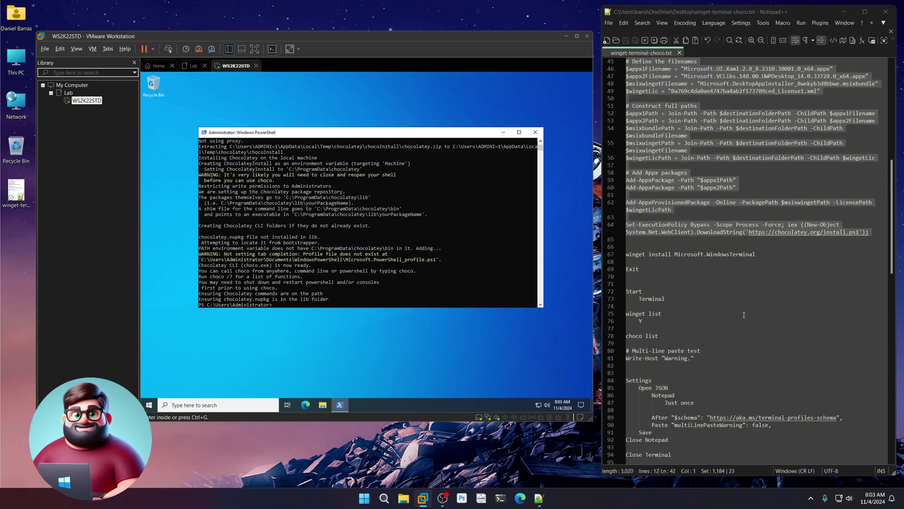
click(628, 261)
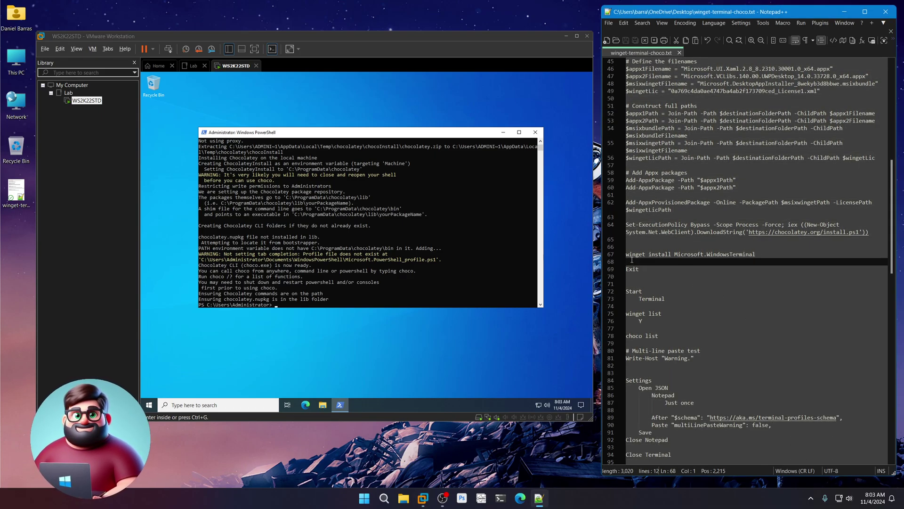
drag(628, 261, 627, 254)
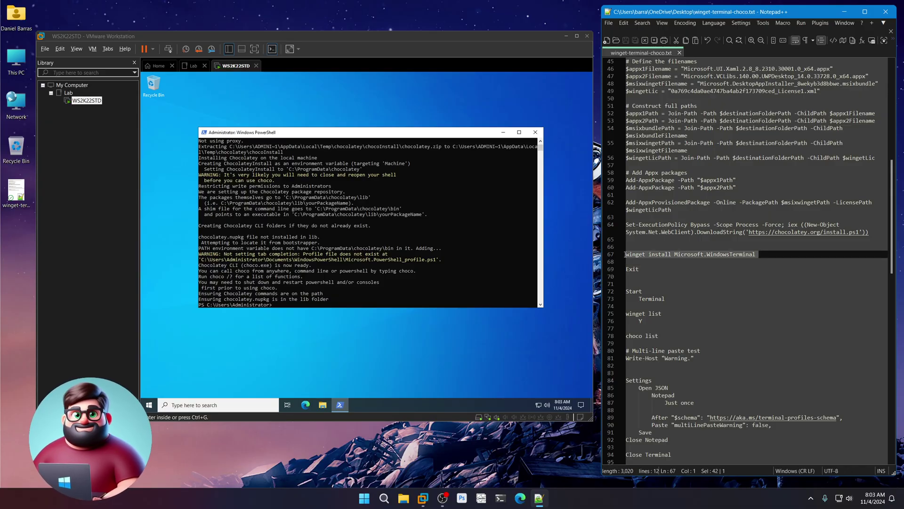
right_click(653, 257)
click(675, 269)
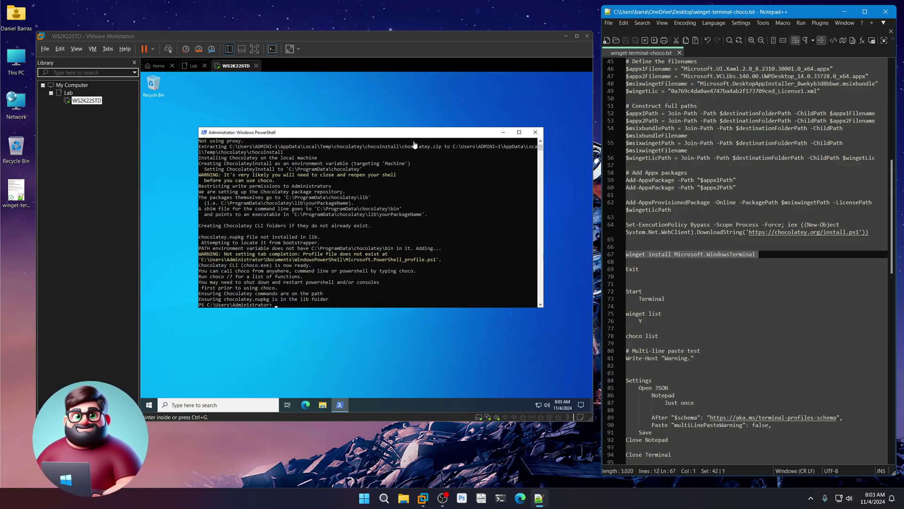
click(413, 139)
right_click(393, 261)
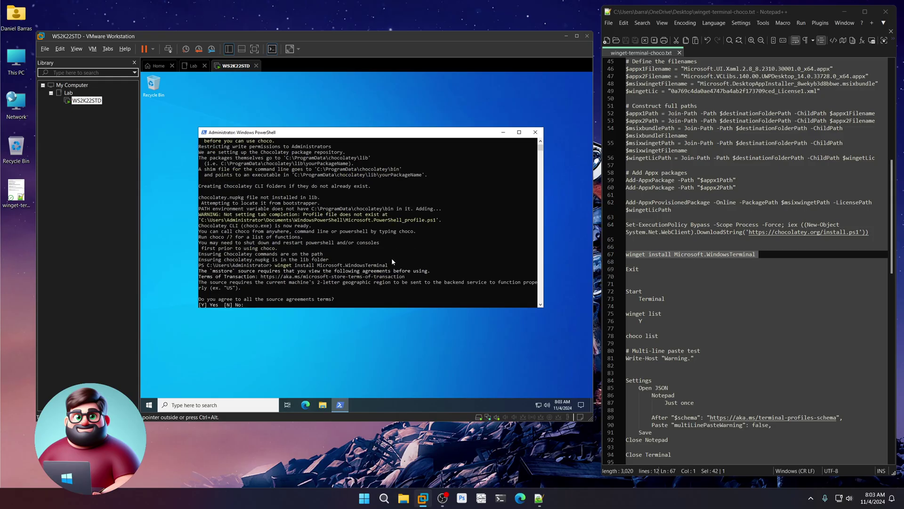
text(Y)
key(Return)
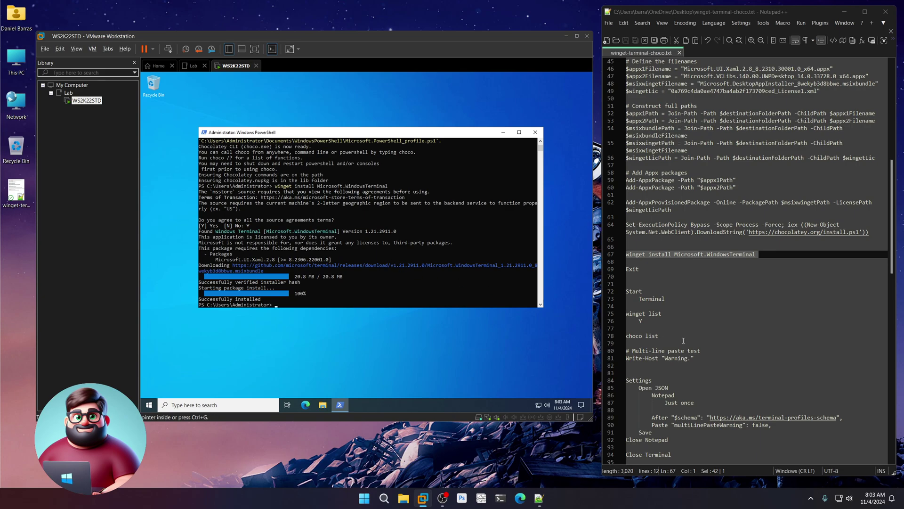
Move the indented Y line in the notes from below "winget list" to below "winget install Microsoft.WindowsTerminal".
drag(644, 321, 615, 325)
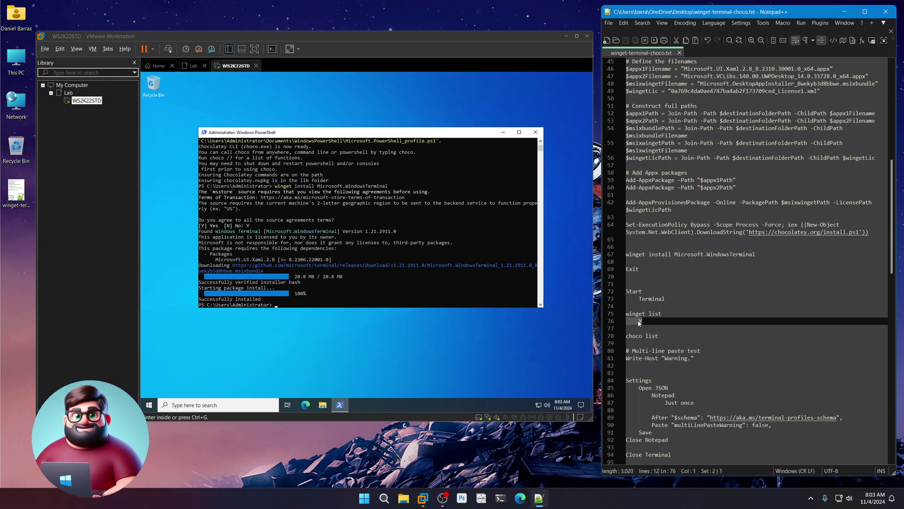
right_click(638, 320)
click(659, 127)
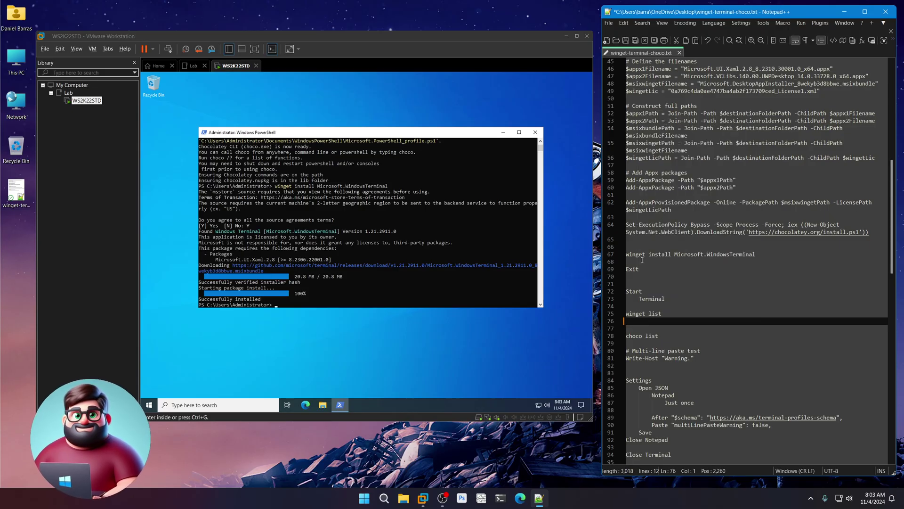
click(642, 260)
key(Return)
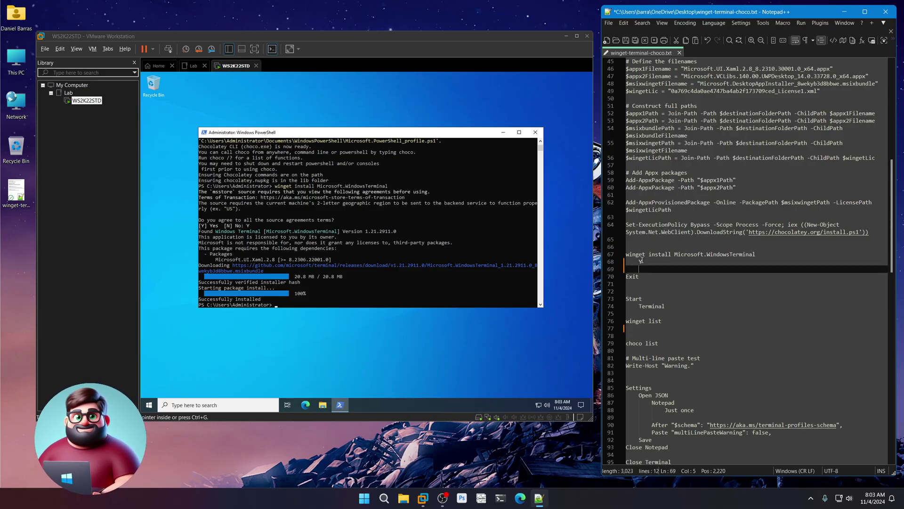
click(639, 333)
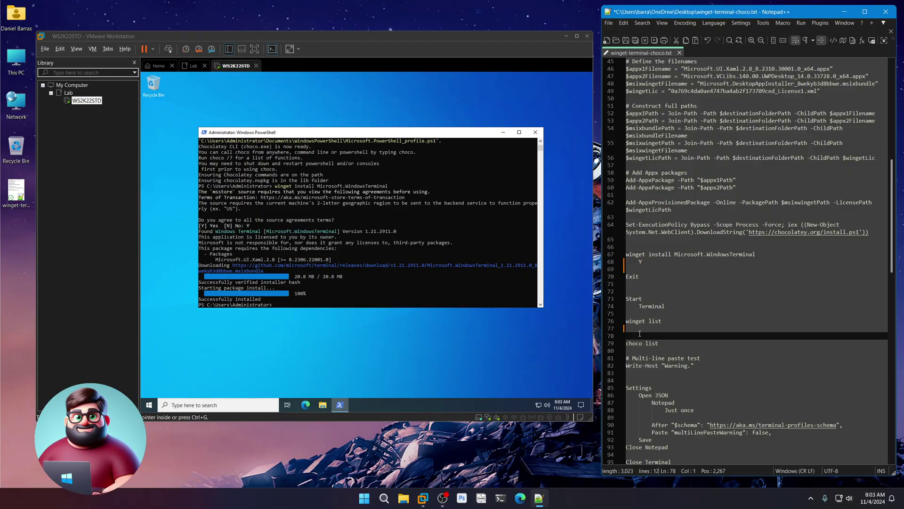
Delete the leftover blank line between "winget list" and "choco list" in the notes and save the file.
key(BackSpace)
key(ctrl+s)
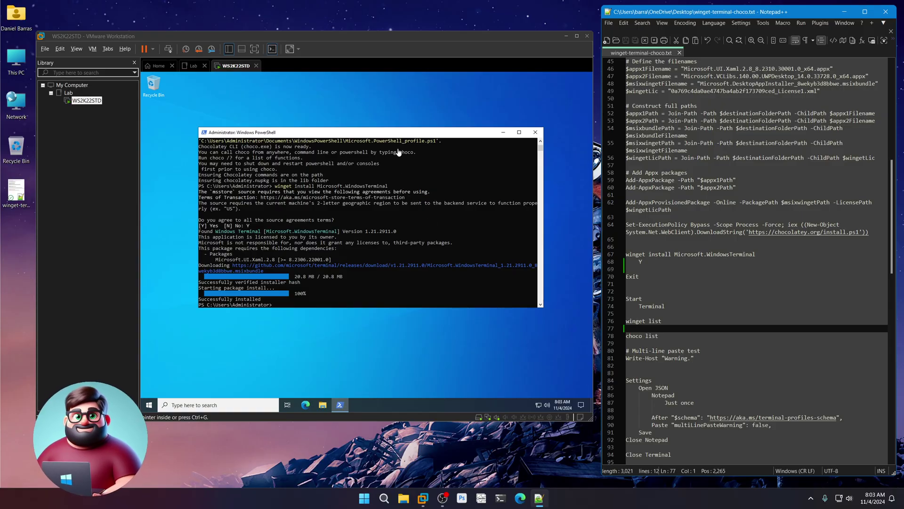
Exit the Windows PowerShell session in the virtual machine, launch Terminal, and move its window nearer the middle of the desktop.
click(411, 135)
text(Exit)
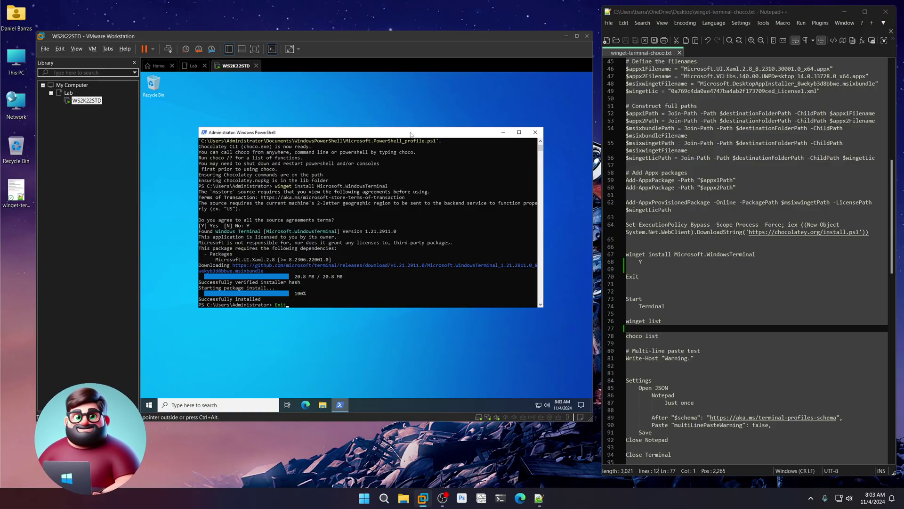
key(Return)
click(153, 401)
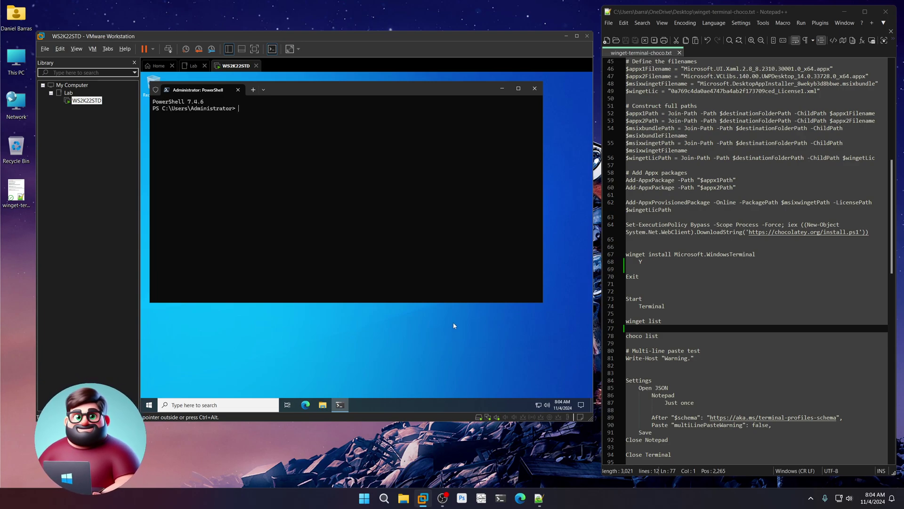
drag(376, 90, 409, 118)
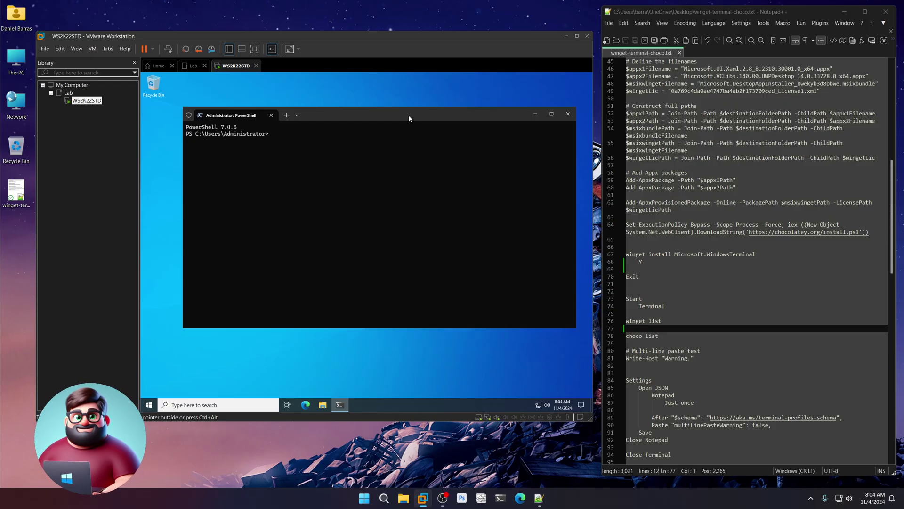
Open a Windows PowerShell session in Terminal and close the PowerShell 7 tab.
click(299, 114)
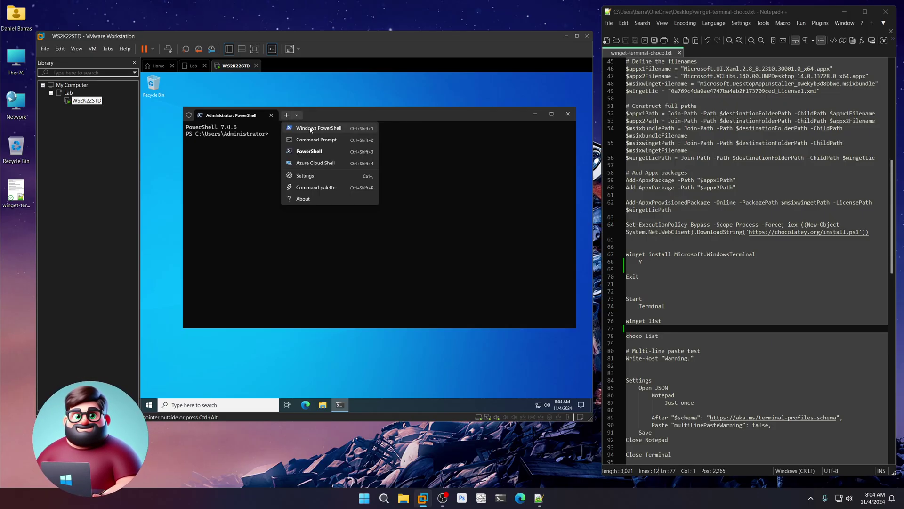
click(310, 128)
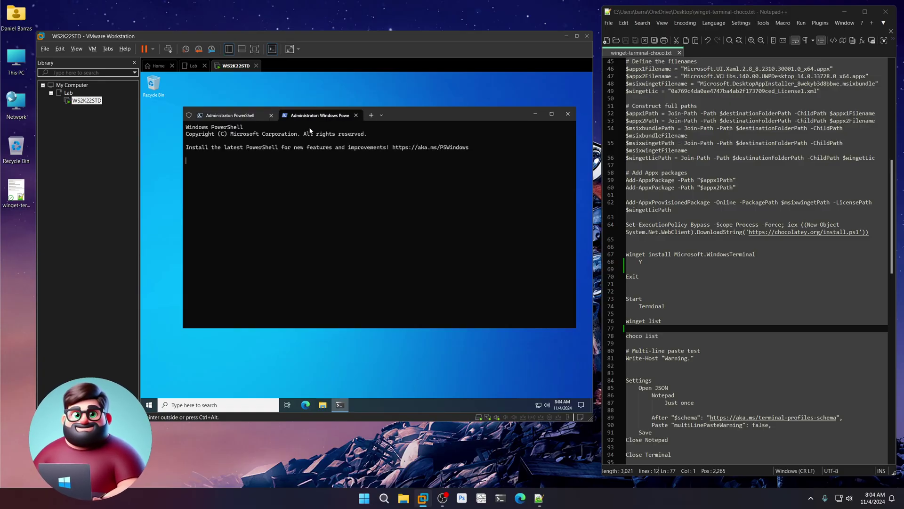
click(271, 115)
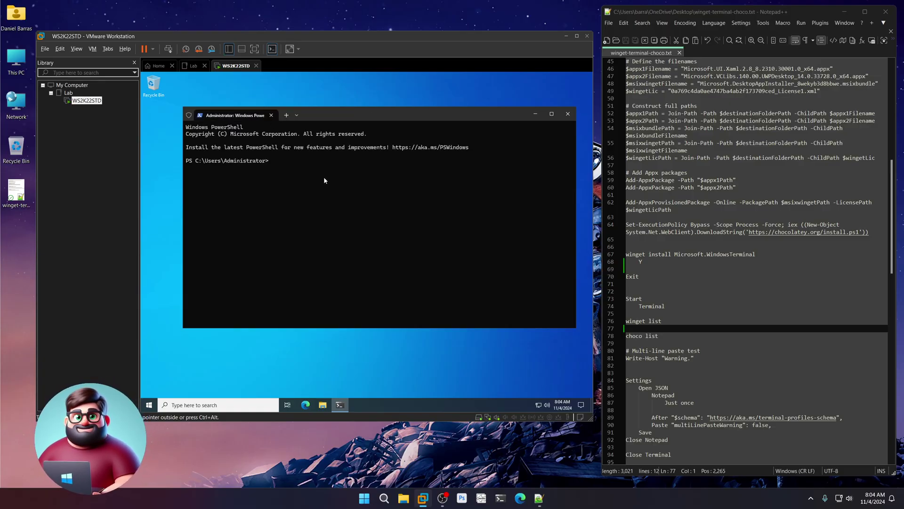
List the installed packages with "winget list" and "choco list".
text(winget list)
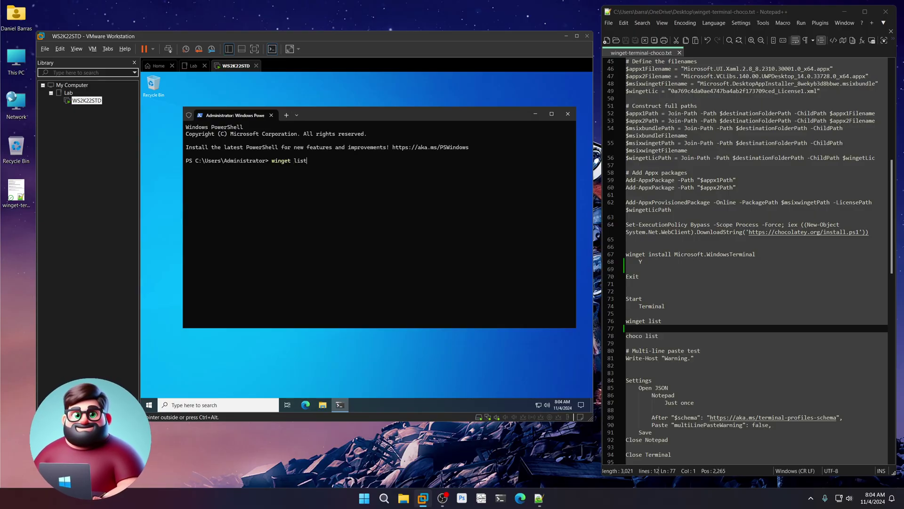
key(Return)
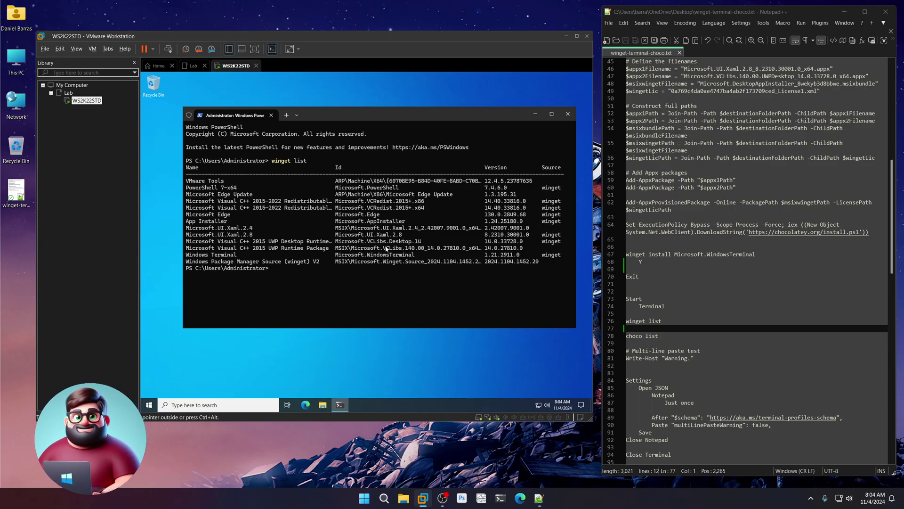
text(choco list)
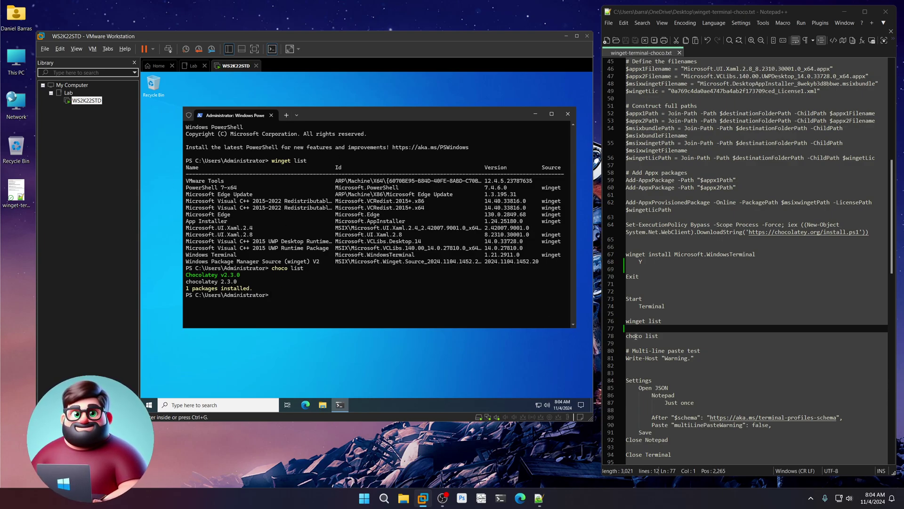
Copy the notes' multi-line paste test with Write-Host "Warning." and paste it into Terminal, accepting the multi-line paste.
click(630, 364)
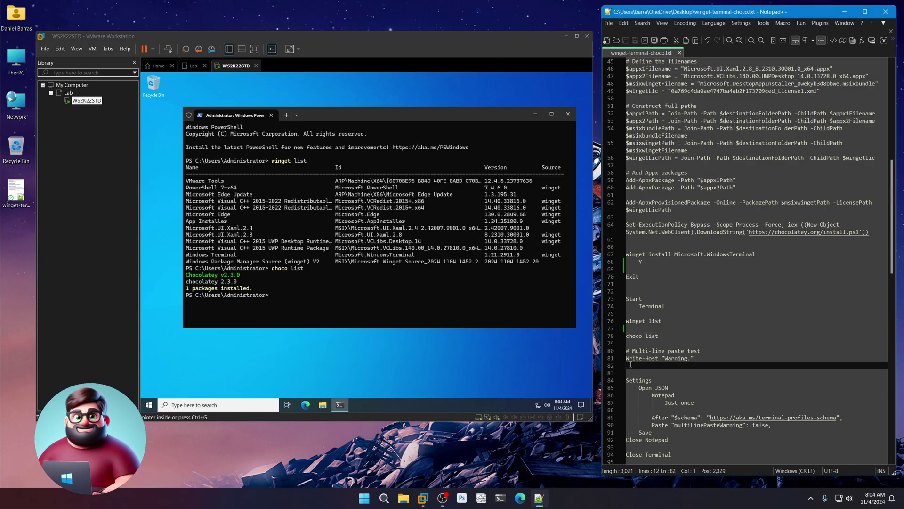
drag(630, 364, 626, 350)
right_click(643, 356)
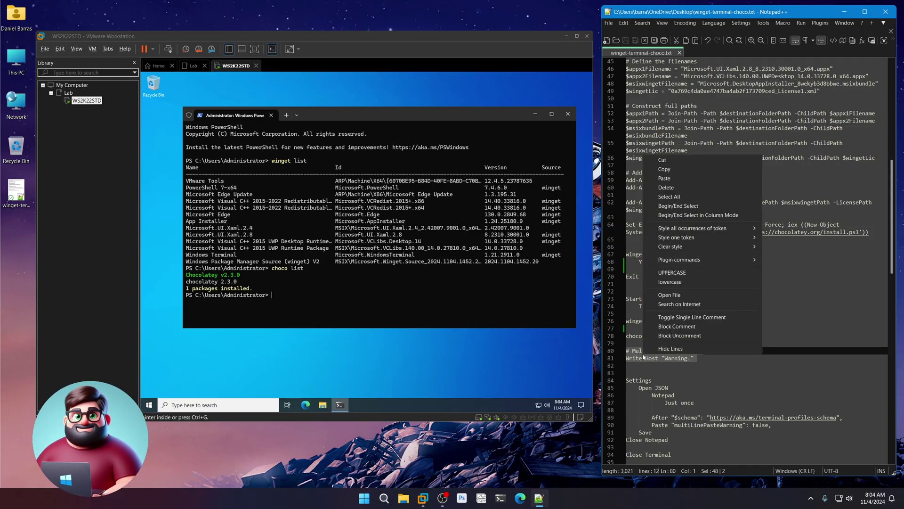
click(672, 170)
click(430, 114)
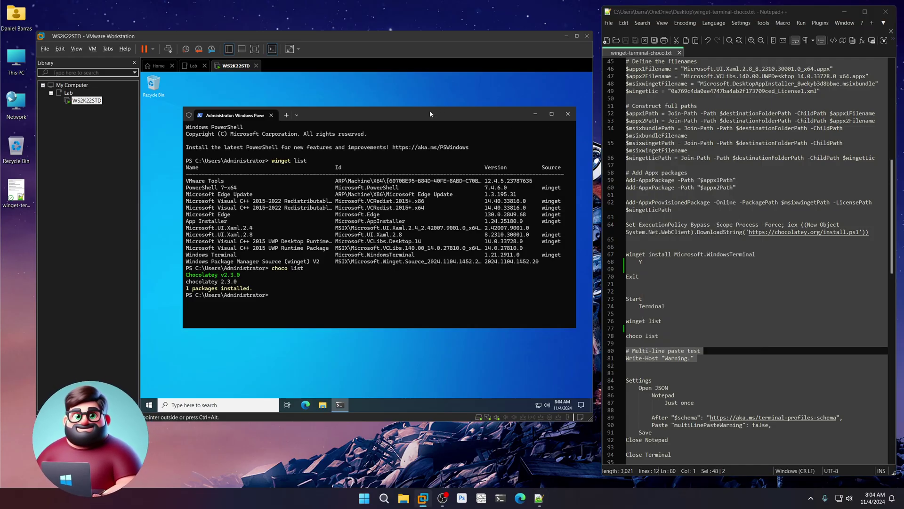
right_click(335, 295)
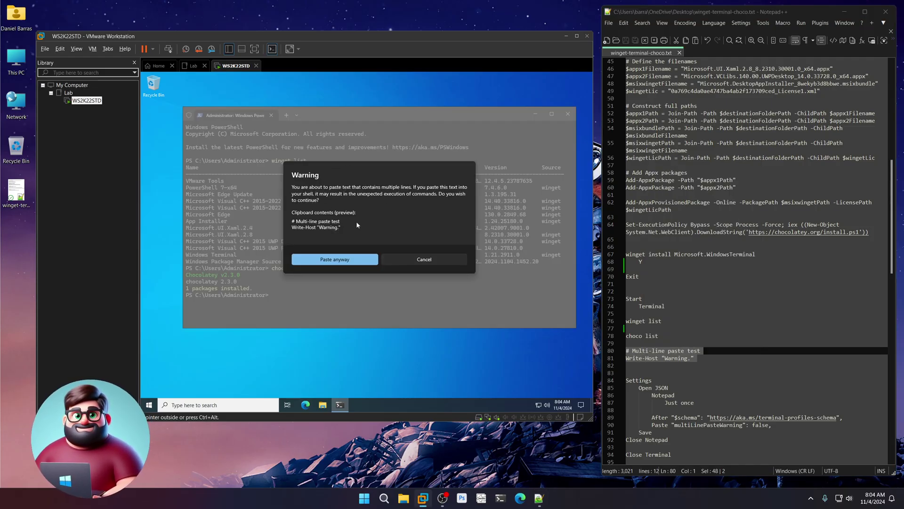
click(351, 259)
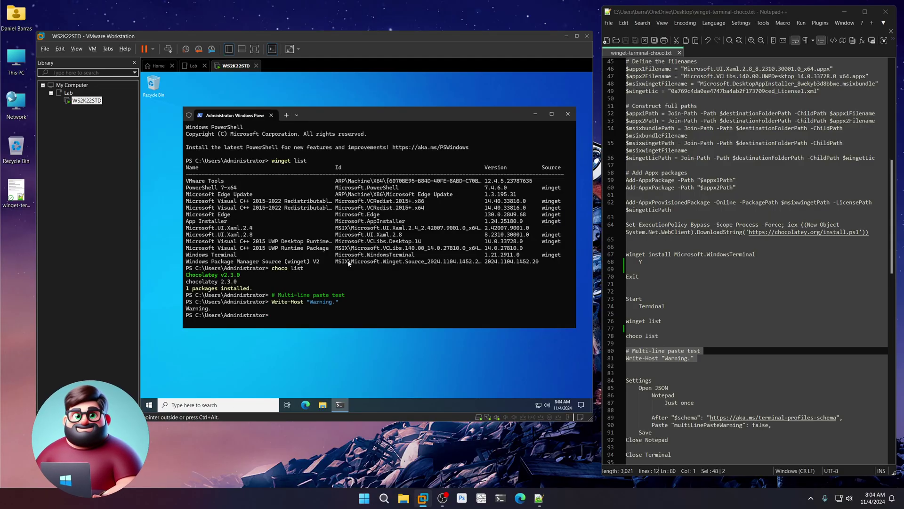
Open Terminal's settings and set the default profile to Windows PowerShell.
scroll(699, 329, down, 8)
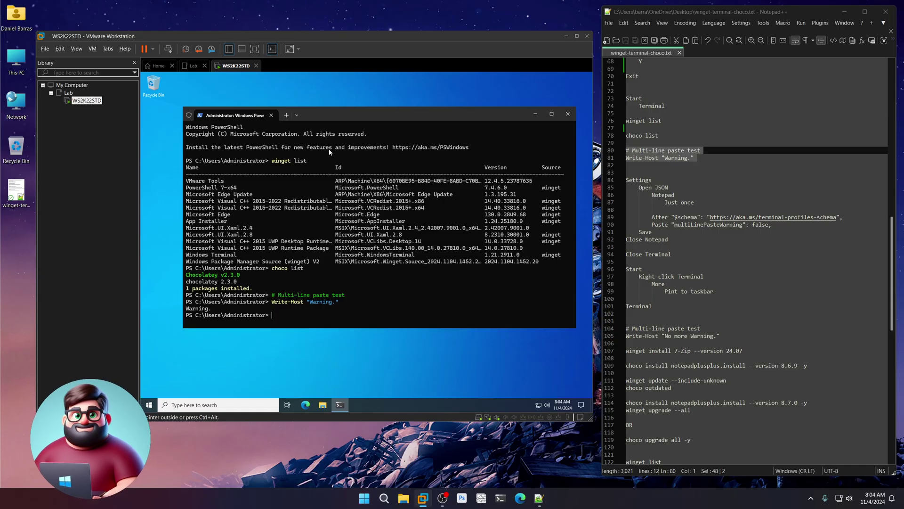
click(296, 116)
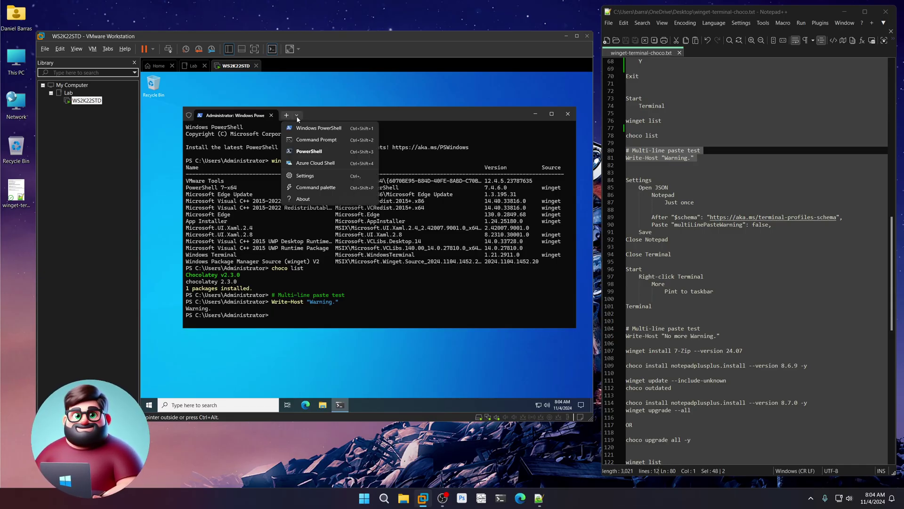
click(303, 176)
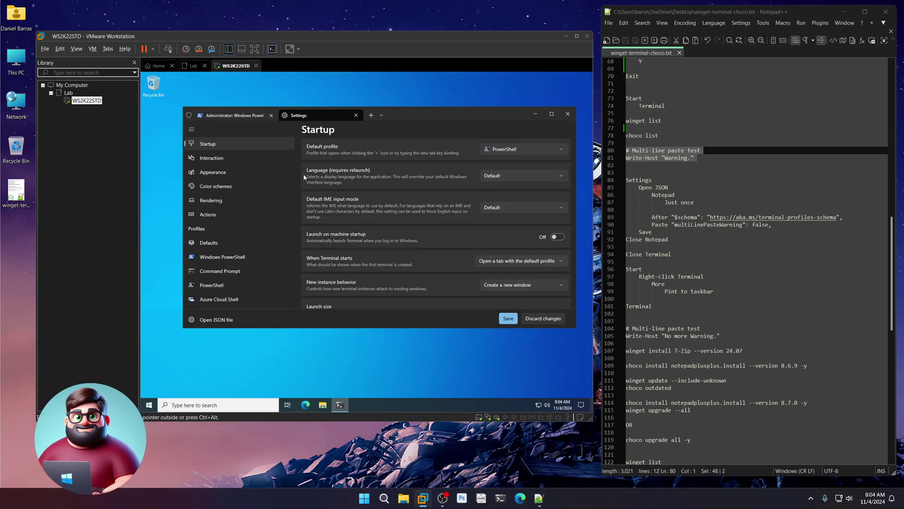
click(512, 150)
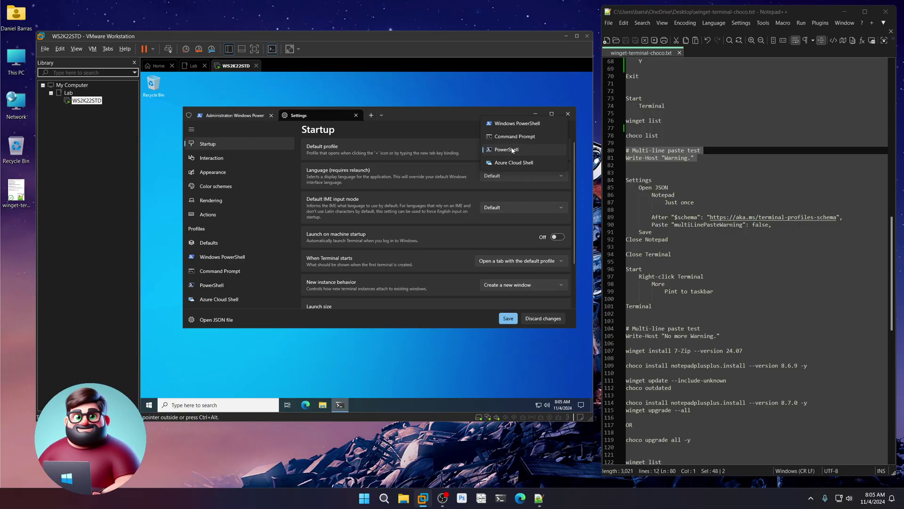
click(508, 124)
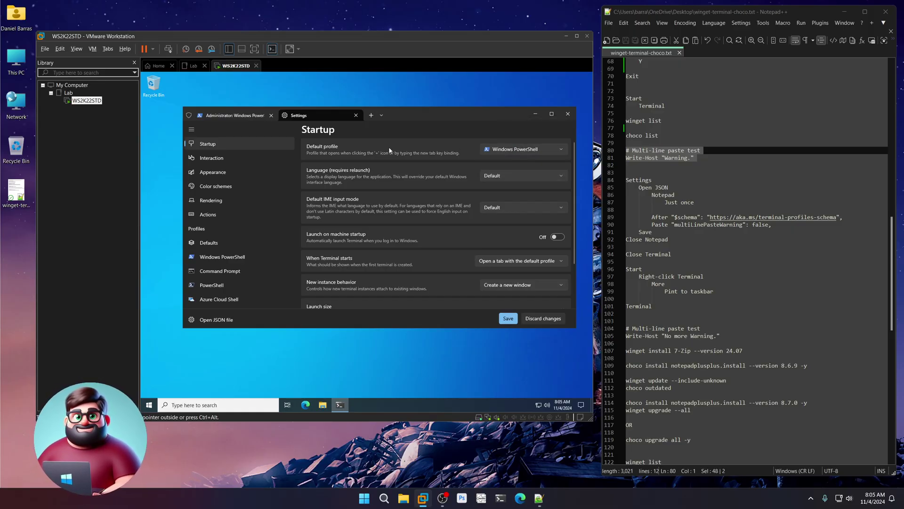
click(382, 116)
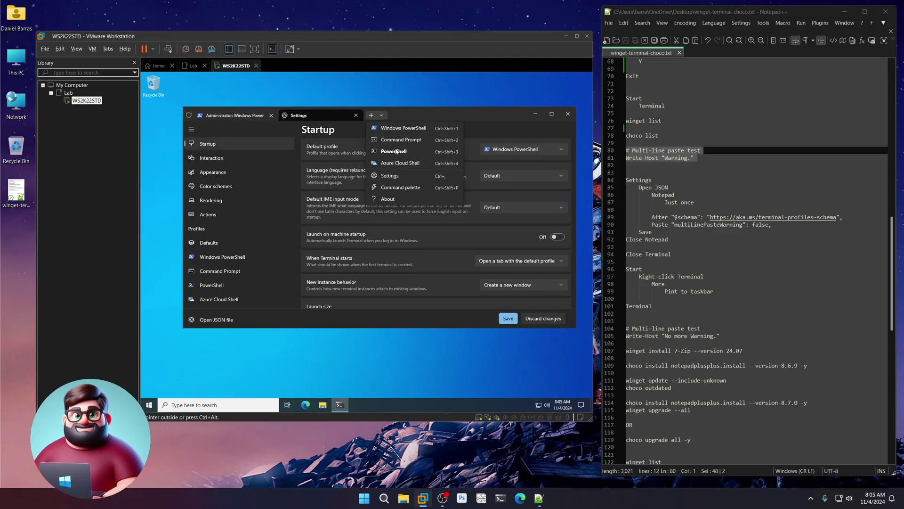
click(420, 116)
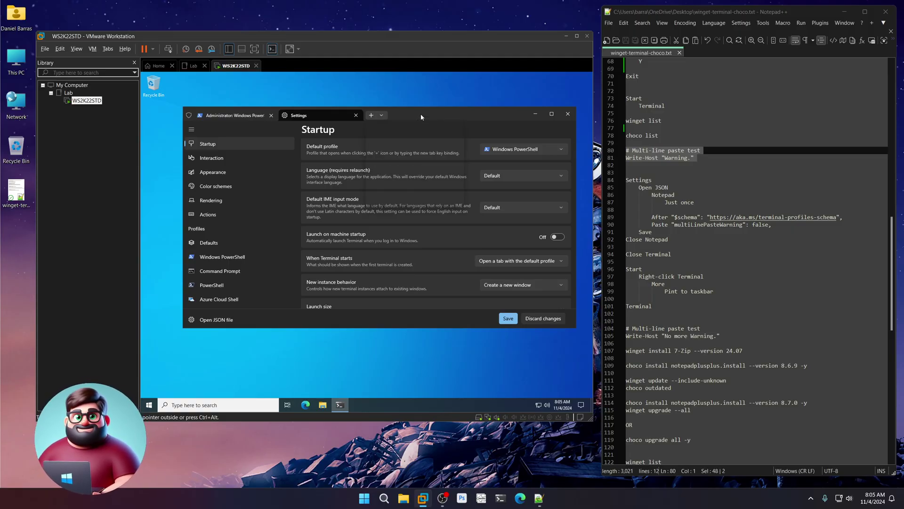
Enable "Run this profile as Administrator" for the Windows PowerShell, Command Prompt, PowerShell and Azure Cloud Shell profiles.
click(210, 257)
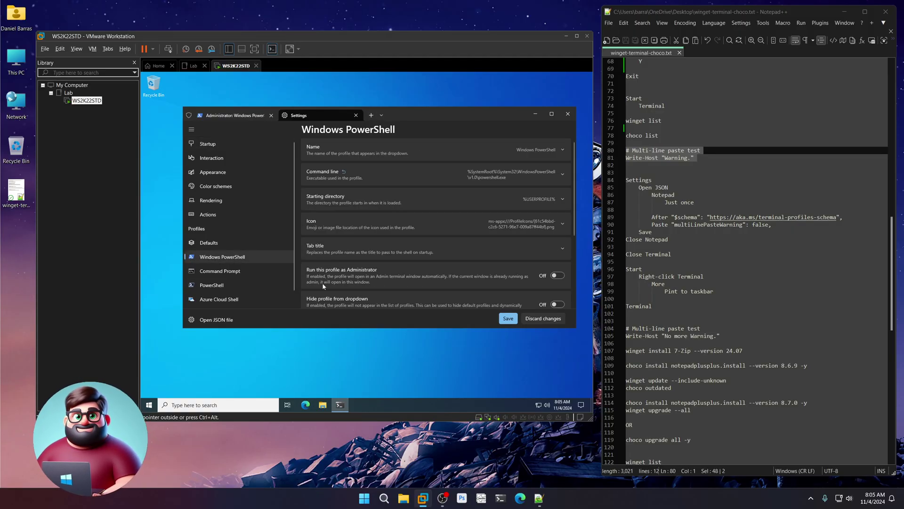
click(558, 276)
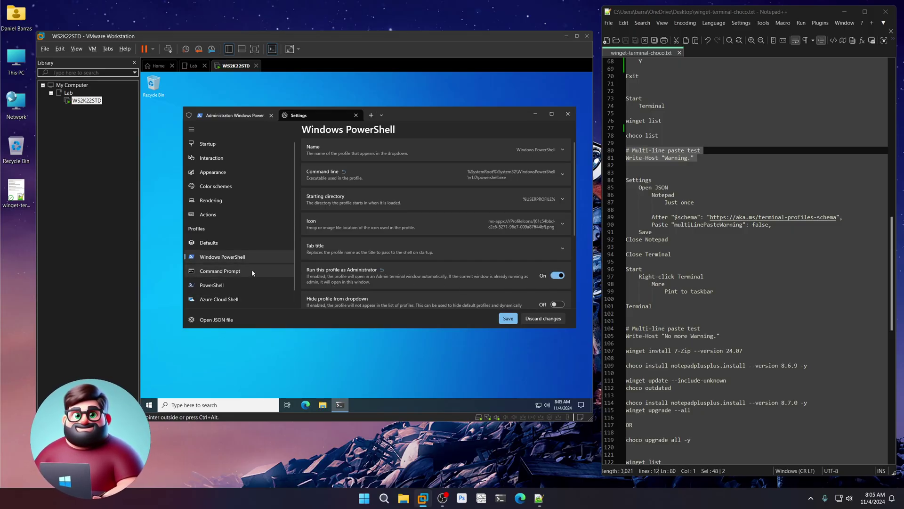
click(252, 271)
click(557, 276)
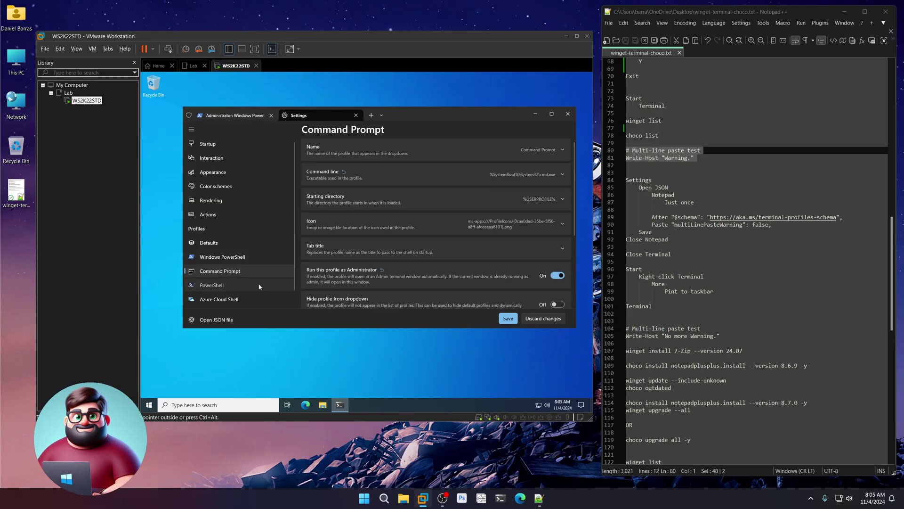
click(212, 285)
click(558, 276)
click(253, 300)
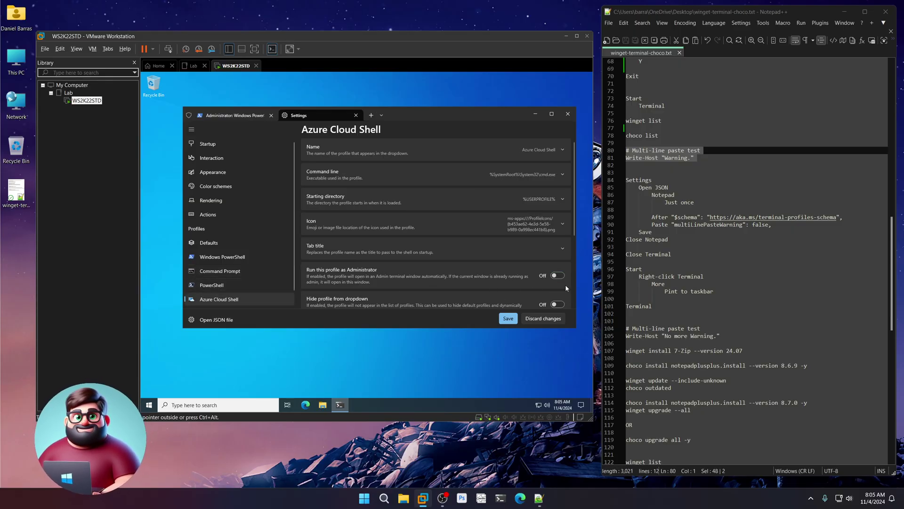
click(559, 276)
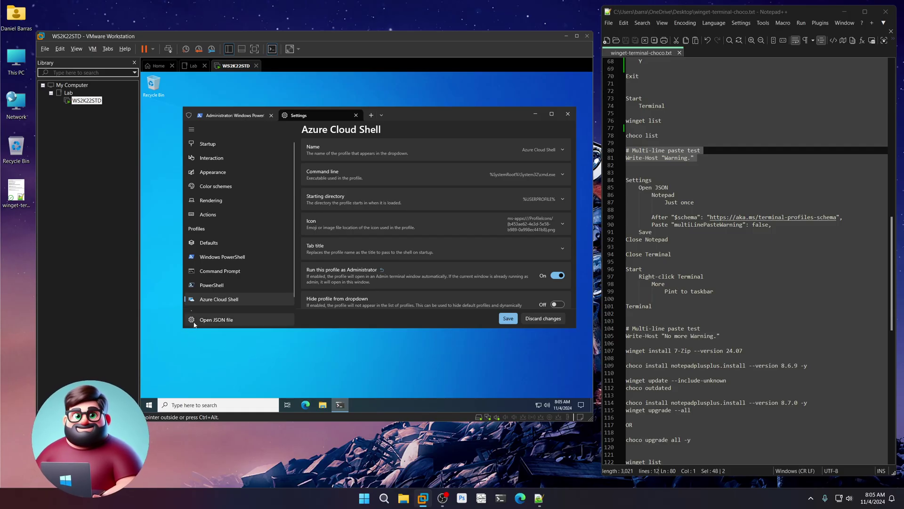
Open Terminal's settings JSON file in Notepad without making Notepad the default app for .json files.
click(217, 321)
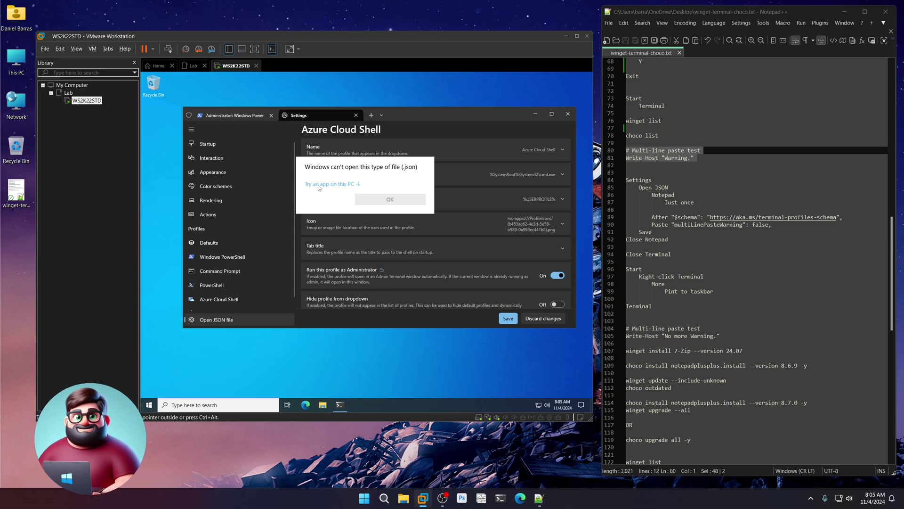
click(340, 185)
click(332, 221)
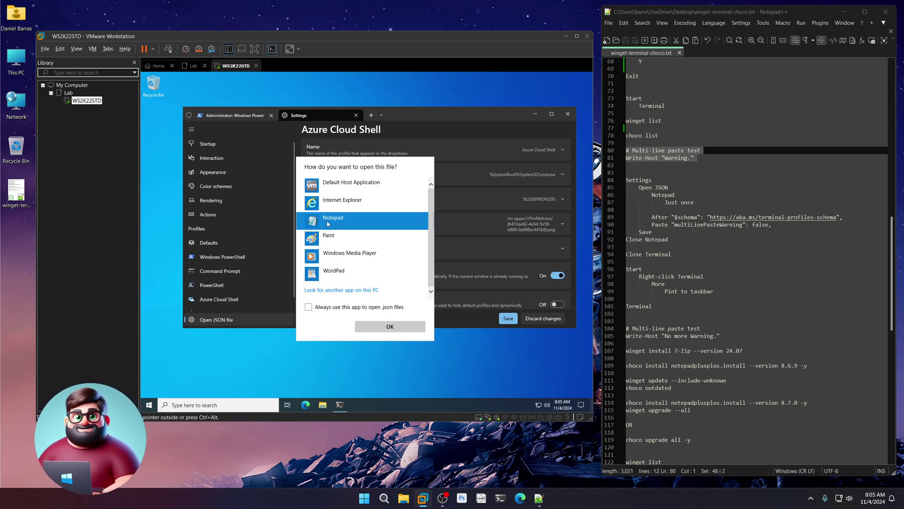
click(397, 326)
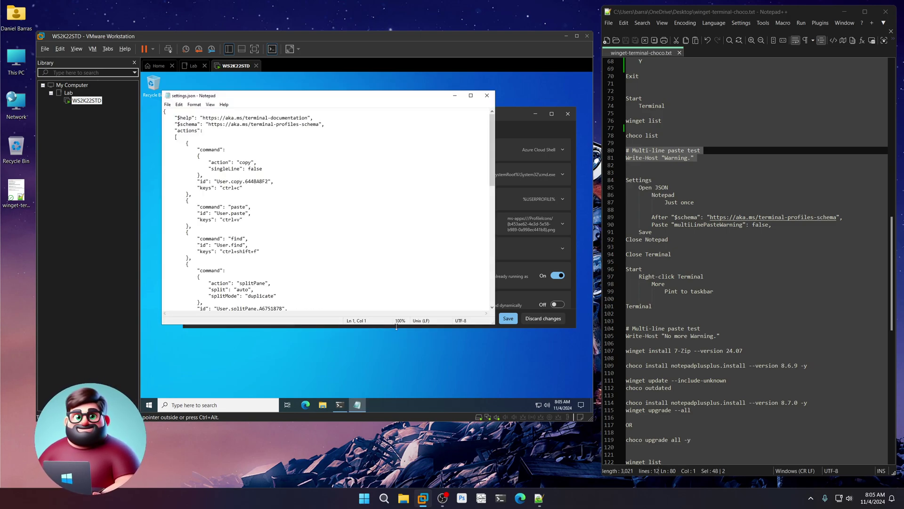
Following the notes, insert a new line directly after the "$schema" line in settings.json.
click(847, 218)
drag(781, 227, 651, 215)
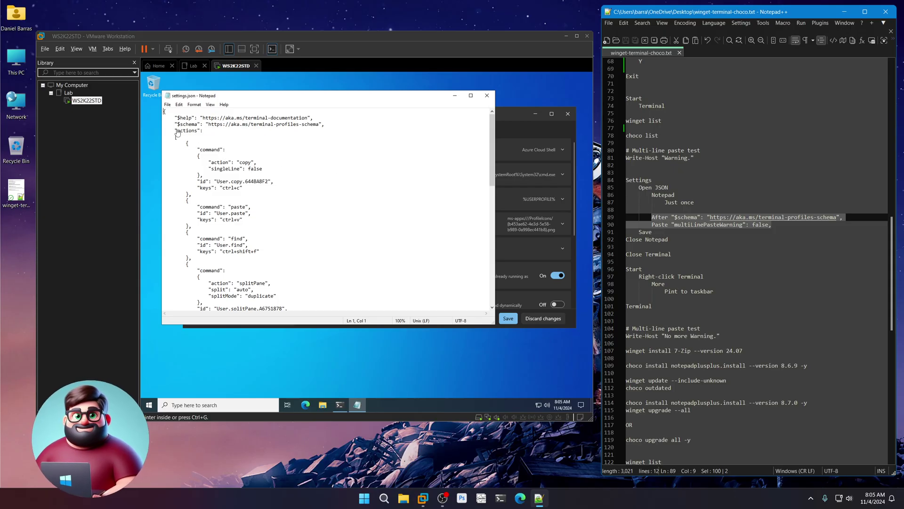
click(331, 130)
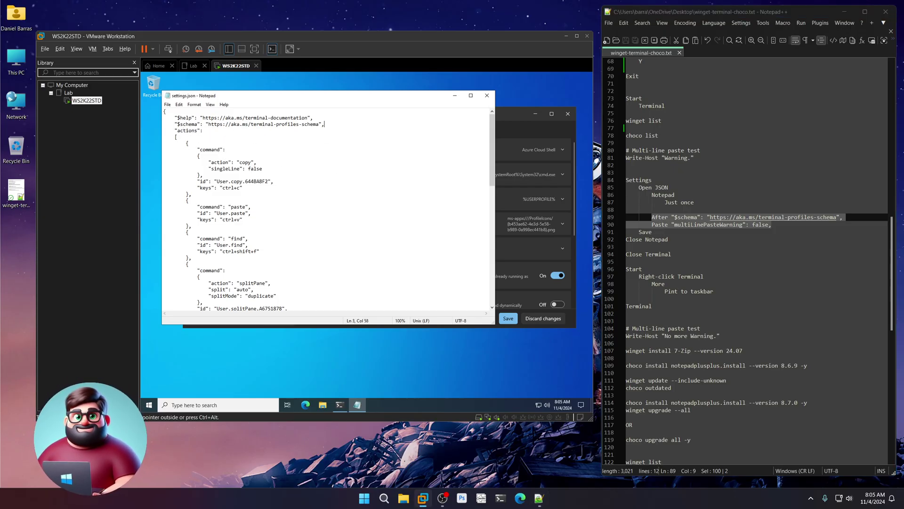
key(Return)
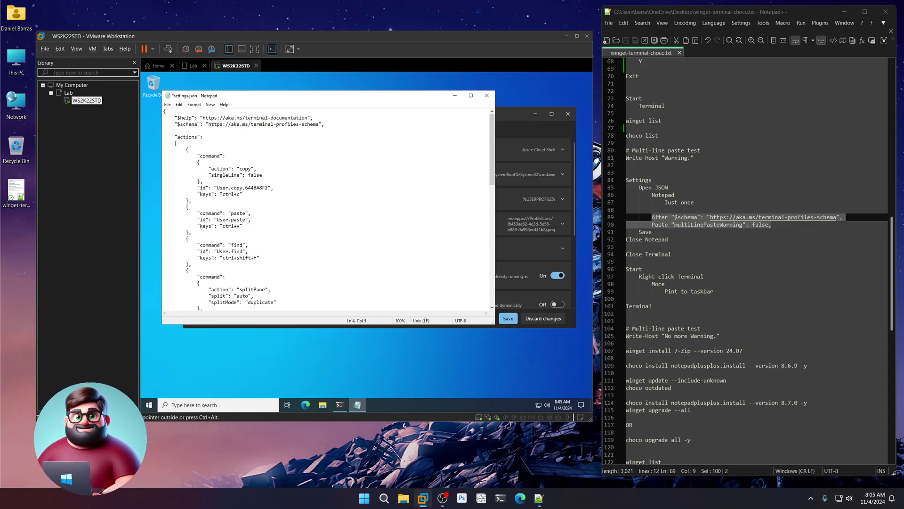
Copy "multiLinePasteWarning": false, from the notes to the blank line after "$schema" in settings.json, and save the file.
click(774, 224)
drag(774, 224, 672, 225)
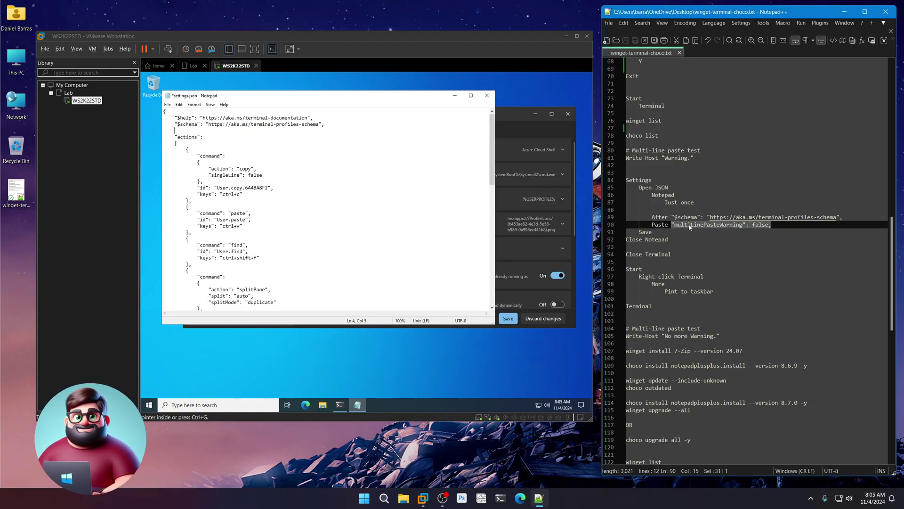
right_click(690, 227)
click(707, 240)
click(177, 130)
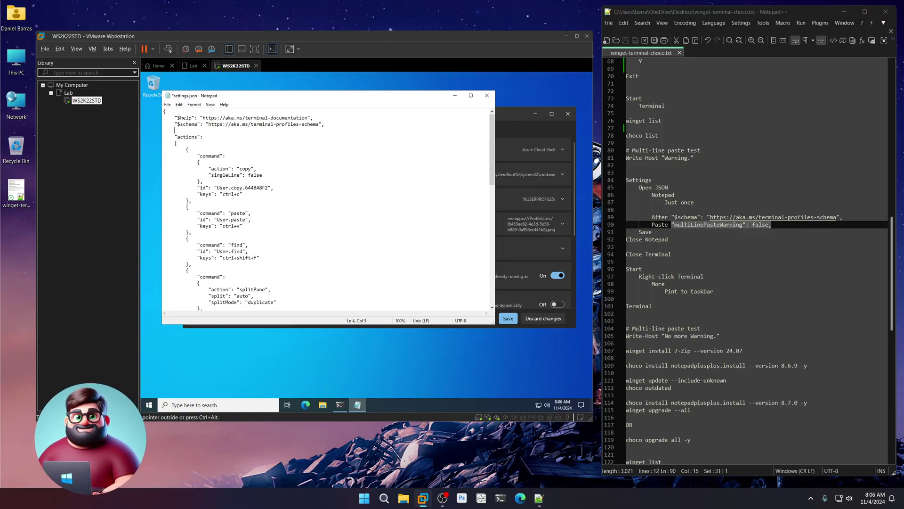
key(ctrl+v)
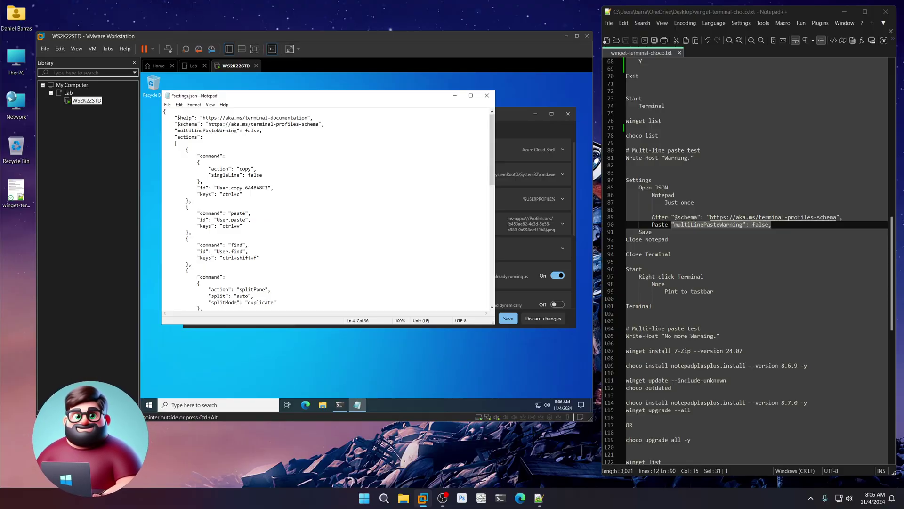
click(167, 105)
click(179, 134)
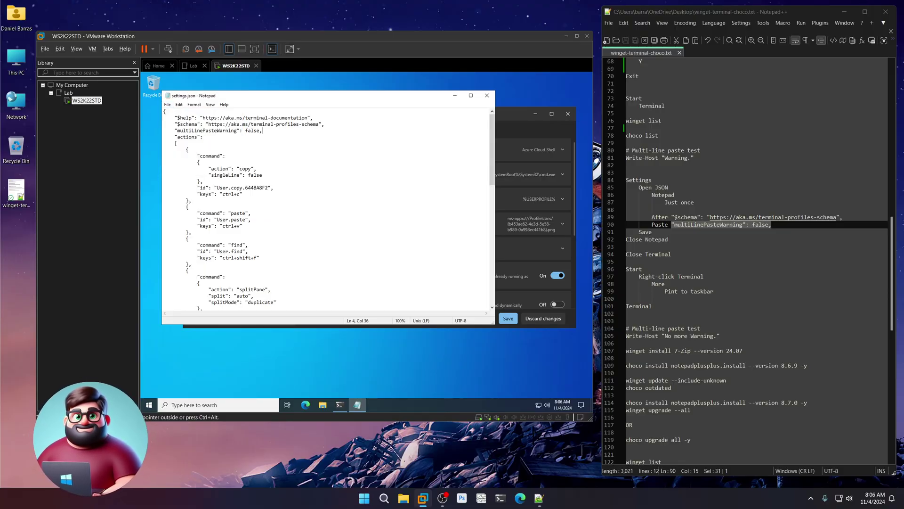
Close the settings.json file in Notepad and close Terminal with all its tabs.
click(487, 96)
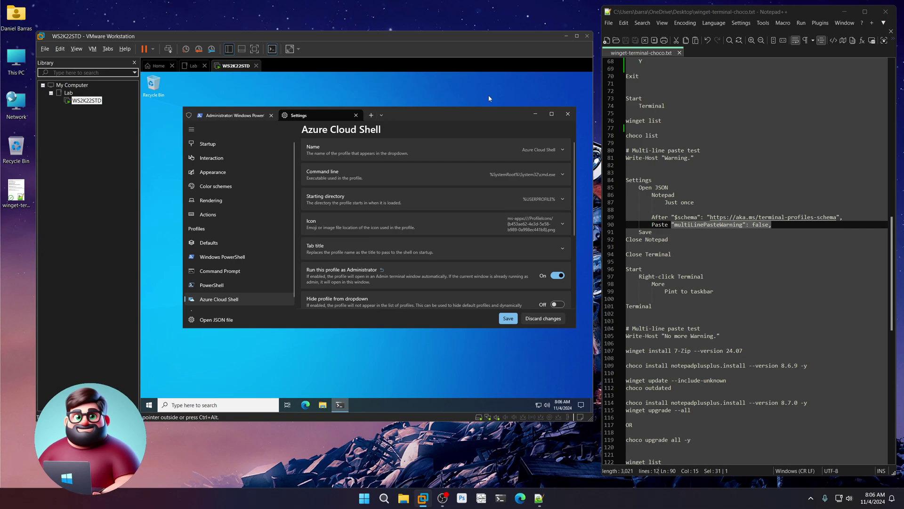
click(572, 115)
click(360, 234)
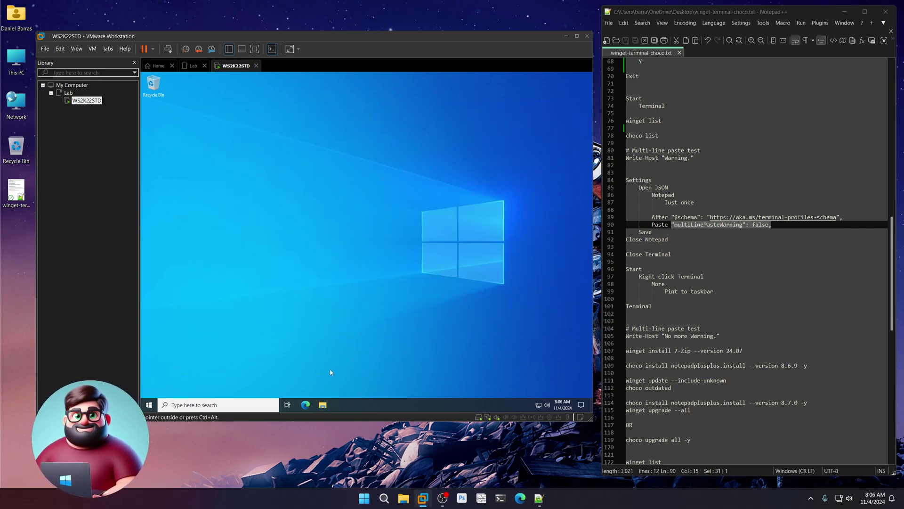
Pin Terminal to the virtual machine's taskbar.
click(148, 405)
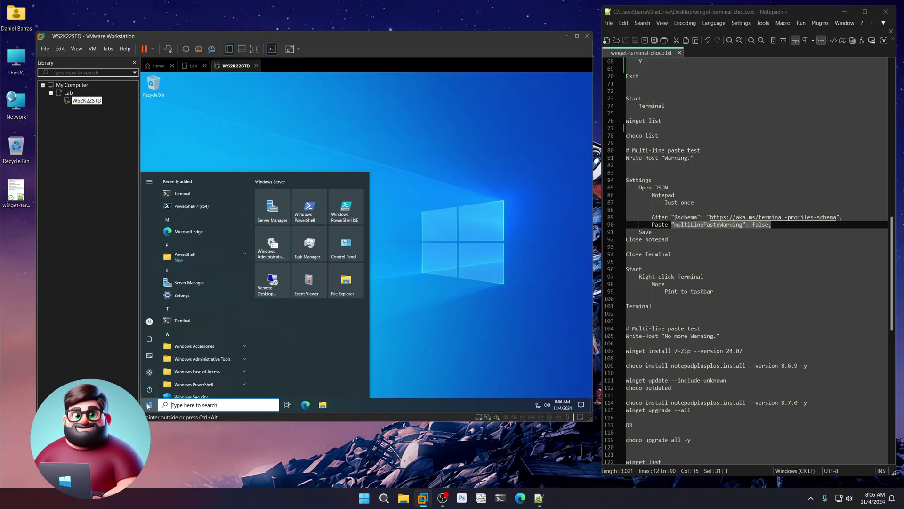
right_click(183, 322)
mouse_move(212, 247)
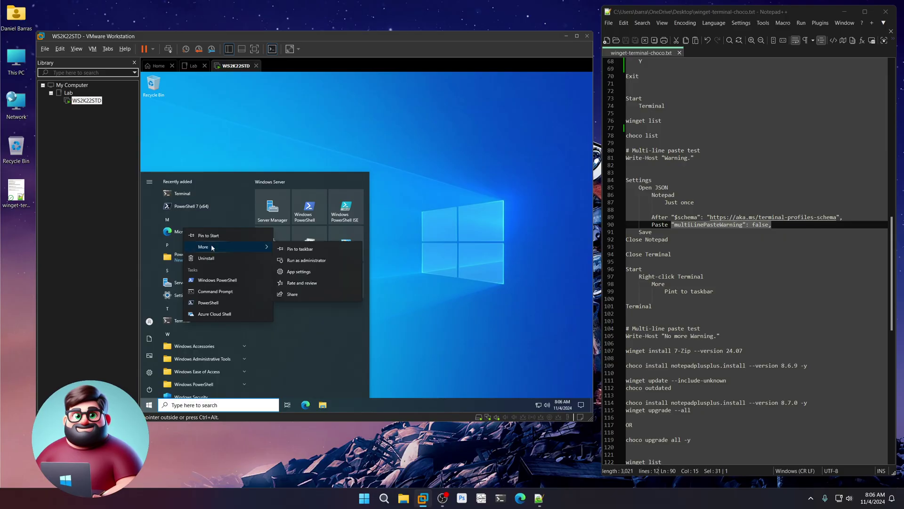
click(301, 249)
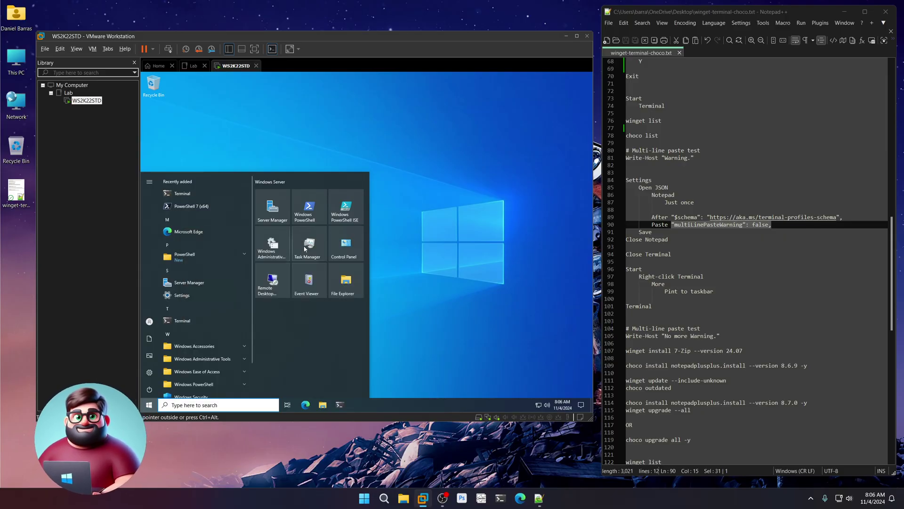
click(483, 293)
Correct the misspelled taskbar instruction on line 99 of the notes to "Pin to taskbar" and save the notes.
drag(714, 291, 622, 270)
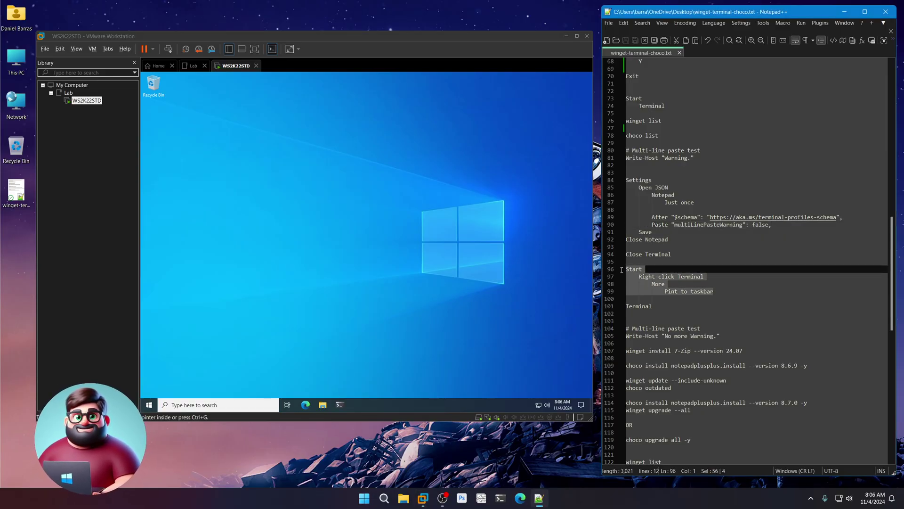
click(679, 291)
key(BackSpace)
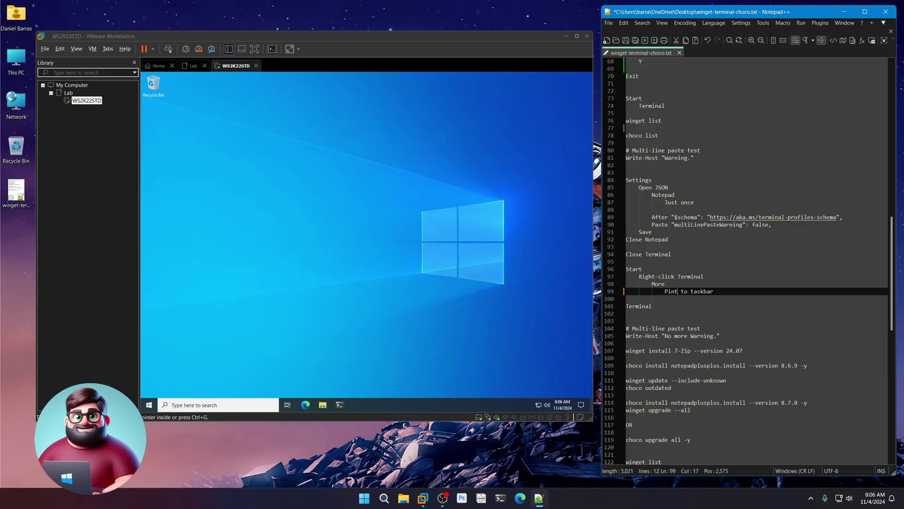
click(626, 41)
click(363, 319)
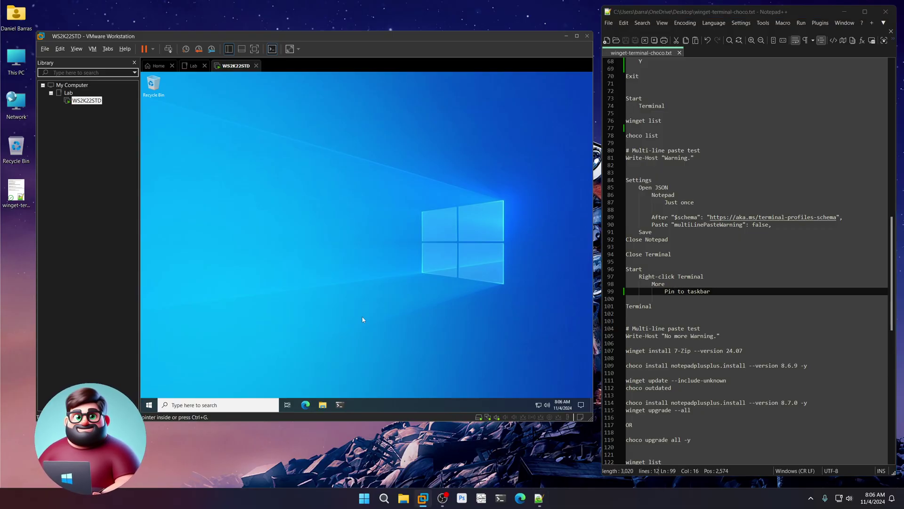
Open Terminal and run the two-line paste test from the notes, including Write-Host "No more Warning.".
click(340, 405)
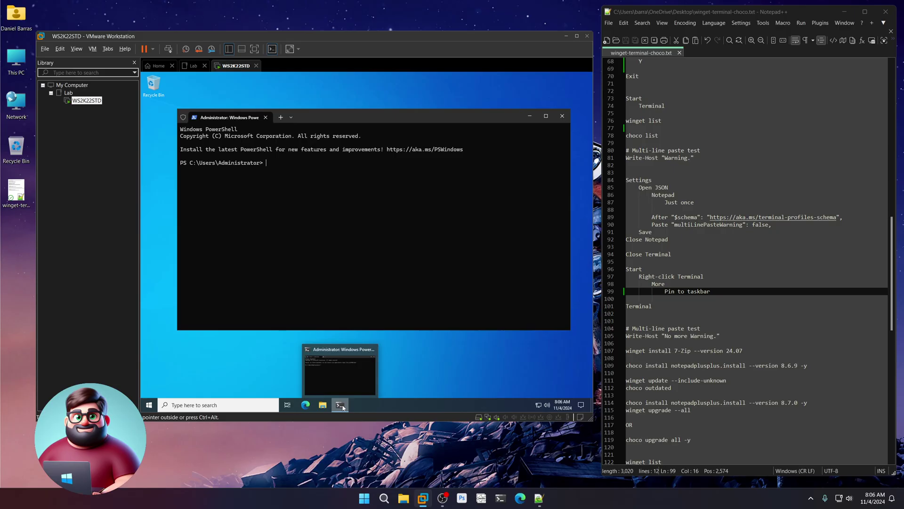
click(639, 344)
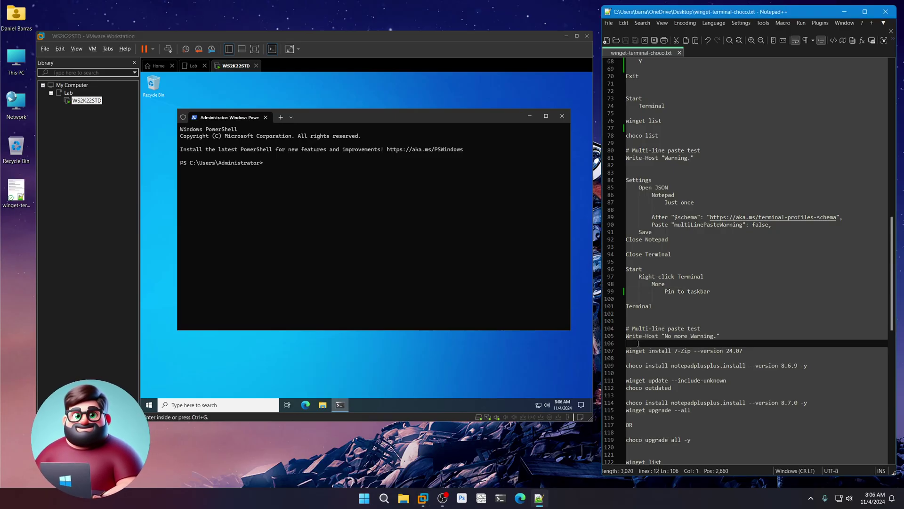
drag(639, 344, 619, 330)
right_click(660, 334)
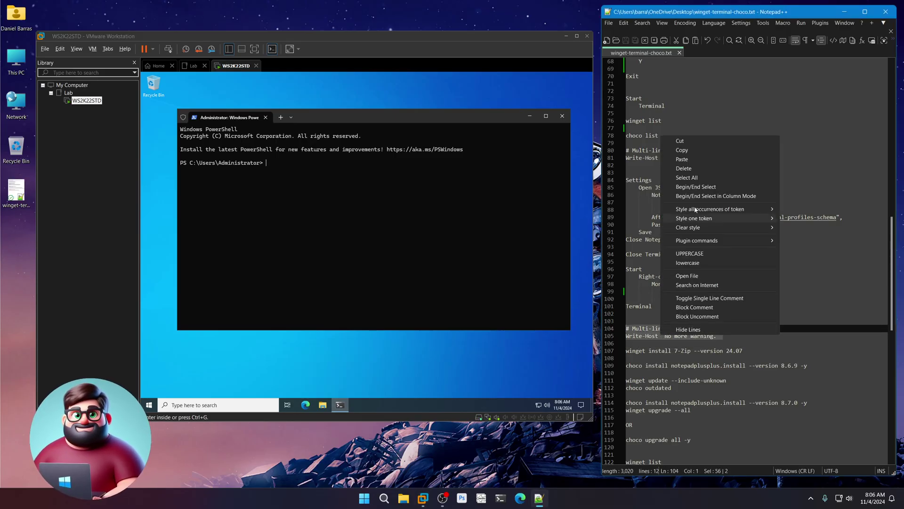
click(693, 150)
click(414, 116)
right_click(388, 178)
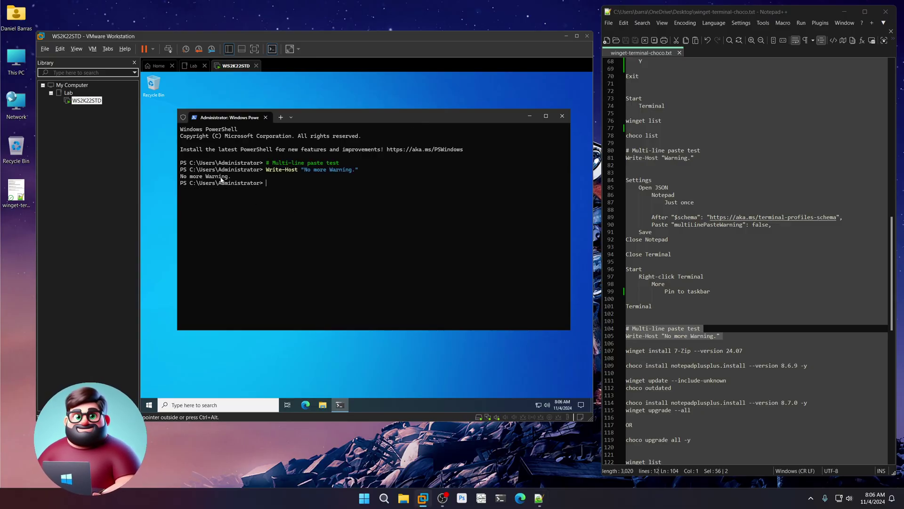
Review the winget and choco install and upgrade commands in the notes, including the pinned package versions.
scroll(663, 314, down, 7)
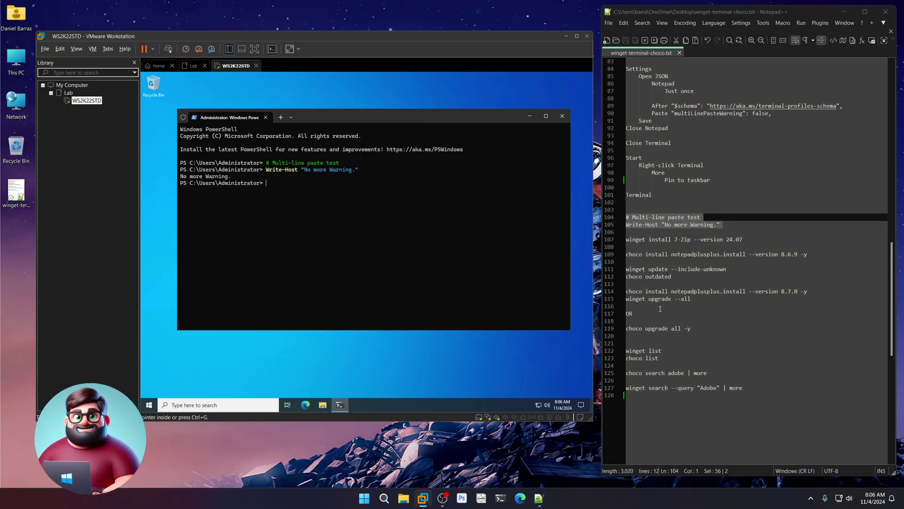
drag(744, 194, 726, 195)
drag(816, 210, 780, 210)
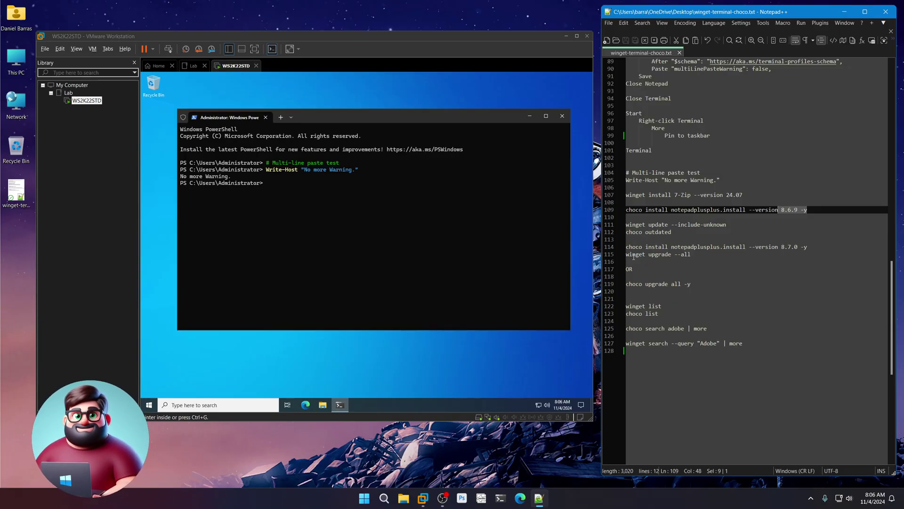
drag(703, 253, 631, 255)
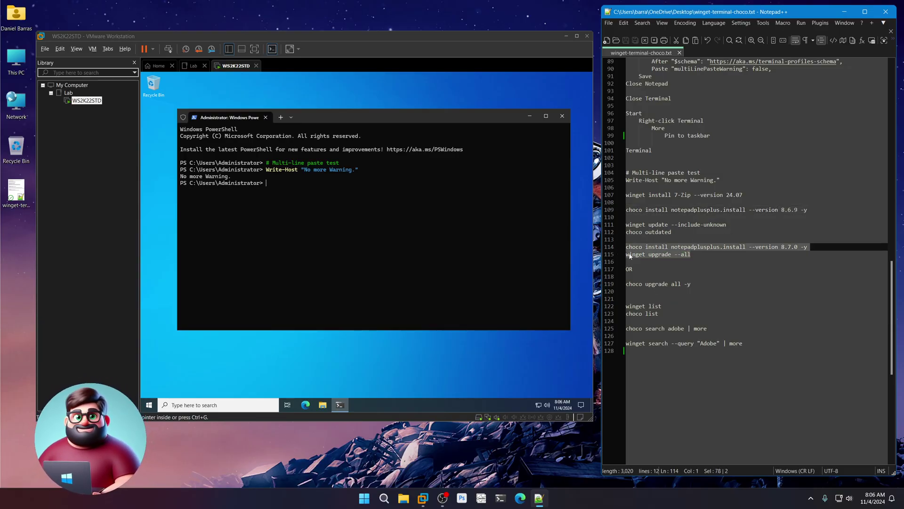
click(701, 257)
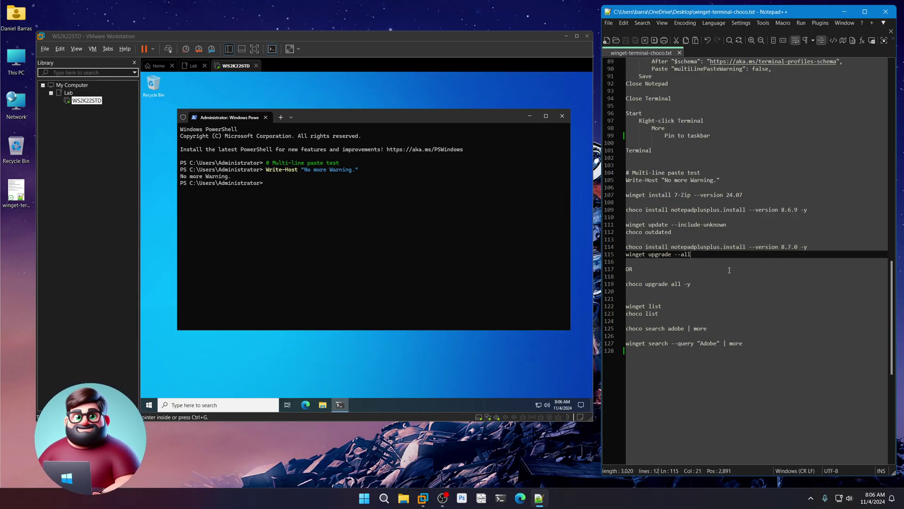
Copy "winget install 7-Zip --version 24.07" from the notes and run it in Terminal.
click(742, 197)
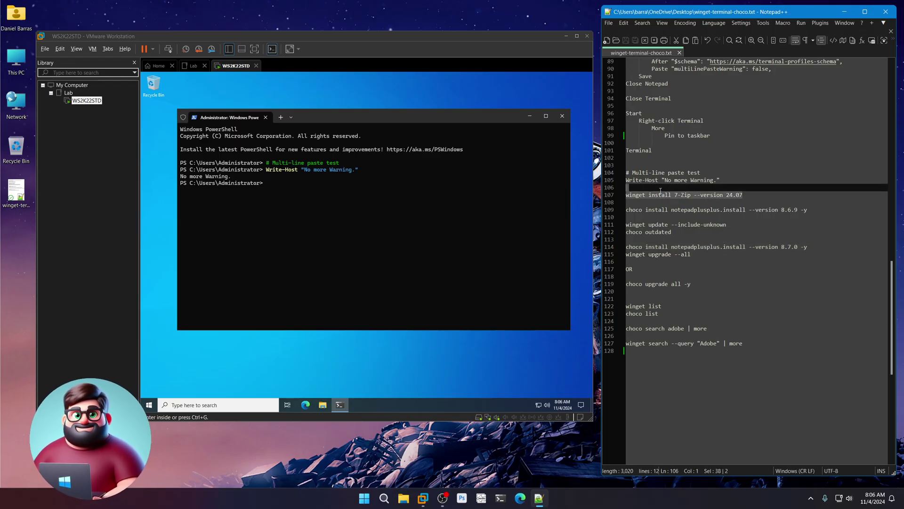
click(632, 201)
drag(638, 201, 623, 196)
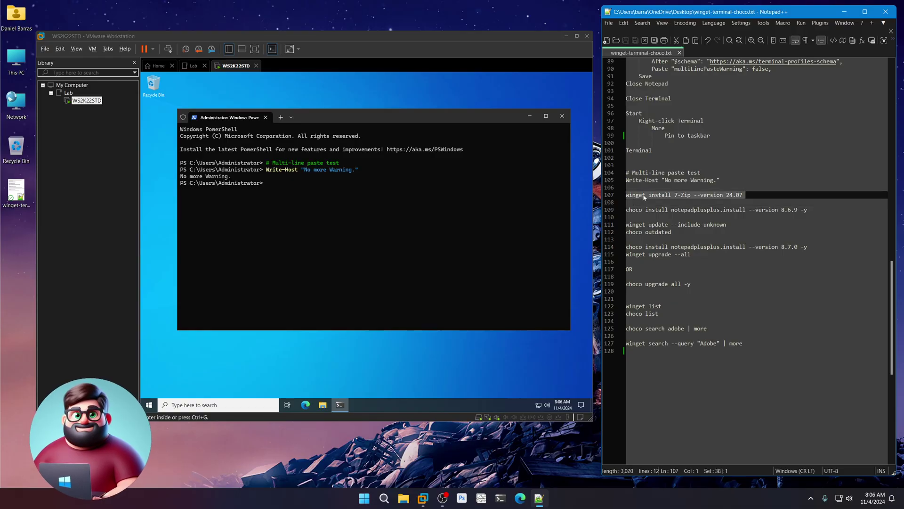
right_click(645, 197)
click(665, 209)
click(371, 191)
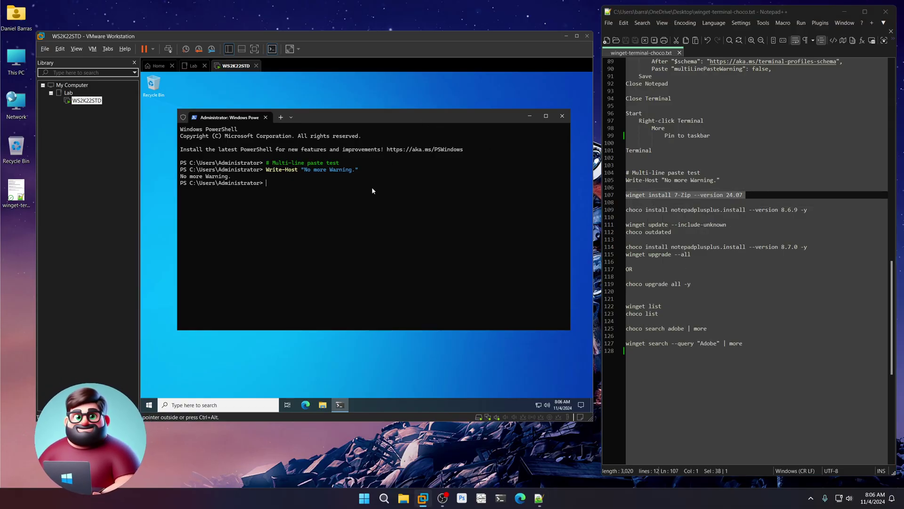
key(ctrl+v)
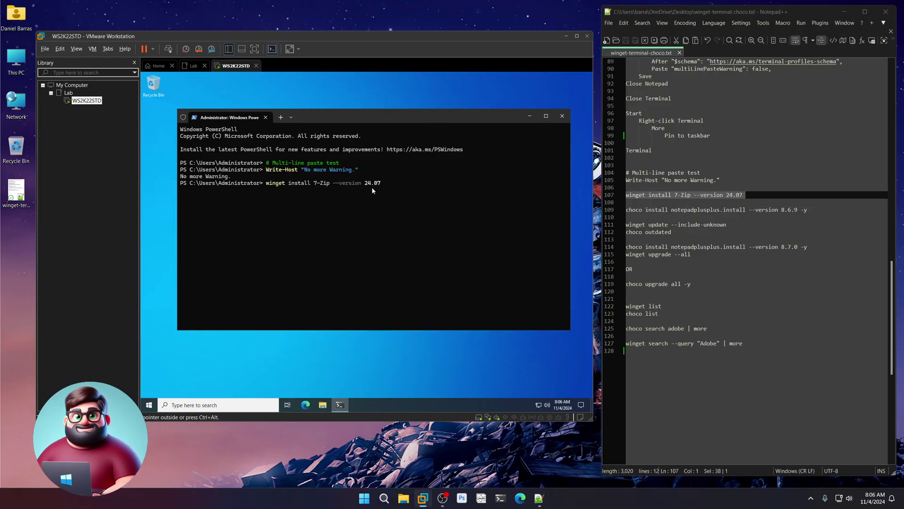
key(Return)
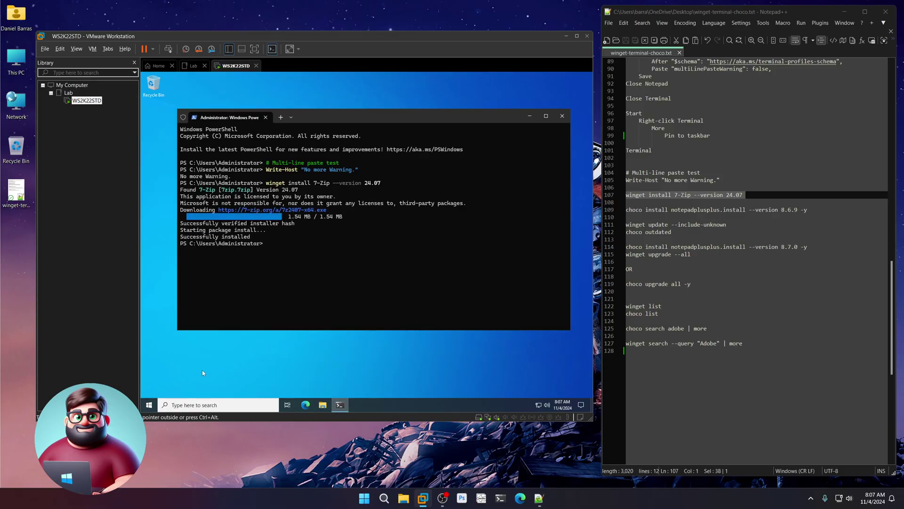
Check the 7-Zip installation by launching 7-Zip File Manager and closing it again.
click(149, 405)
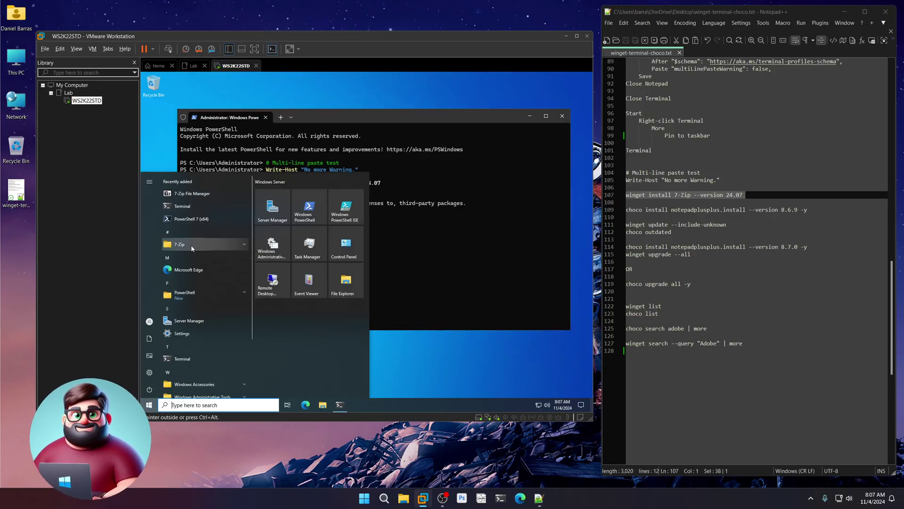
click(187, 194)
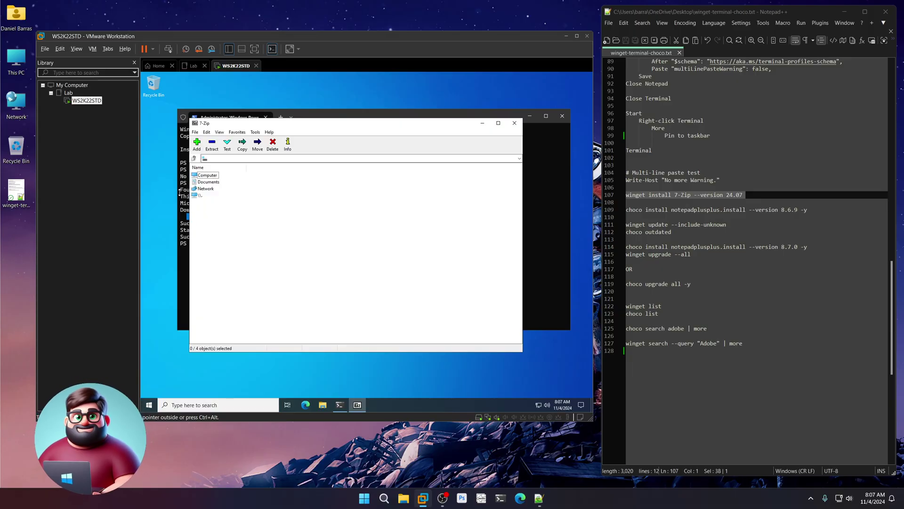
click(515, 123)
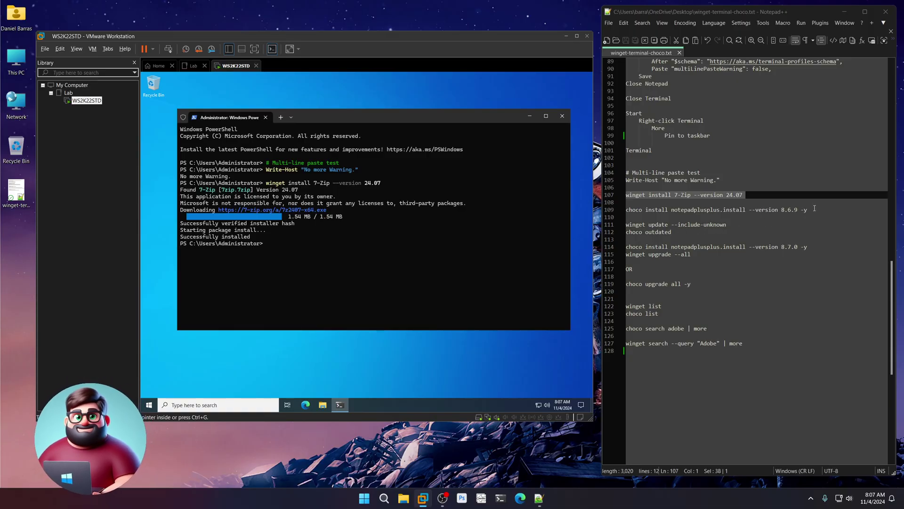
Copy "choco install notepadplusplus.install --version 8.6.9 -y" from the notes and run it in Terminal.
drag(808, 210, 627, 210)
right_click(642, 212)
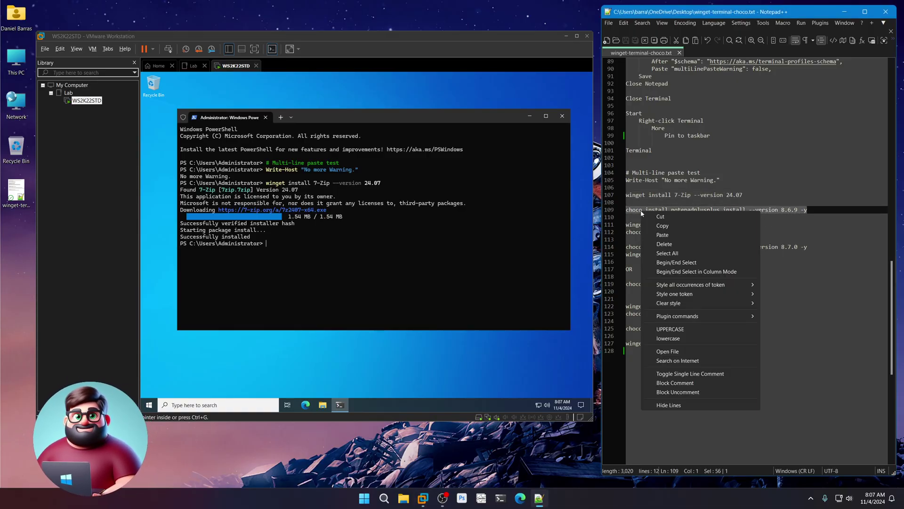
click(662, 225)
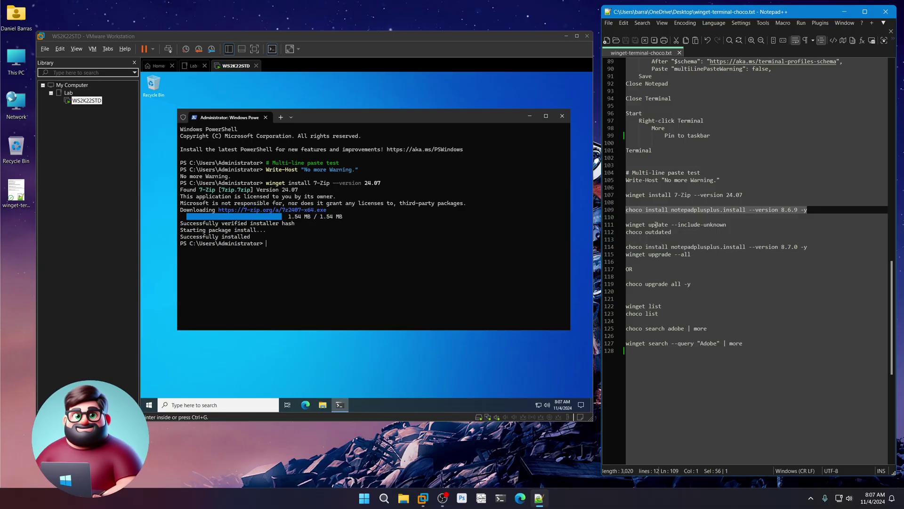
click(329, 255)
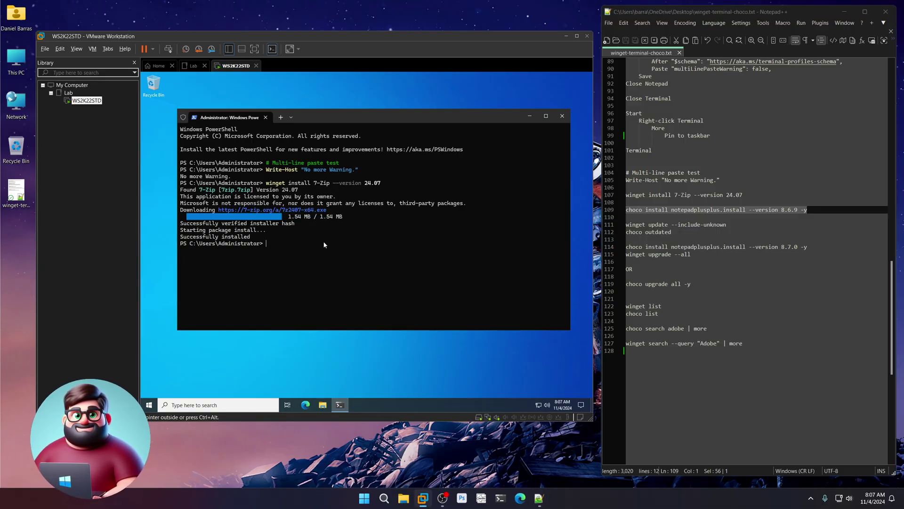
key(ctrl+v)
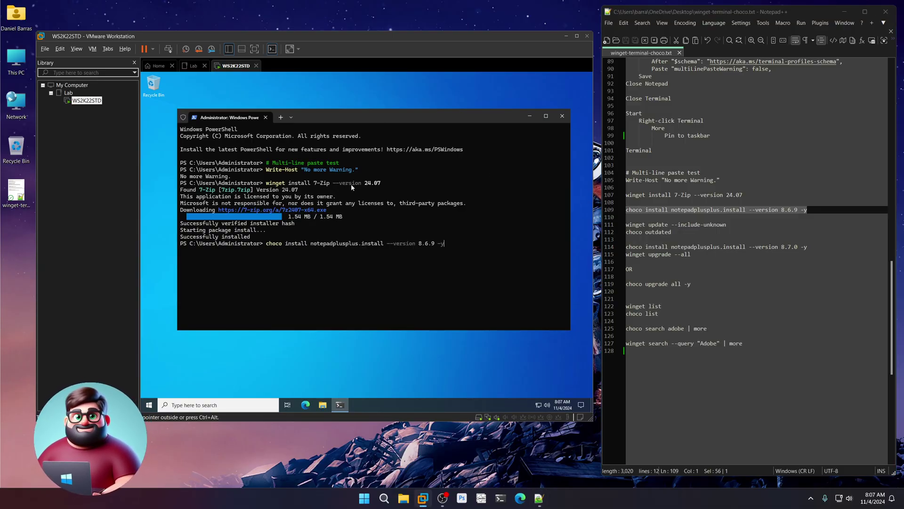
key(Return)
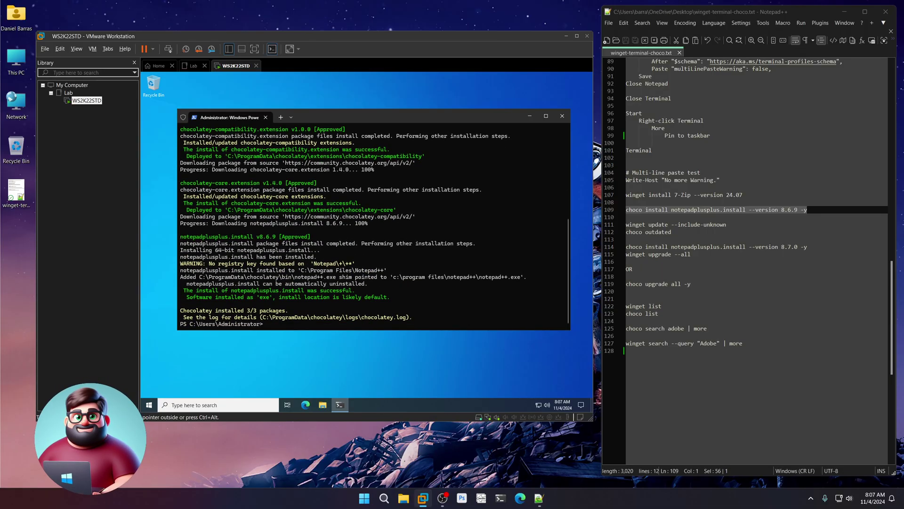
Check the Notepad++ installation by launching it, declining the offered update and closing the program again.
click(148, 406)
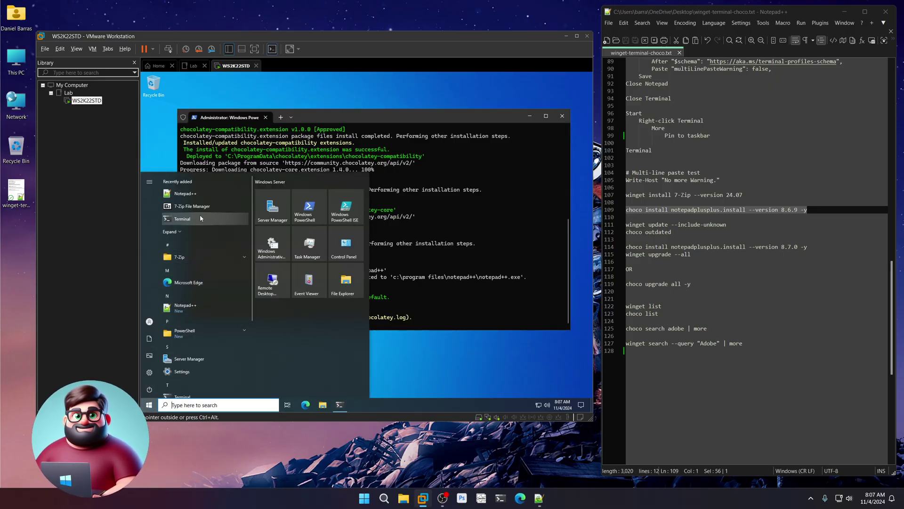
click(185, 192)
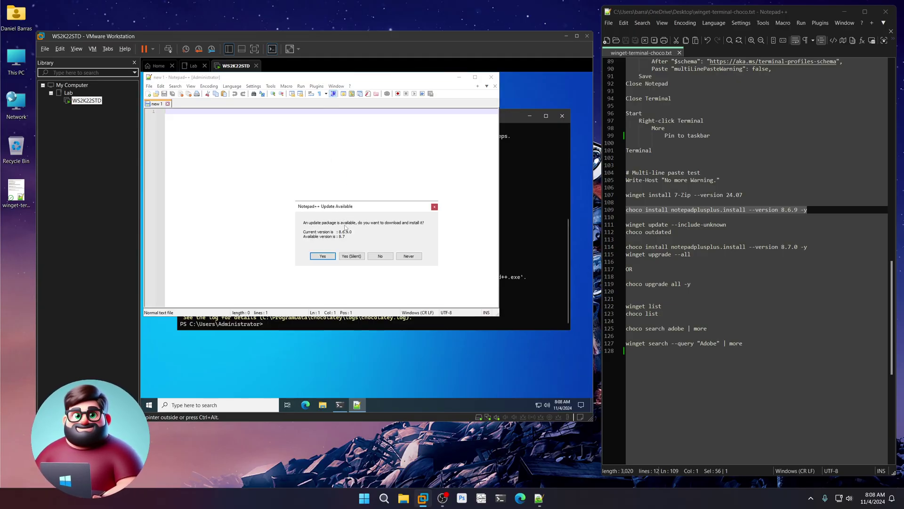
click(380, 256)
click(491, 77)
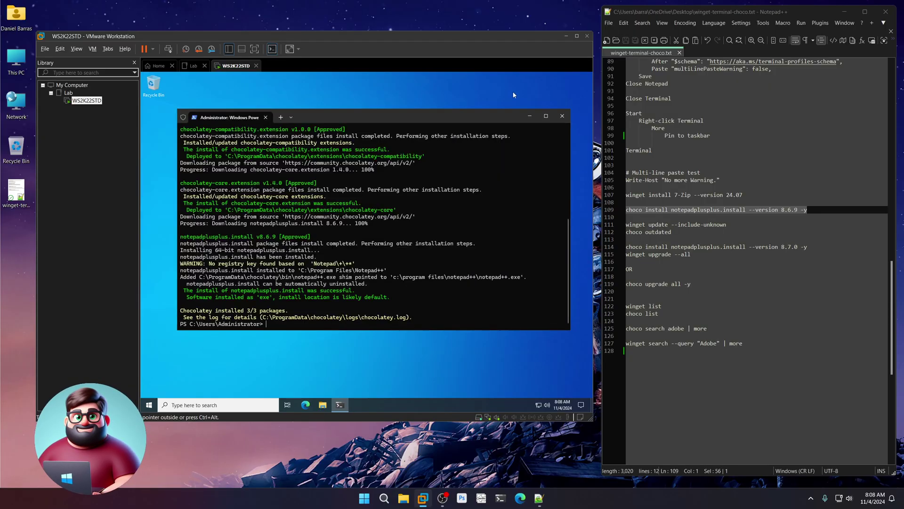
Copy "winget update --include-unknown" from the notes and run it in Terminal to list available upgrades.
scroll(717, 276, down, 3)
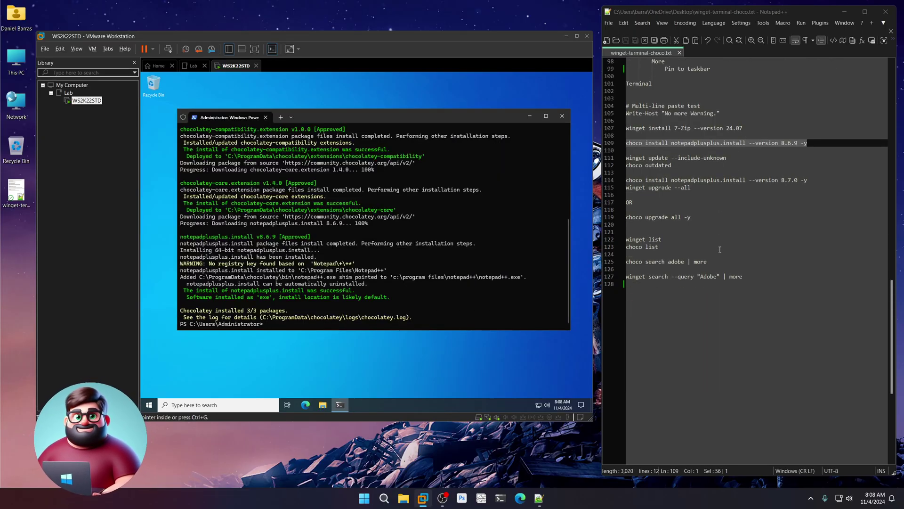
drag(729, 158, 626, 158)
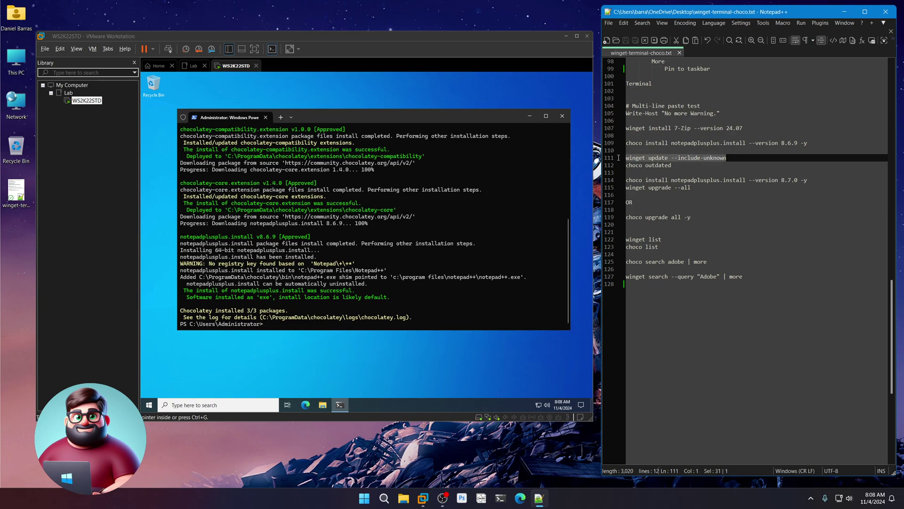
right_click(654, 160)
click(671, 171)
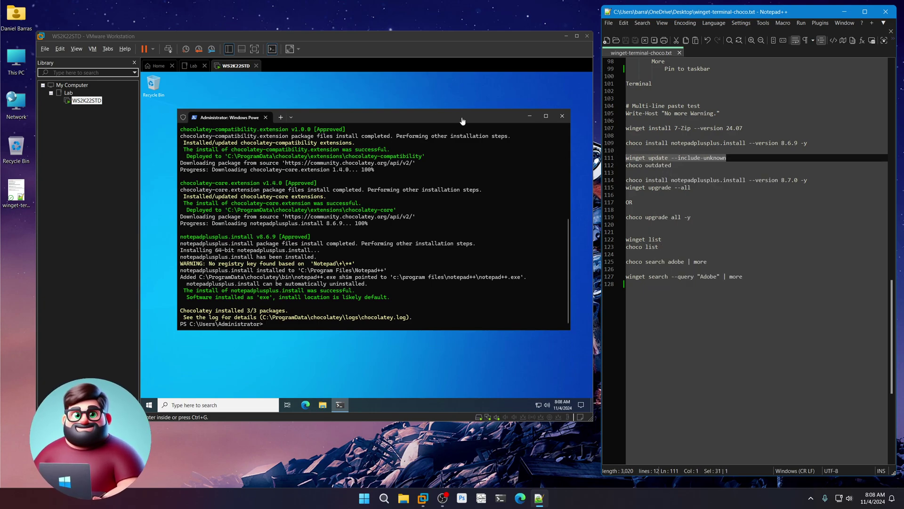
click(487, 260)
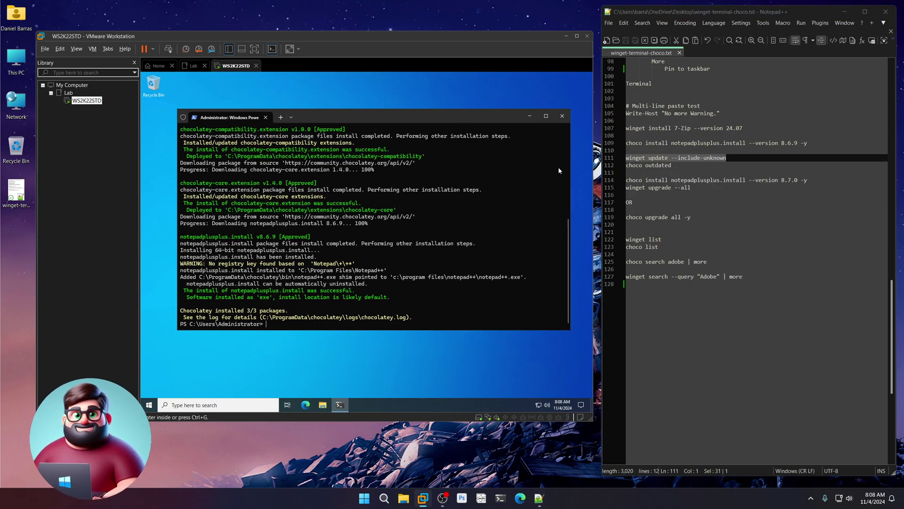
right_click(353, 317)
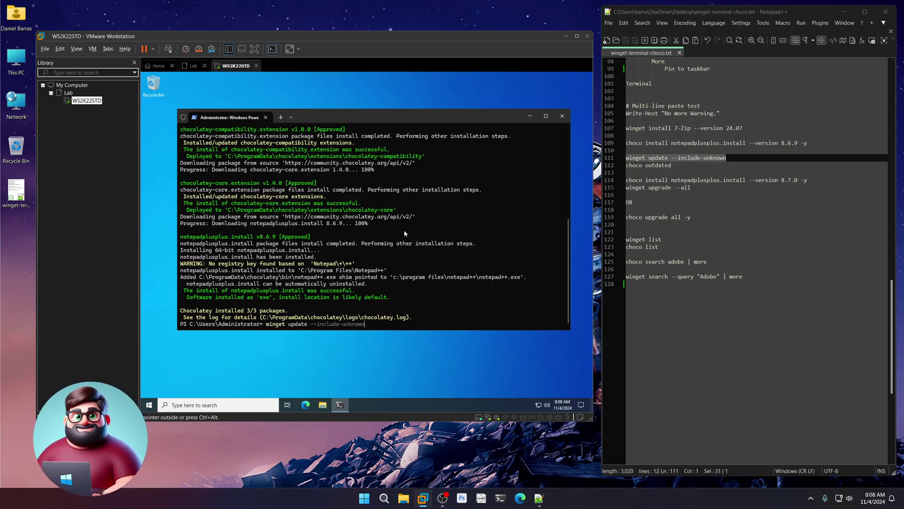
key(Return)
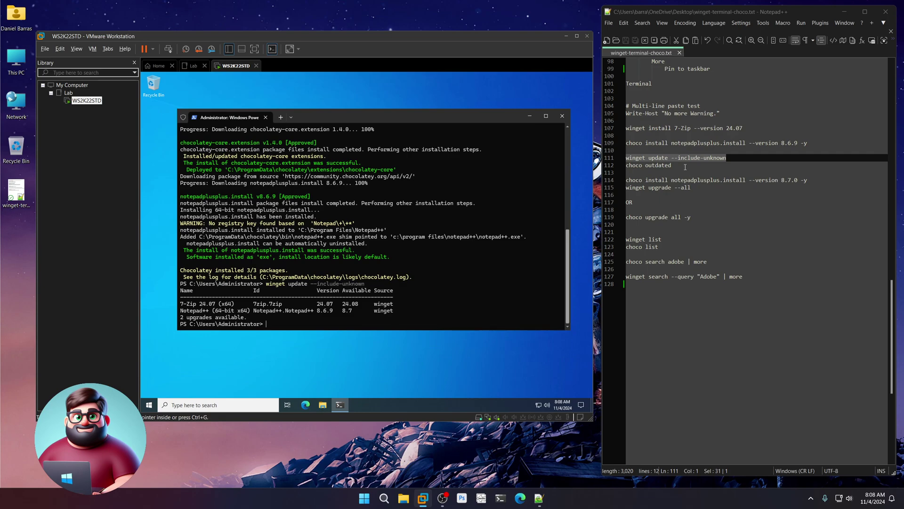
Copy "choco outdated" from the notes and run it in Terminal to check for outdated Chocolatey packages.
triple_click(640, 167)
right_click(639, 168)
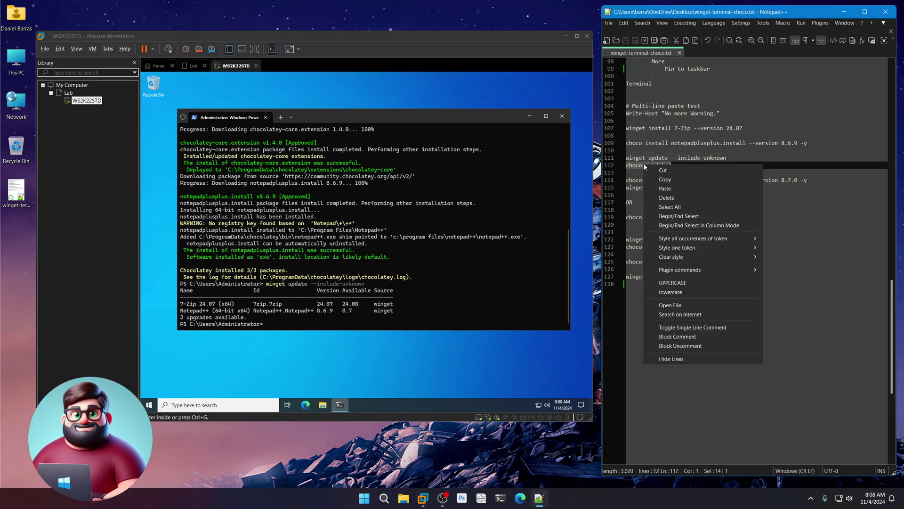
click(662, 179)
click(326, 305)
key(ctrl+v)
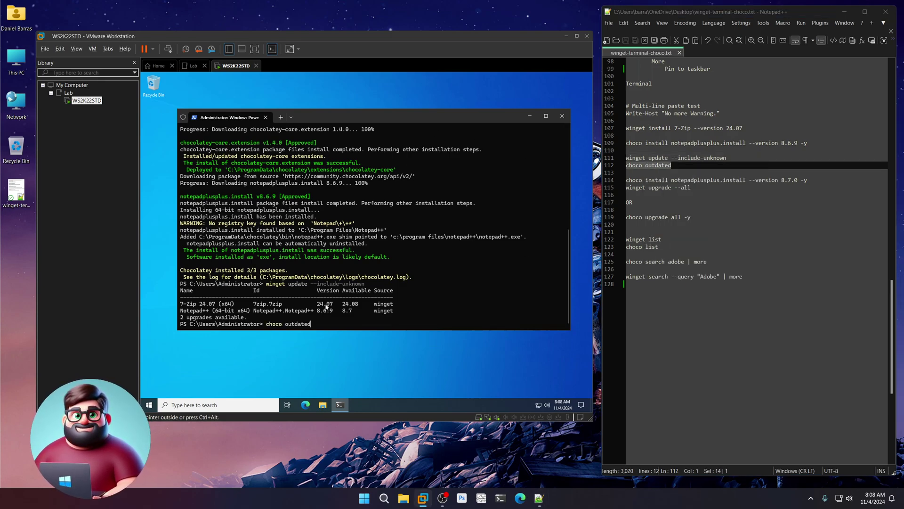
key(Return)
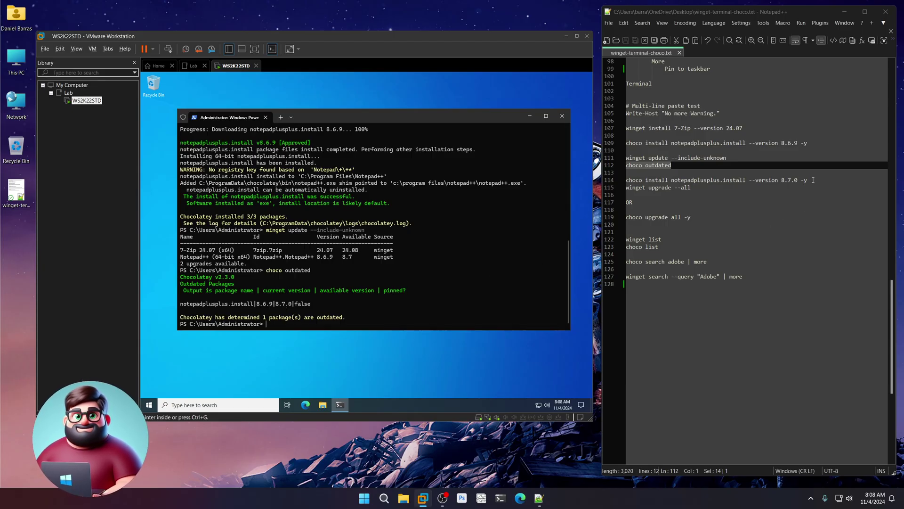
Copy "choco install notepadplusplus.install --version 8.7.0 -y" from the notes and run it in Terminal.
drag(809, 180, 627, 180)
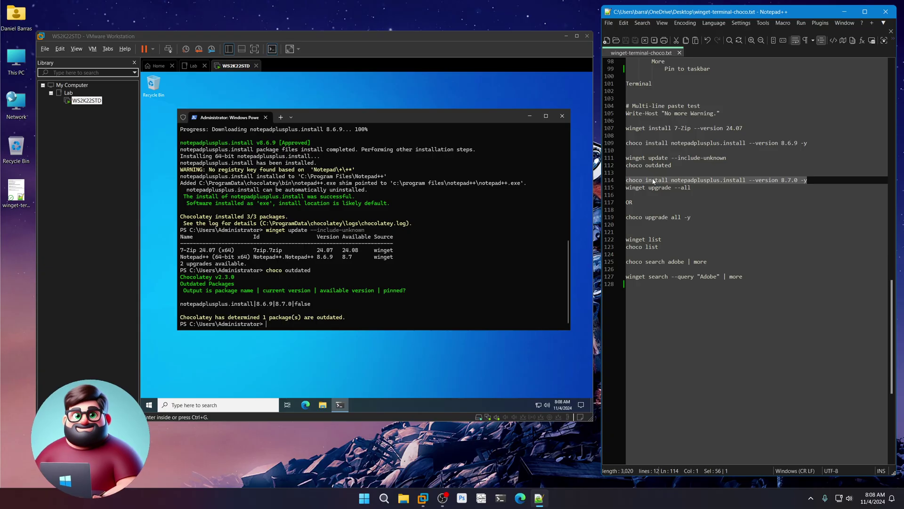
right_click(653, 180)
click(674, 195)
click(436, 120)
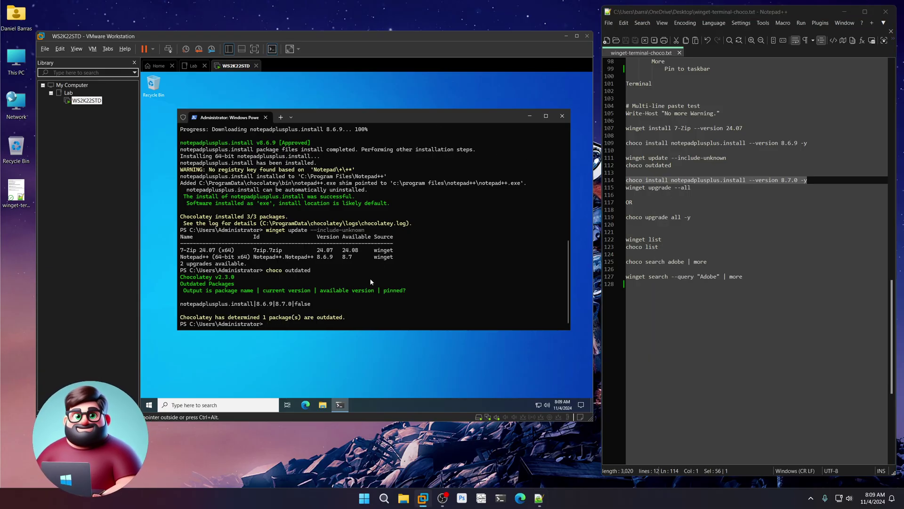
key(ctrl+v)
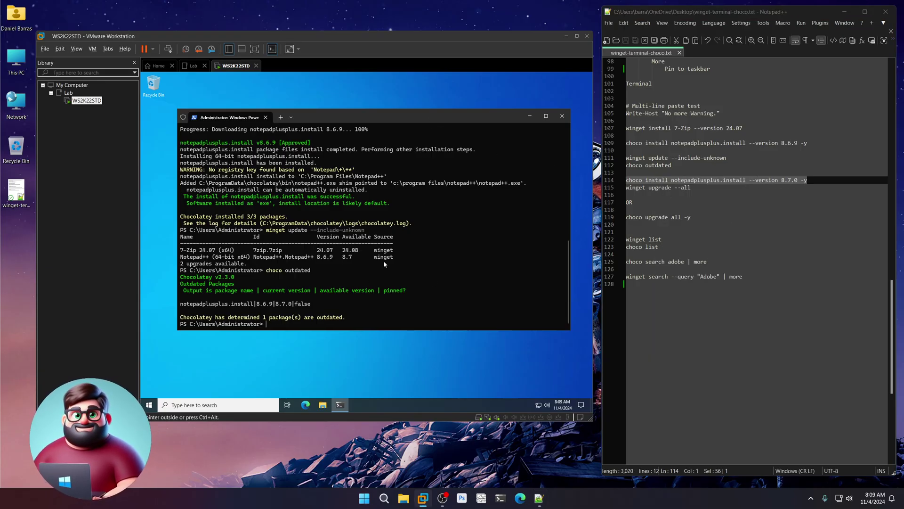
key(Return)
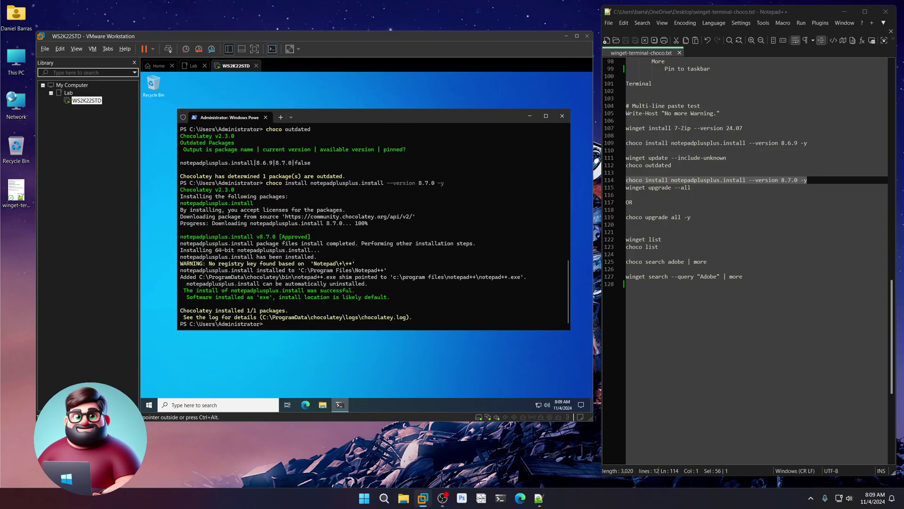
Copy "winget upgrade --all" from the notes and run it in Terminal to upgrade the remaining packages.
click(633, 194)
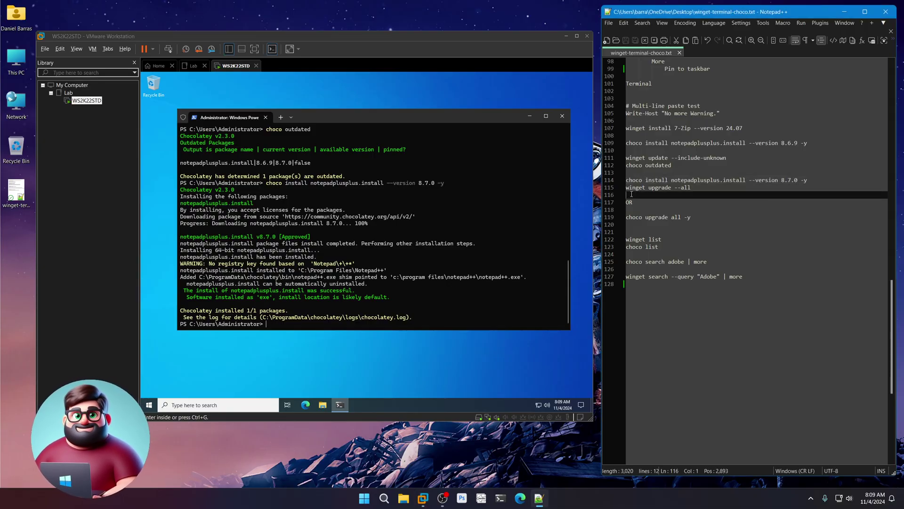
drag(632, 194, 625, 188)
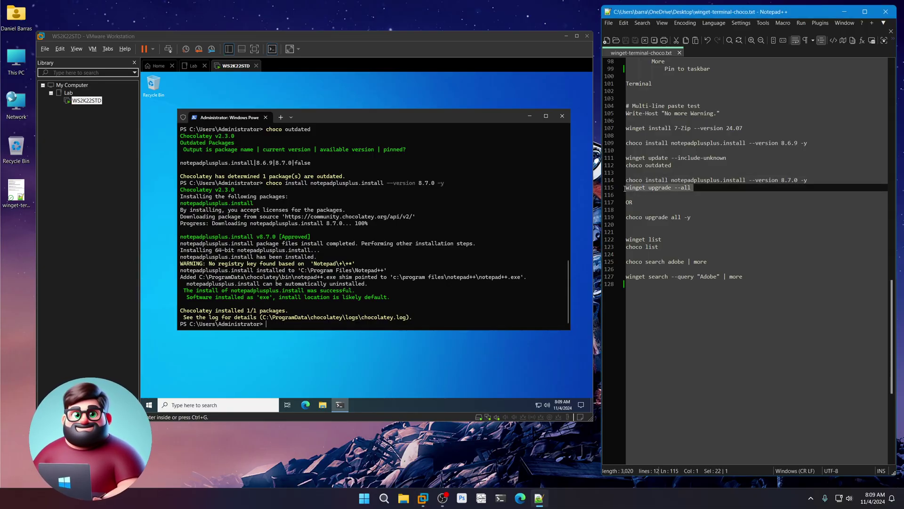
right_click(650, 189)
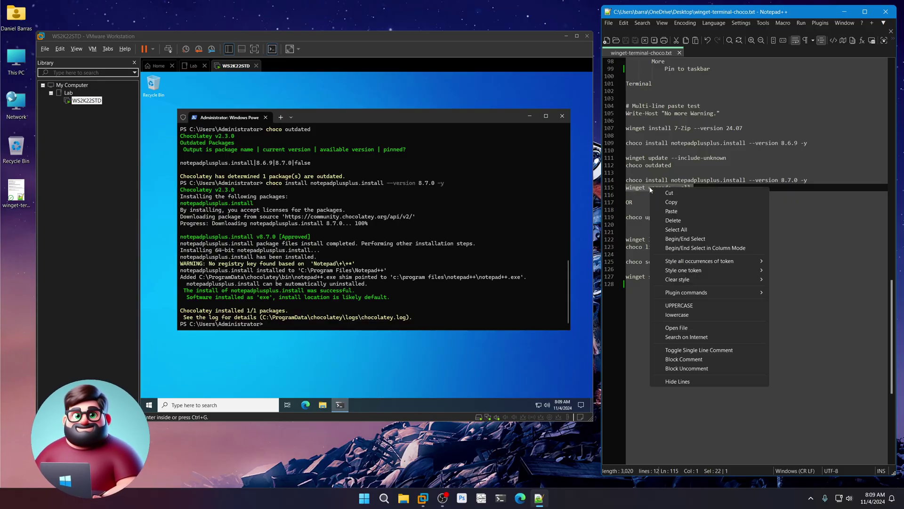
click(669, 202)
click(414, 121)
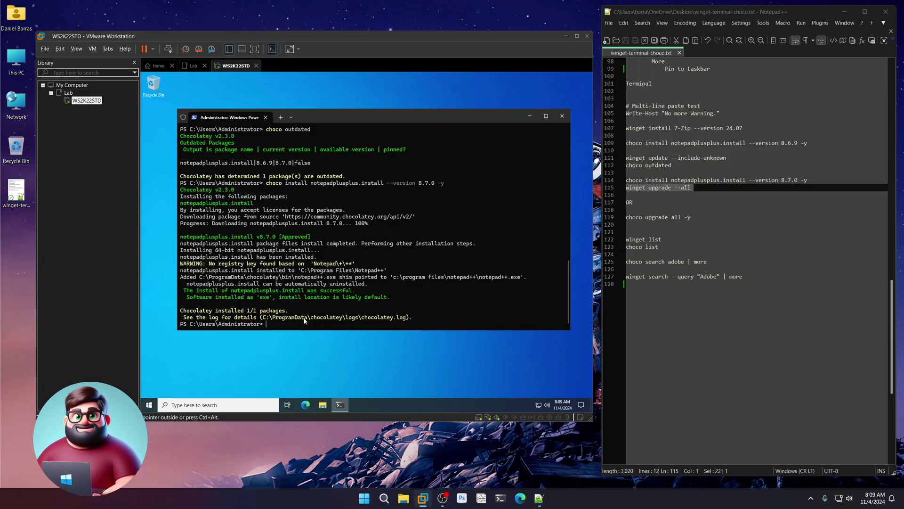
key(ctrl+v)
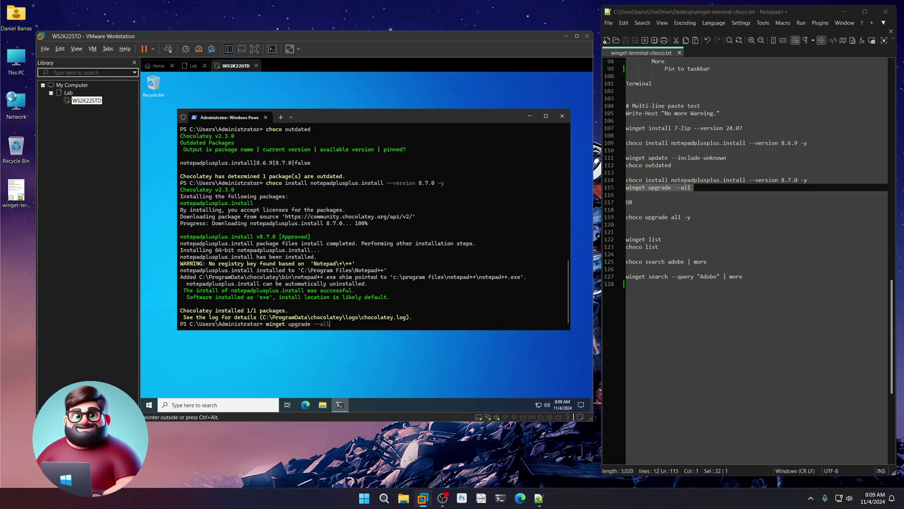
key(Return)
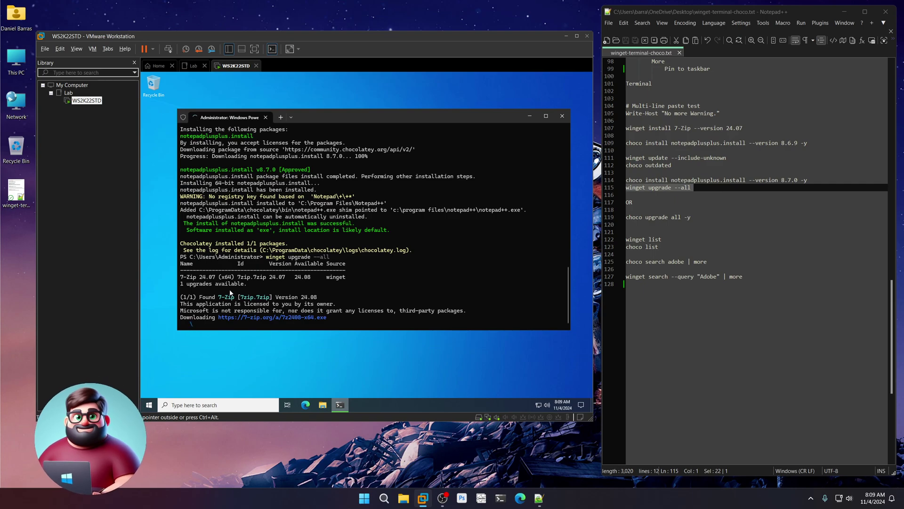
drag(691, 217, 617, 216)
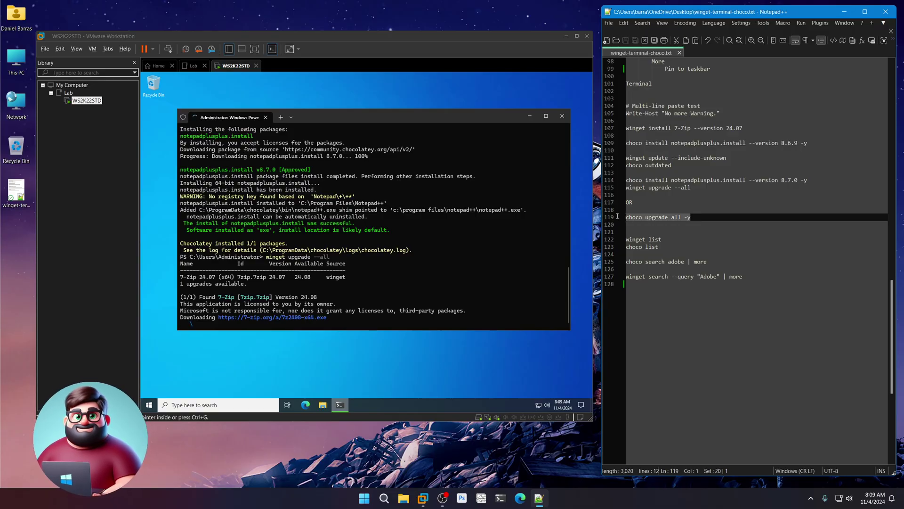
drag(691, 217, 622, 216)
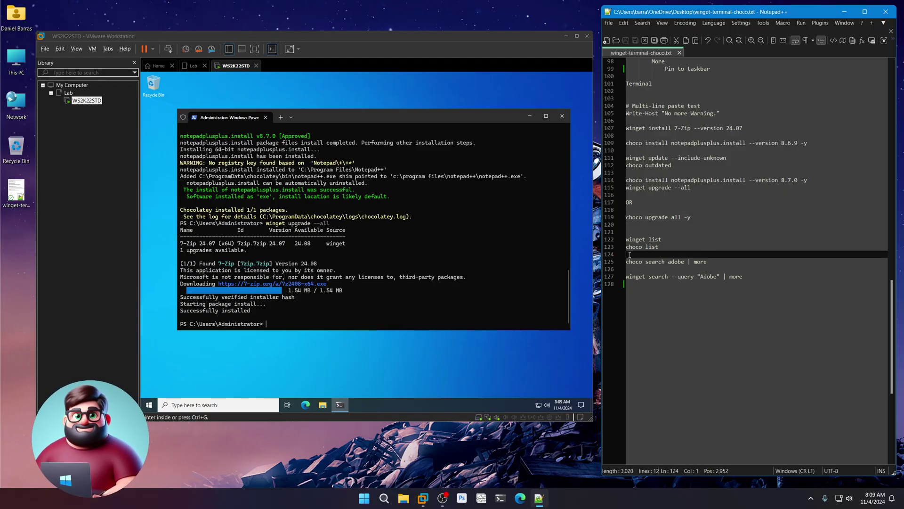
Copy the "winget list" and "choco list" lines from the notes and run both in Terminal to list installed packages.
drag(630, 255, 627, 238)
right_click(642, 241)
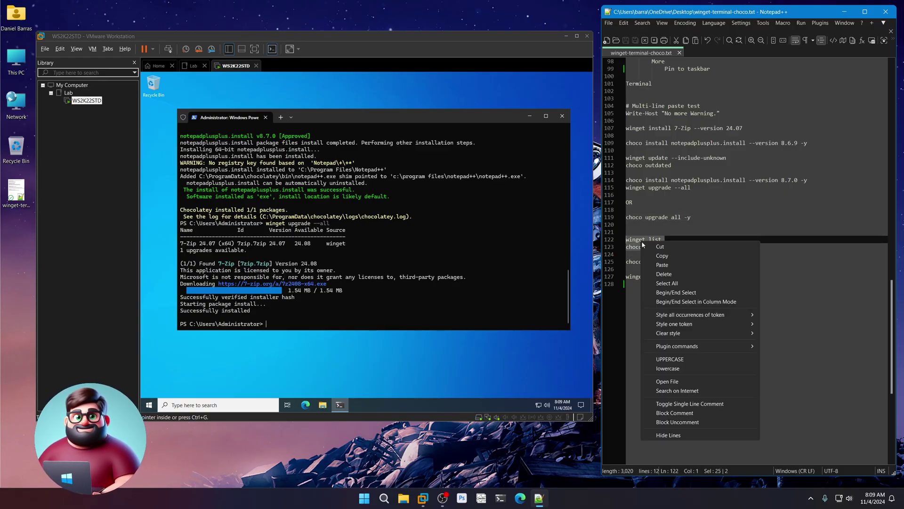
click(662, 255)
click(409, 155)
key(ctrl+v)
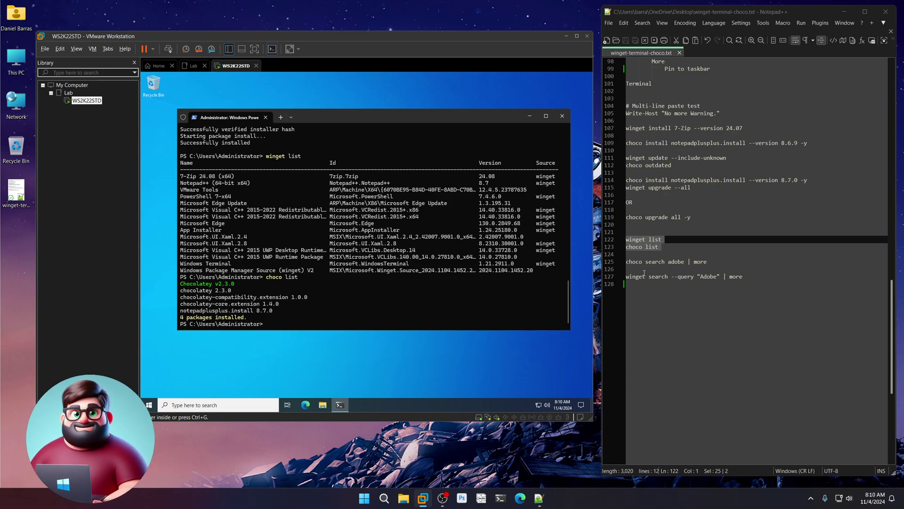
Run "choco search adobe | more" from the notes in Terminal and quit the paged output after the first page.
triple_click(630, 263)
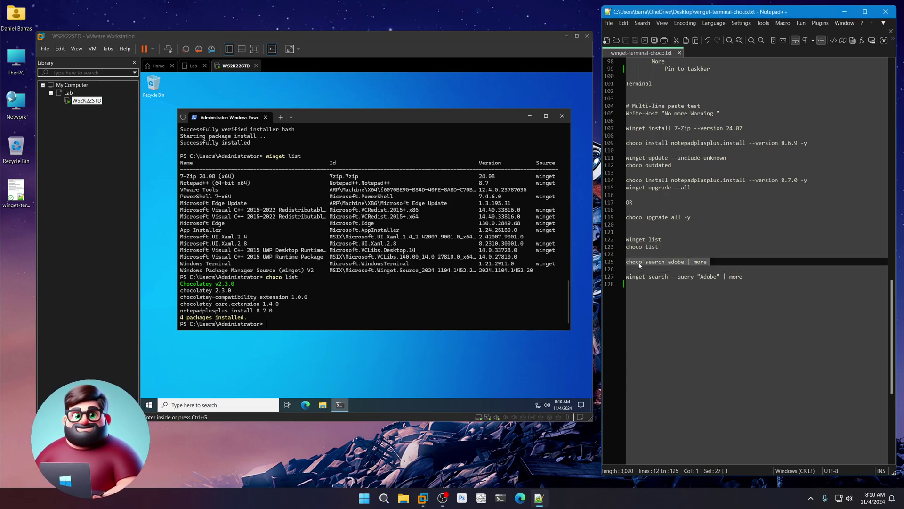
right_click(640, 265)
click(669, 277)
click(345, 280)
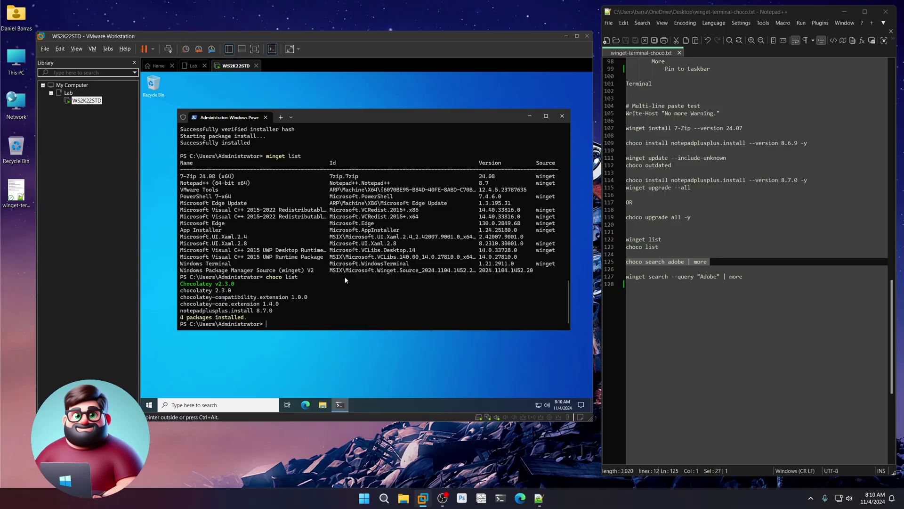
key(ctrl+v)
key(Return)
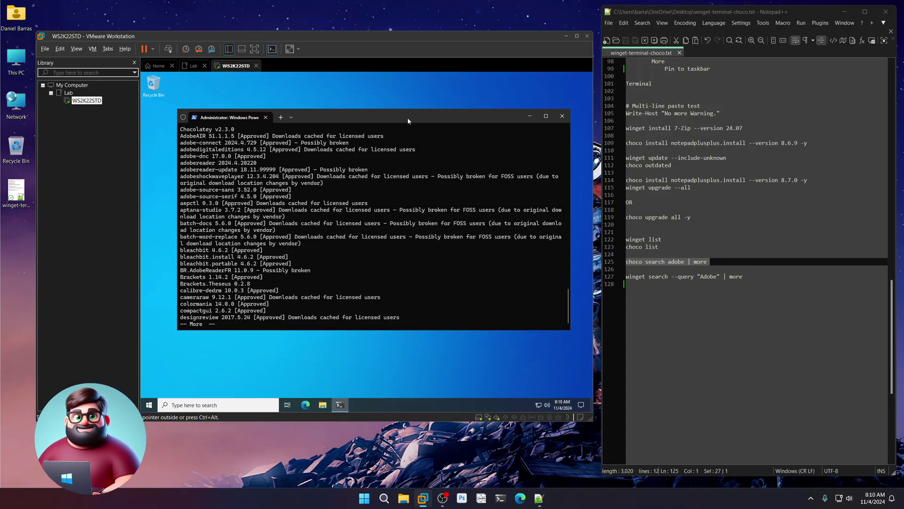
key(q)
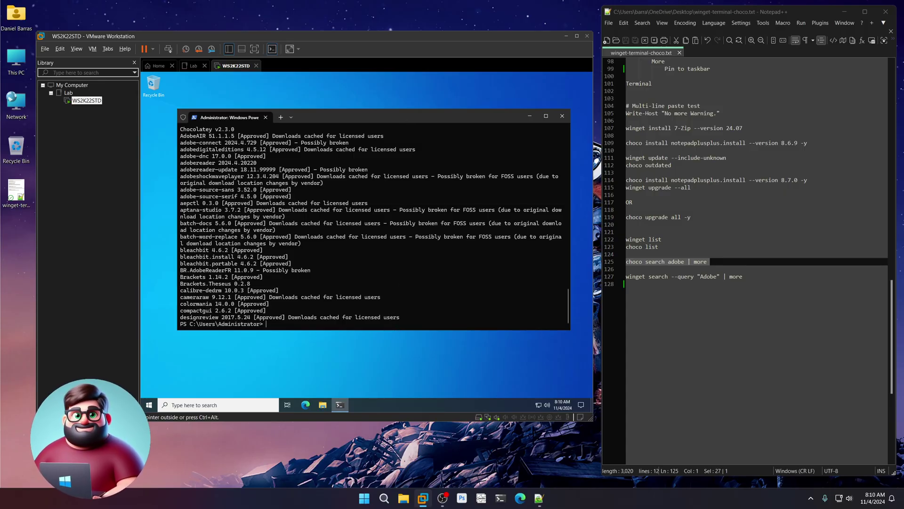
Run winget search --query "Adobe" | more from the notes in Terminal and page through to the end of the output.
triple_click(641, 279)
right_click(641, 278)
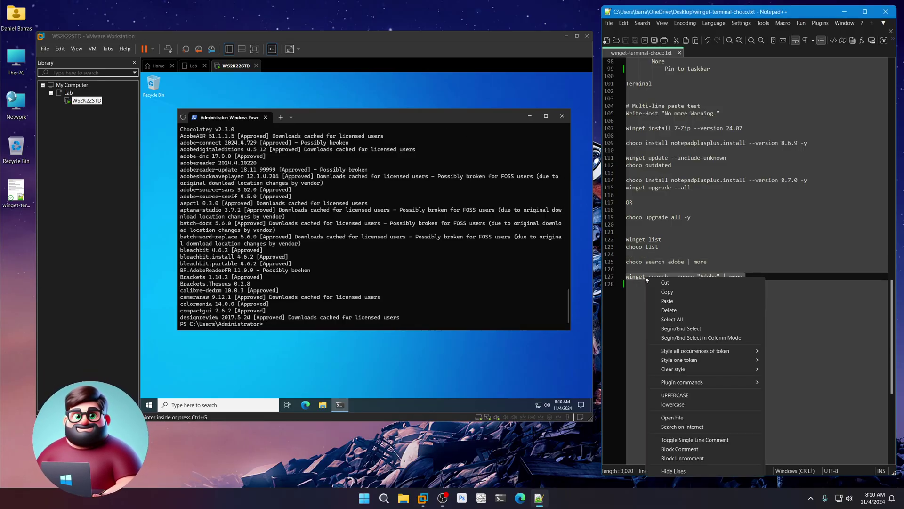
click(668, 291)
click(381, 305)
key(ctrl+v)
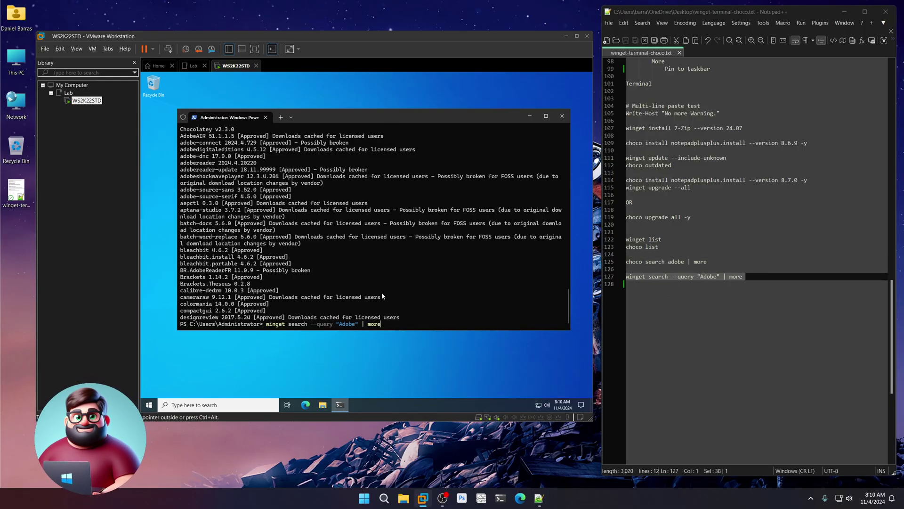
key(Return)
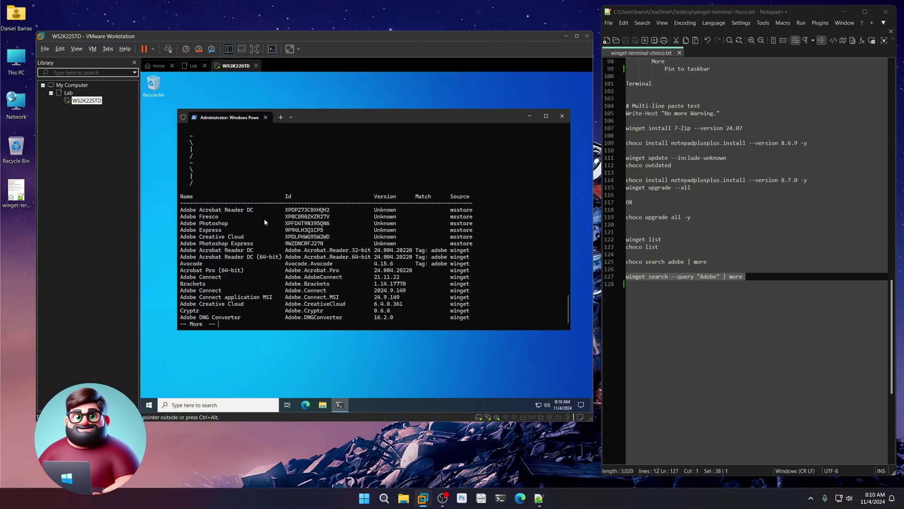
key(space)
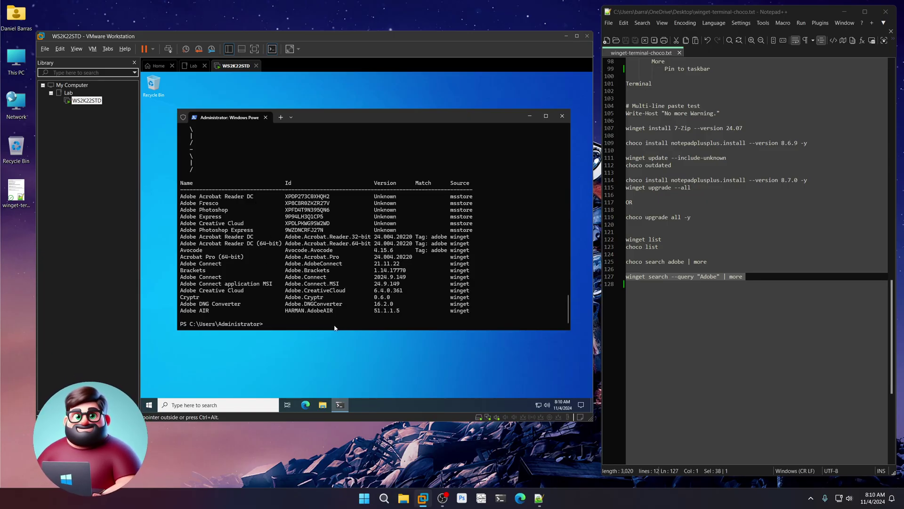
Close the Terminal session with the exit command and return focus to the host desktop.
text(exit)
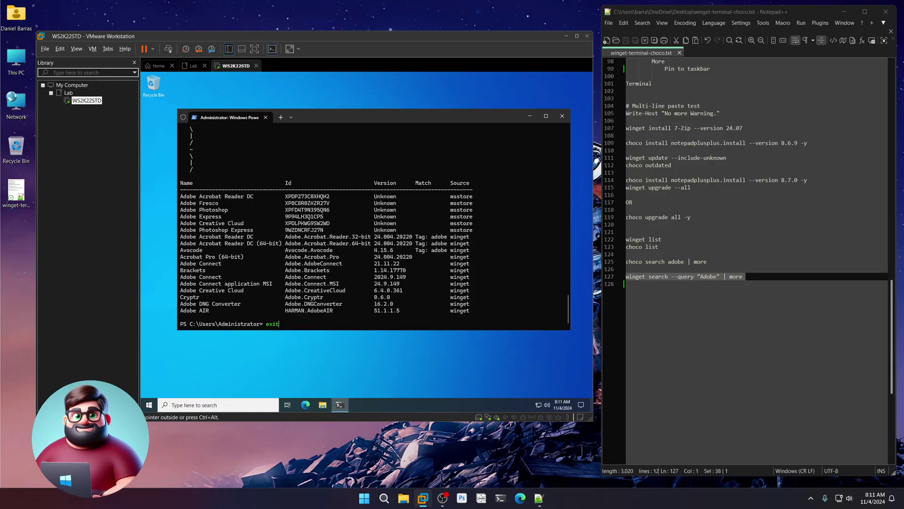
key(Return)
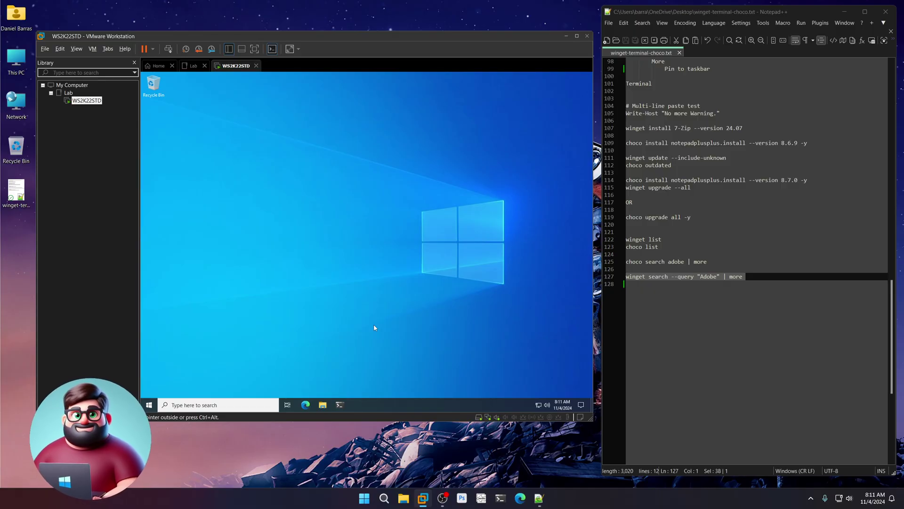
click(448, 451)
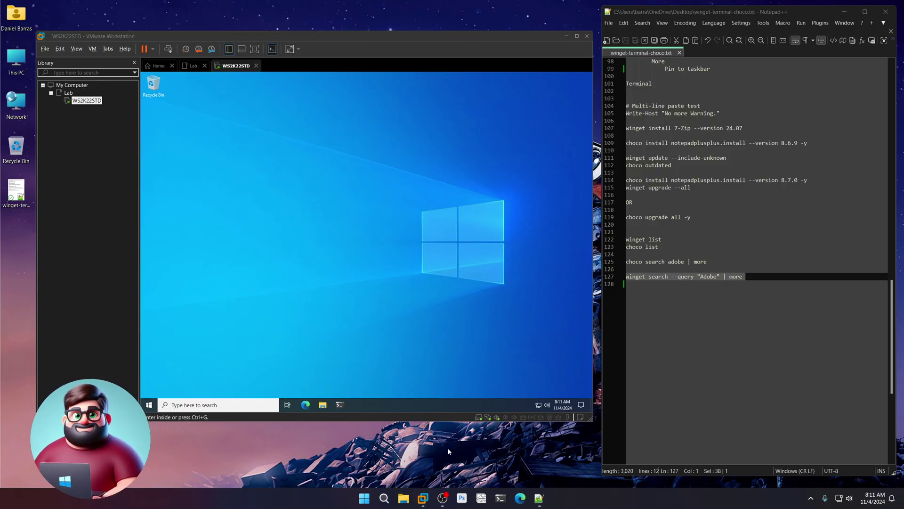